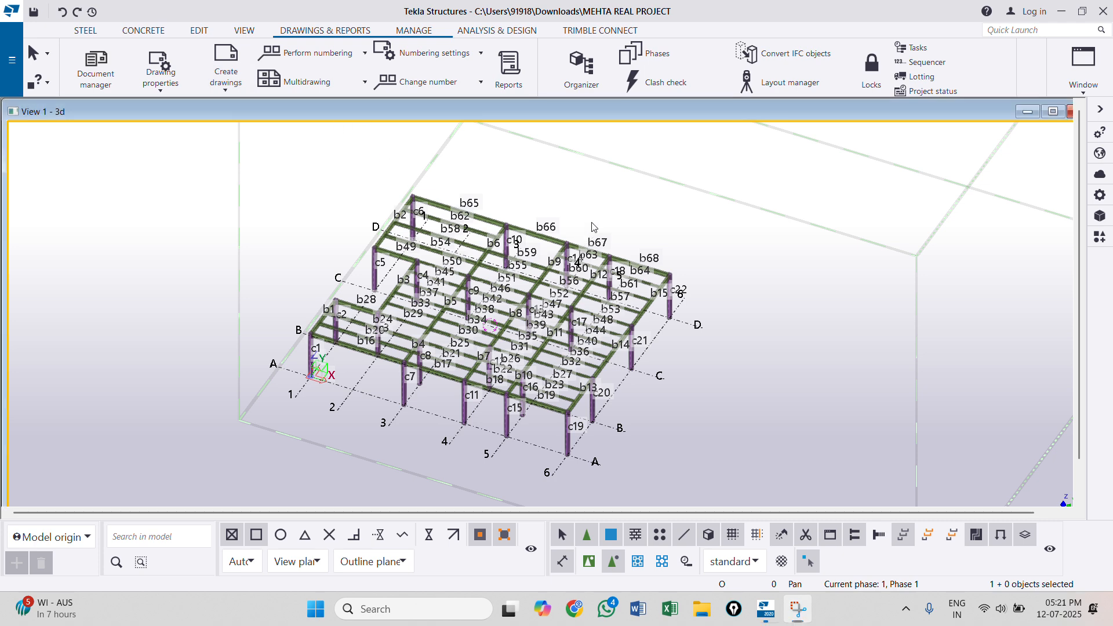
Step: Switch the 3d model view to a plan view and tile the view windows vertically
{"action": "key", "text": "ctrl+p"}
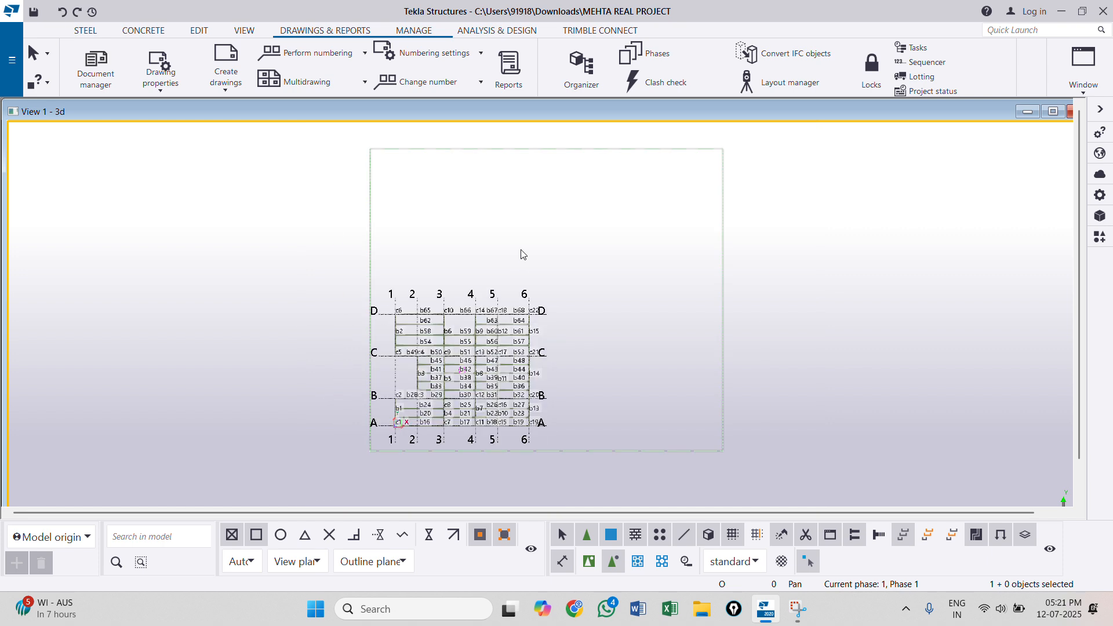
{"action": "left_click", "coordinate": [1085, 91]}
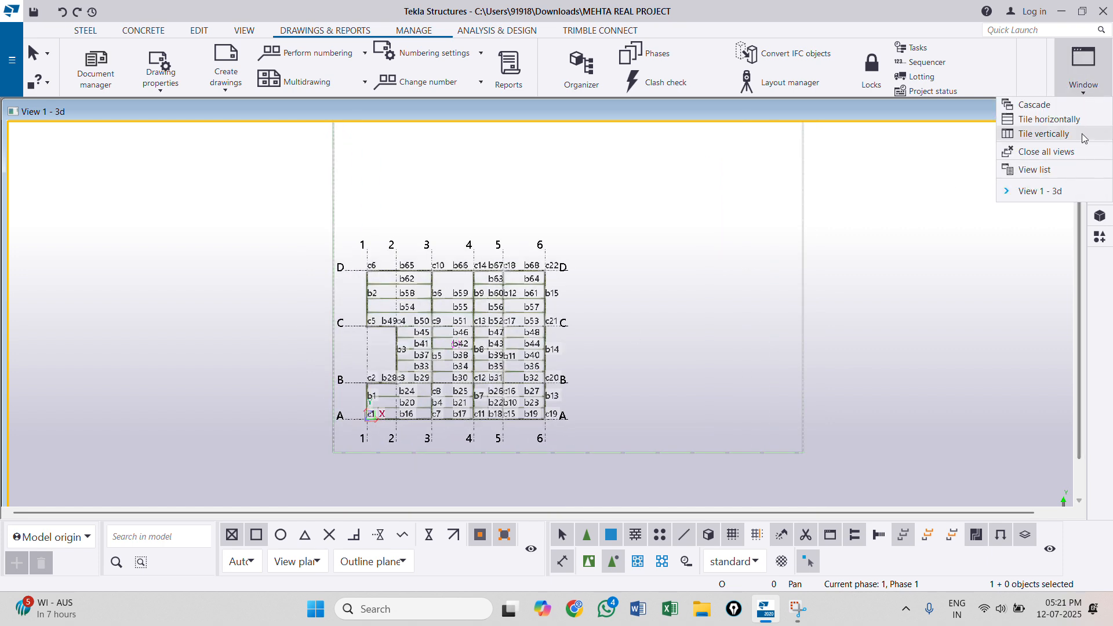
{"action": "left_click", "coordinate": [1029, 134]}
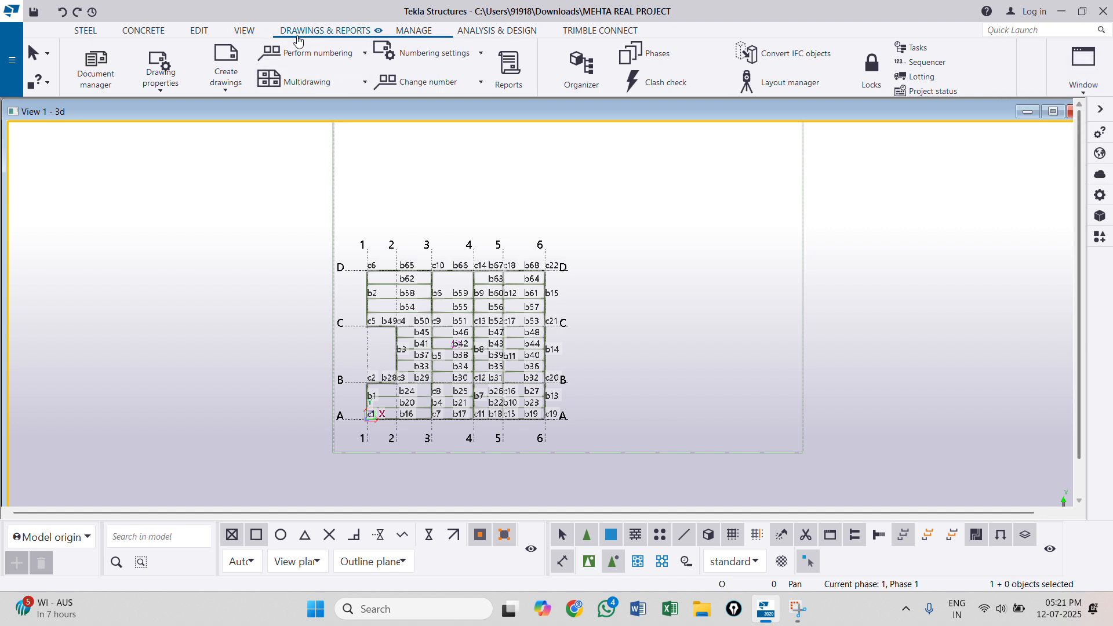
Step: Create a general arrangement drawing from the 3d view, opening it on creation, and maximize the drawing window
{"action": "left_click", "coordinate": [226, 87]}
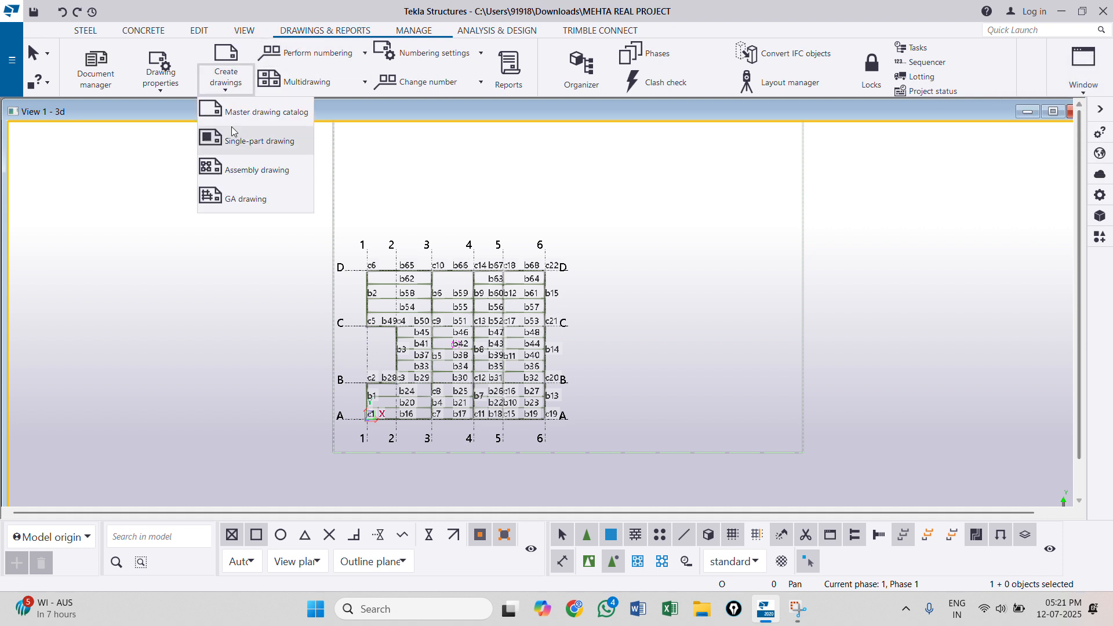
{"action": "left_click", "coordinate": [238, 200]}
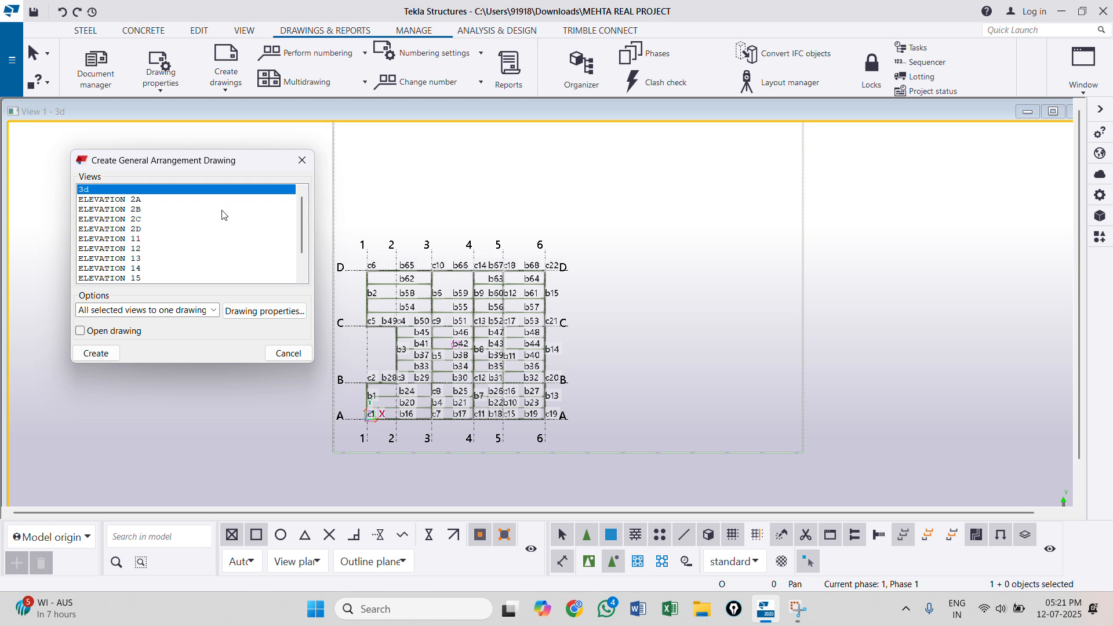
{"action": "left_click", "coordinate": [102, 332]}
{"action": "left_click", "coordinate": [97, 354]}
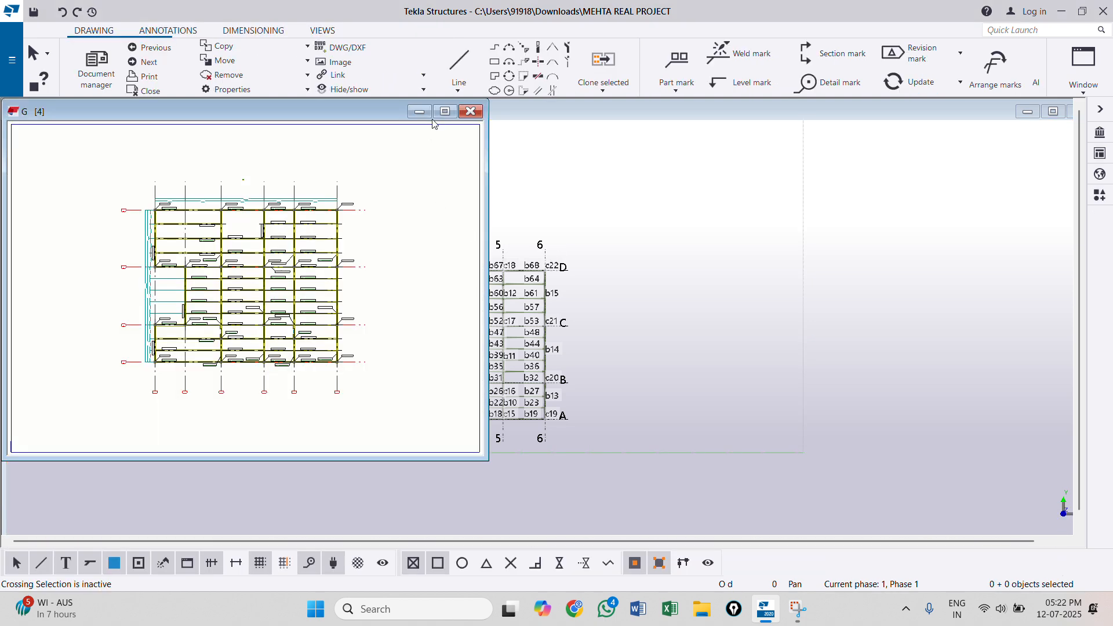
{"action": "left_click", "coordinate": [445, 111]}
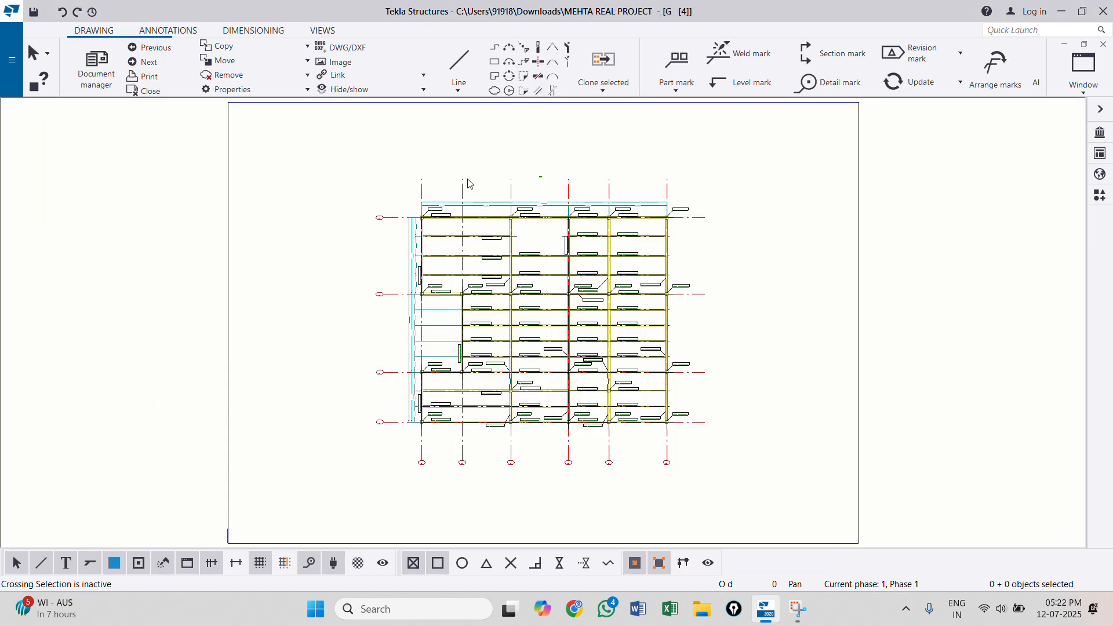
Step: Change the GA drawing layout's sheet size to a3 in the Layout editor, saving the layout changes on closing
{"action": "scroll", "coordinate": [583, 312], "scroll_direction": "up", "scroll_amount": 3}
{"action": "scroll", "coordinate": [583, 312], "scroll_direction": "down", "scroll_amount": 3}
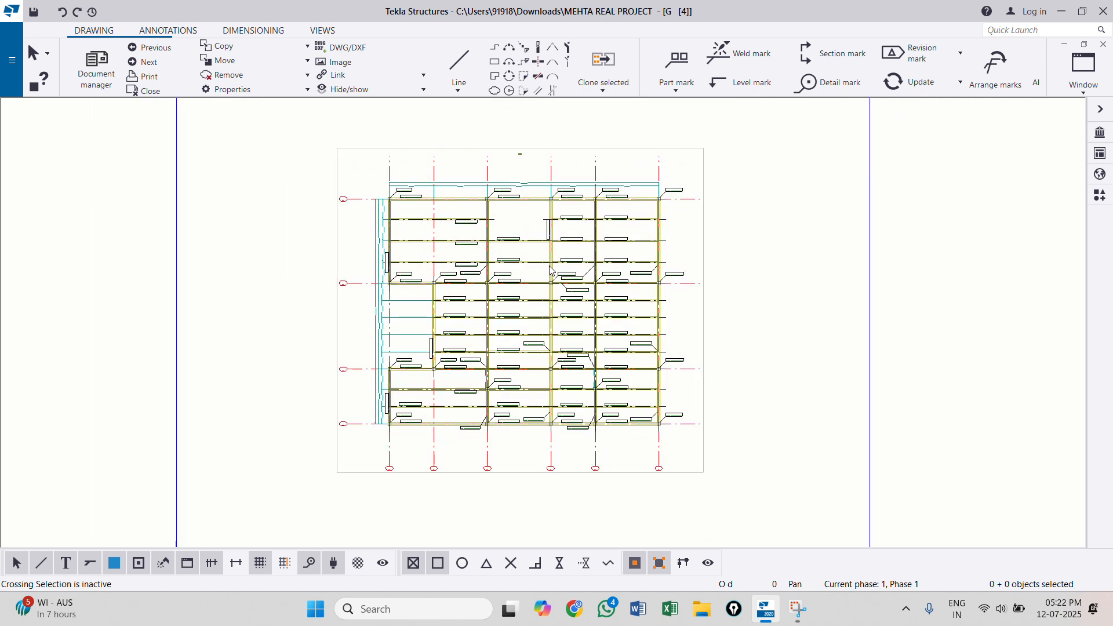
{"action": "double_click", "coordinate": [763, 340]}
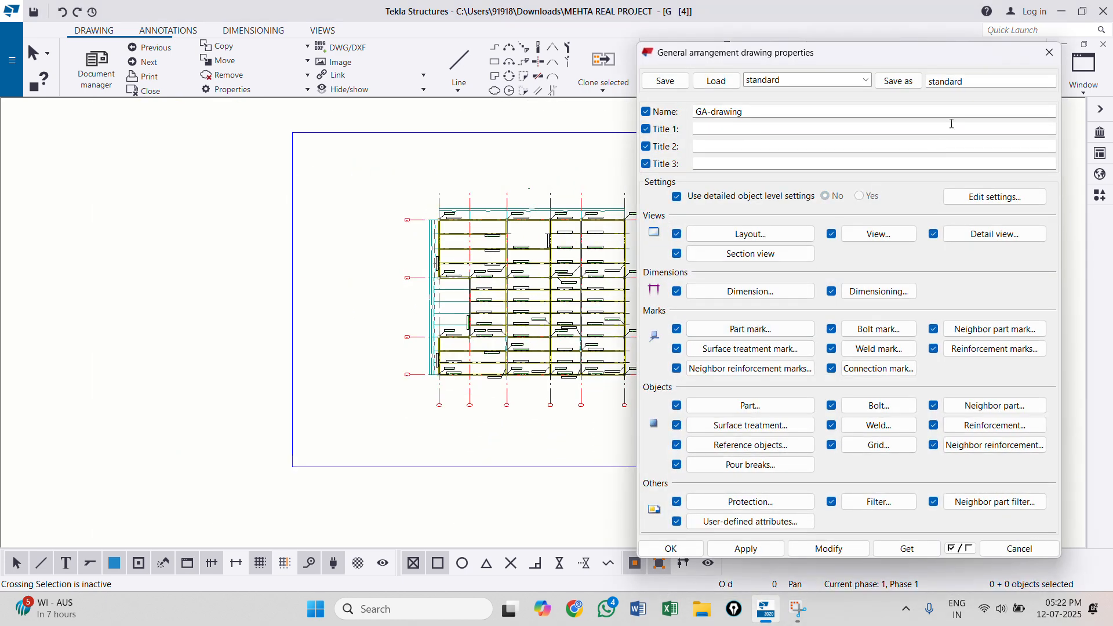
{"action": "left_click", "coordinate": [1049, 53]}
{"action": "right_click", "coordinate": [741, 301]}
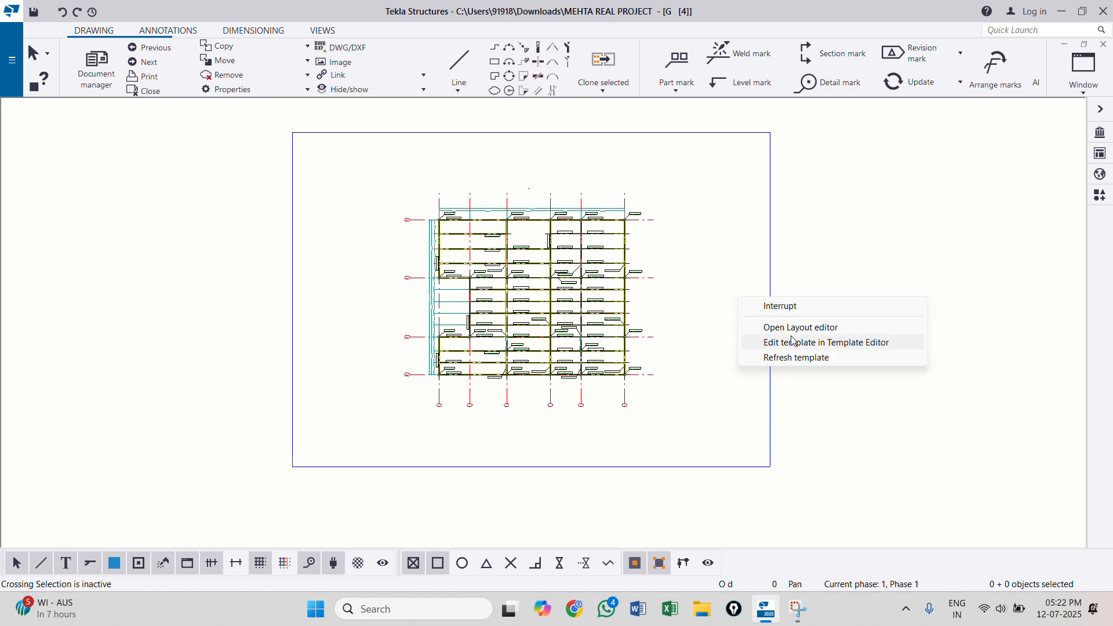
{"action": "left_click", "coordinate": [791, 329]}
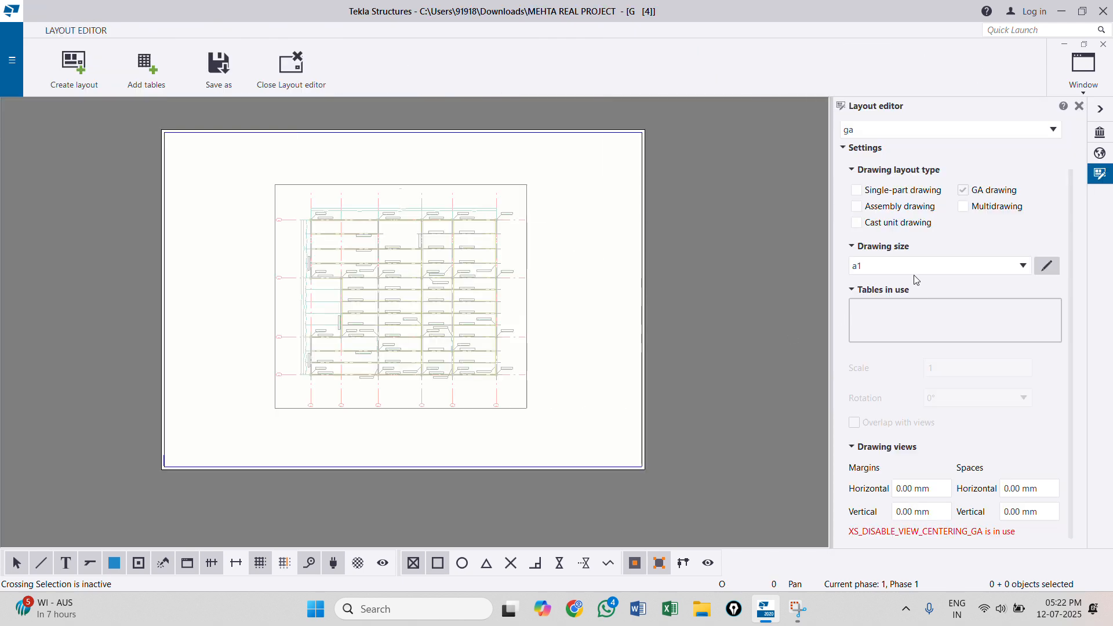
{"action": "left_click", "coordinate": [914, 277]}
{"action": "left_click", "coordinate": [913, 317]}
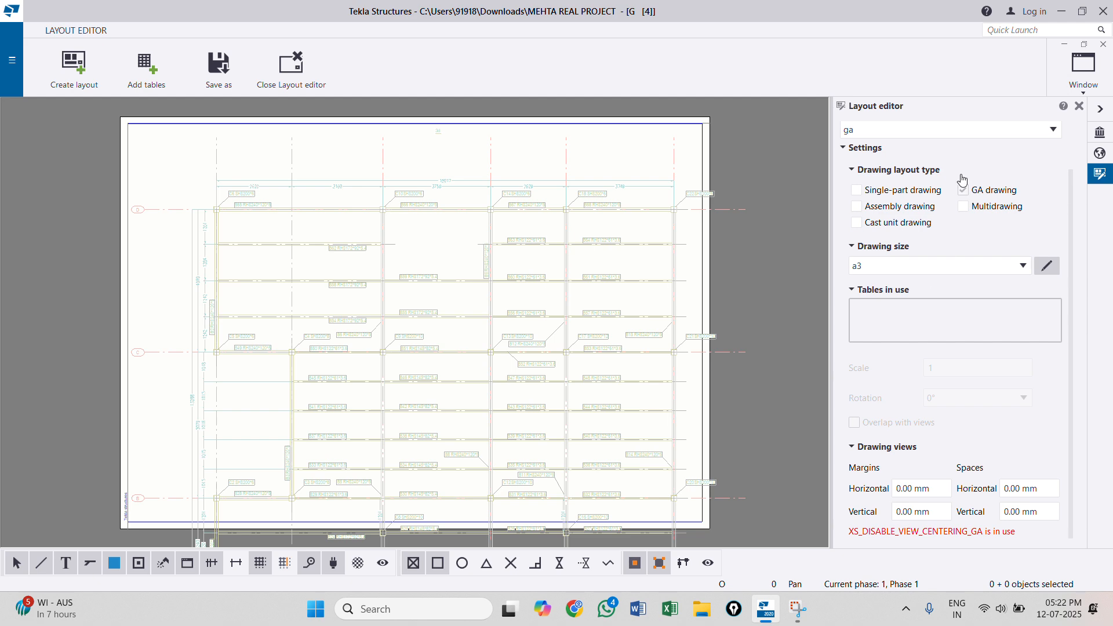
{"action": "left_click", "coordinate": [1079, 106]}
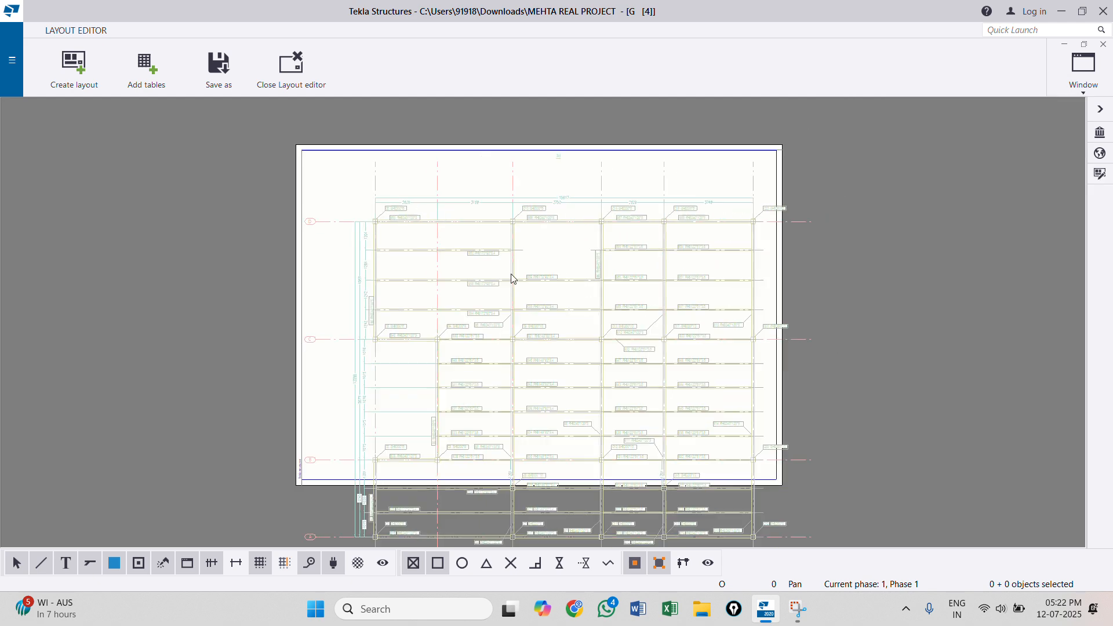
{"action": "left_click", "coordinate": [301, 72]}
{"action": "left_click", "coordinate": [510, 306]}
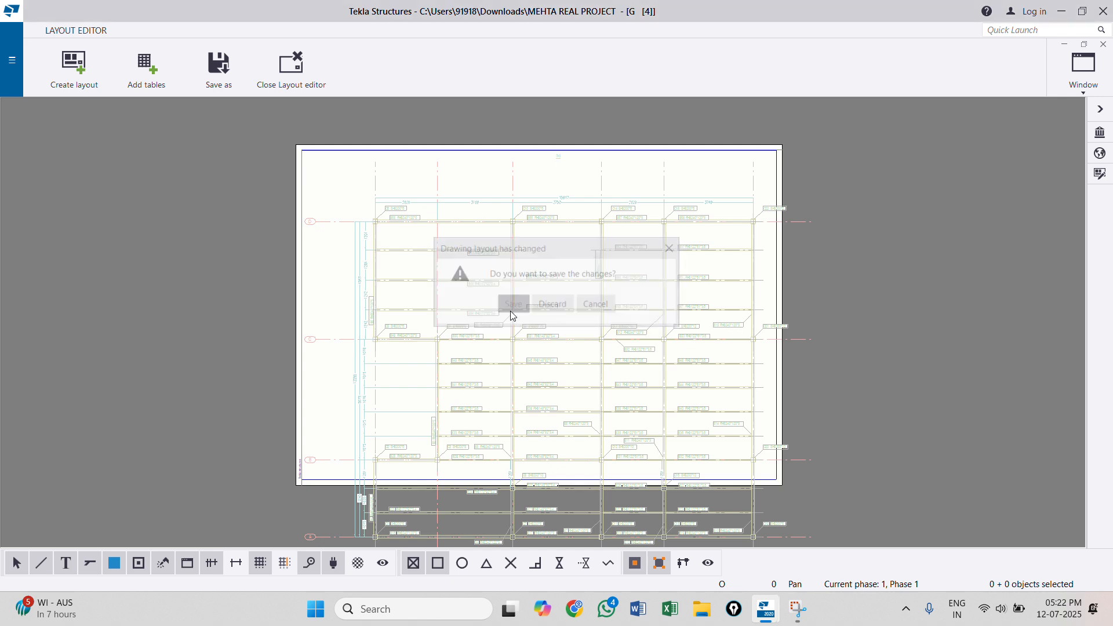
Step: Set the scale of the drawing's plan view to 1/100 in its view properties
{"action": "left_click", "coordinate": [531, 420]}
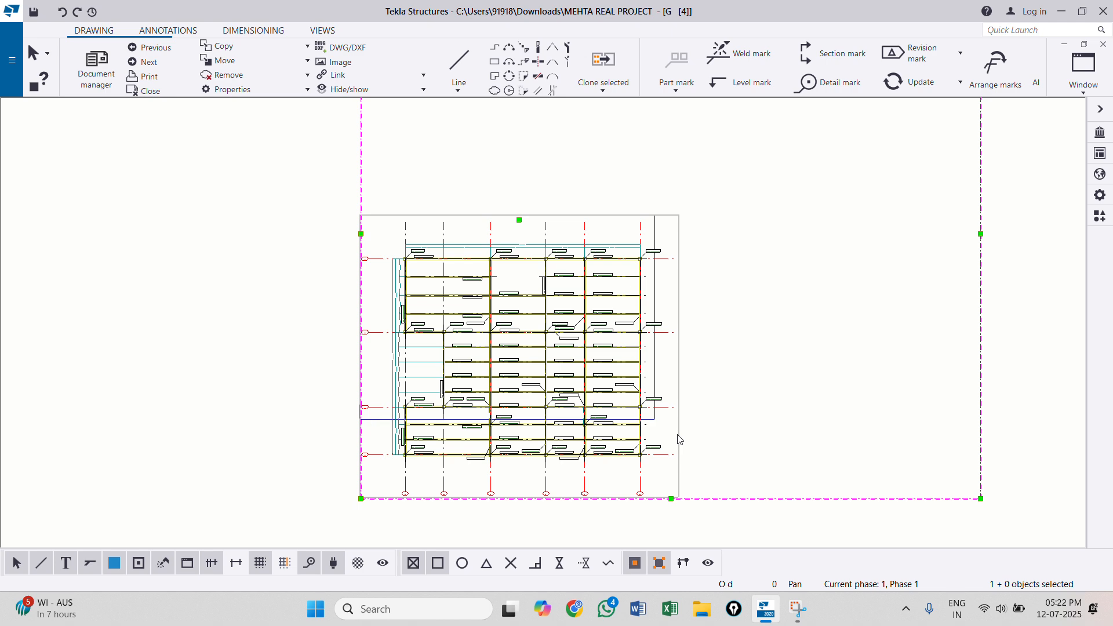
{"action": "scroll", "coordinate": [627, 422], "scroll_direction": "down", "scroll_amount": 2}
{"action": "scroll", "coordinate": [641, 448], "scroll_direction": "up", "scroll_amount": 3}
{"action": "scroll", "coordinate": [585, 426], "scroll_direction": "down", "scroll_amount": 2}
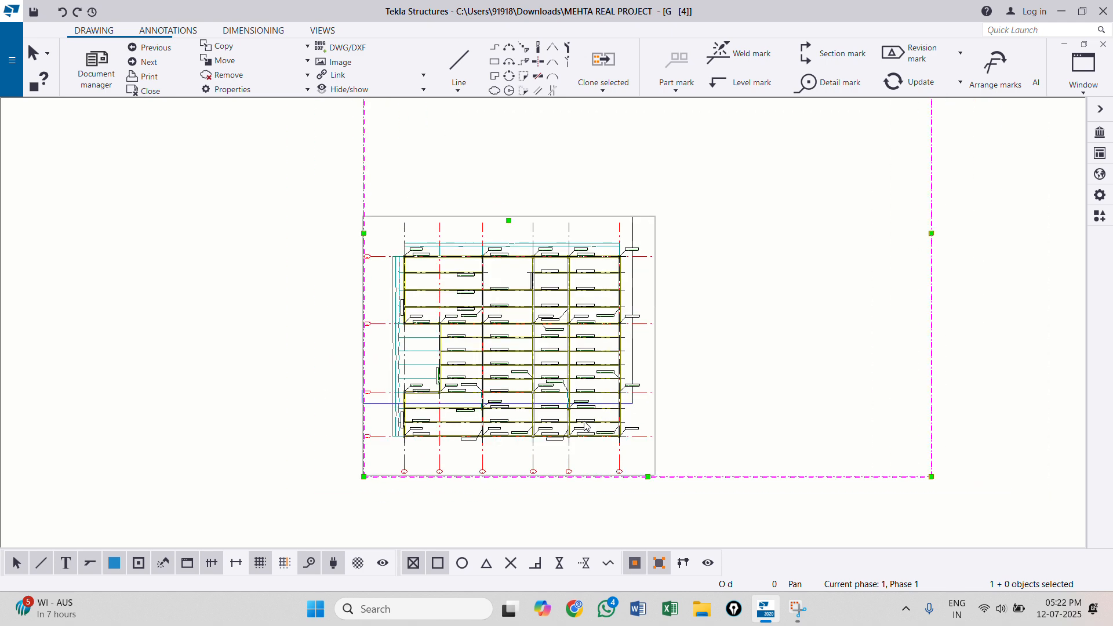
{"action": "scroll", "coordinate": [652, 432], "scroll_direction": "down", "scroll_amount": 2}
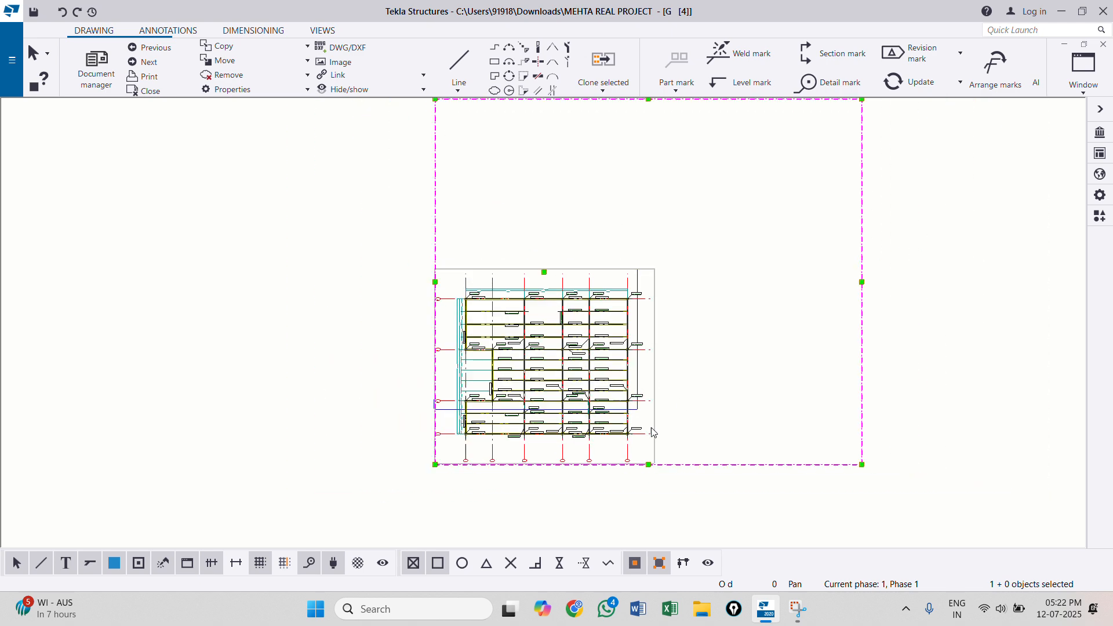
{"action": "right_click", "coordinate": [713, 407]}
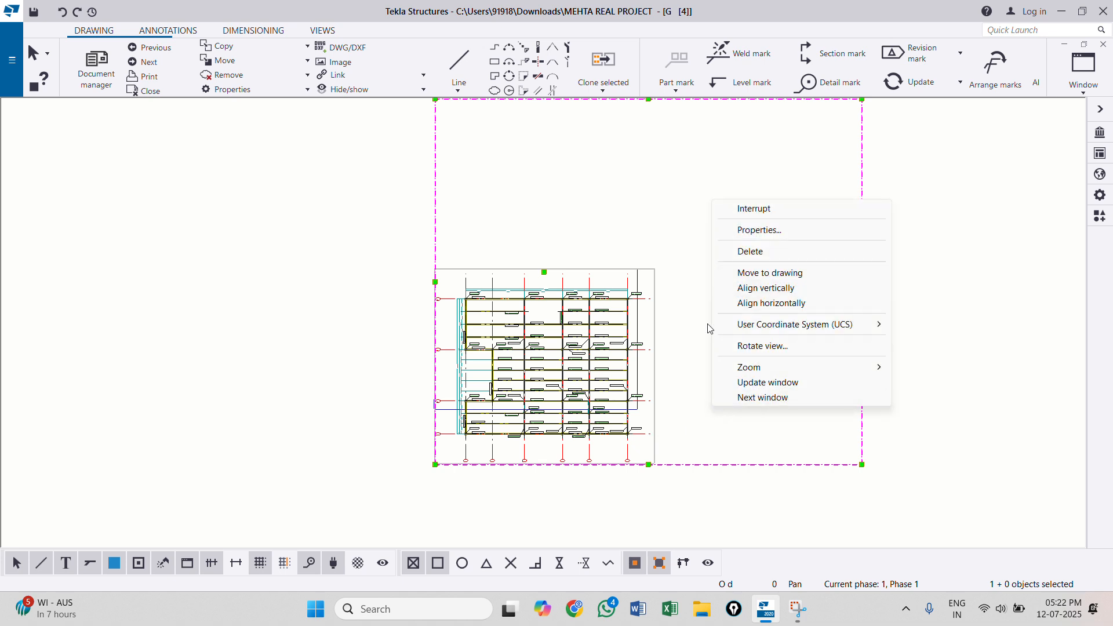
{"action": "left_click", "coordinate": [756, 234]}
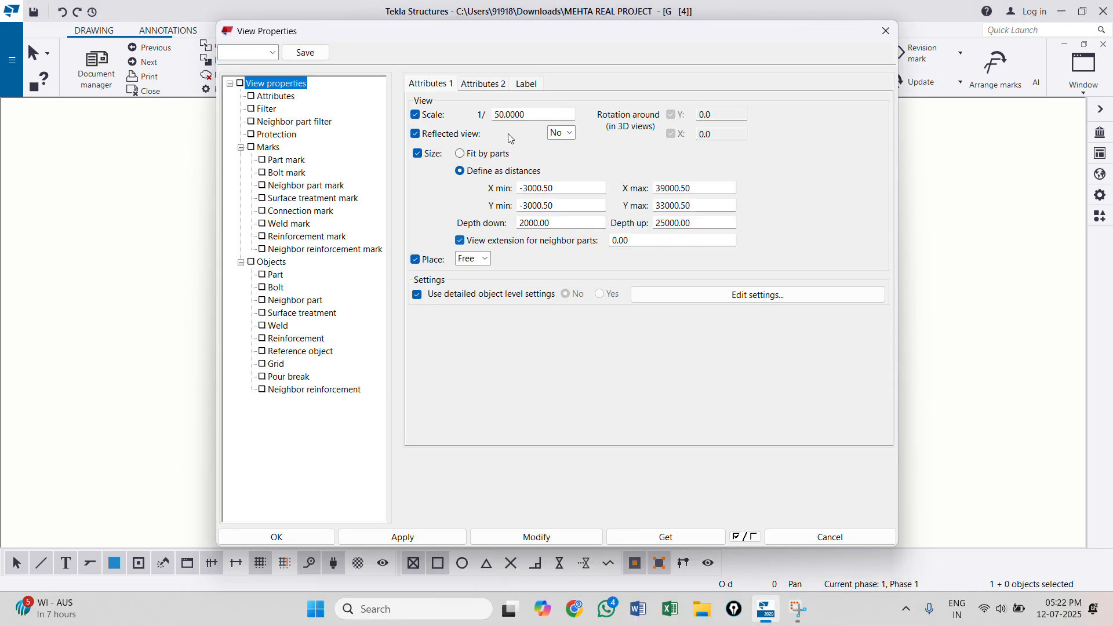
{"action": "double_click", "coordinate": [496, 110]}
{"action": "type", "text": "100"}
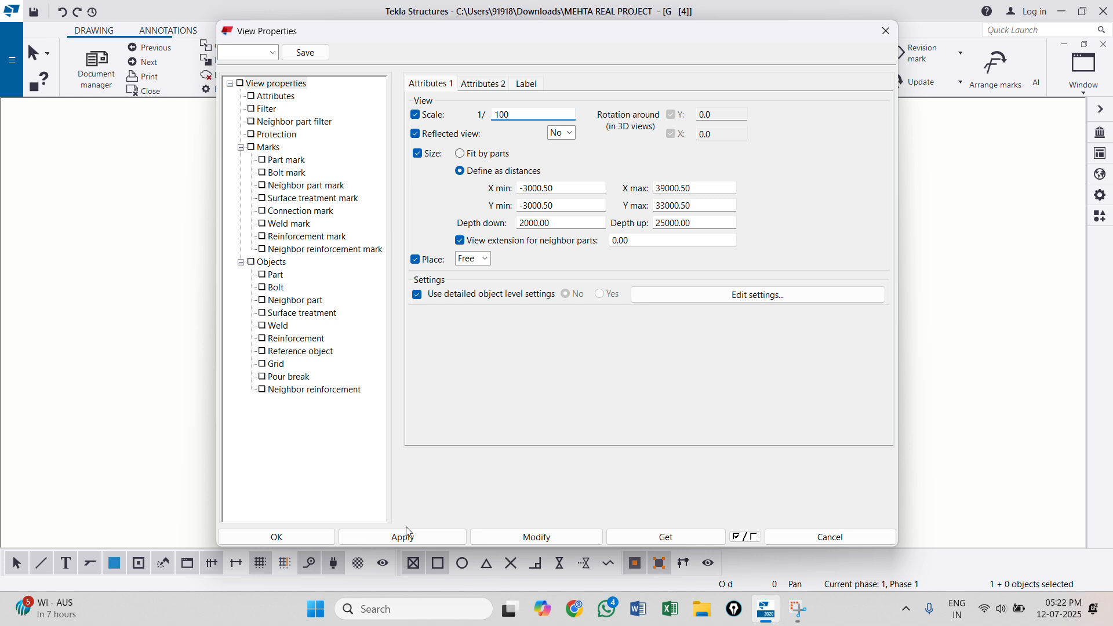
{"action": "left_click", "coordinate": [516, 537]}
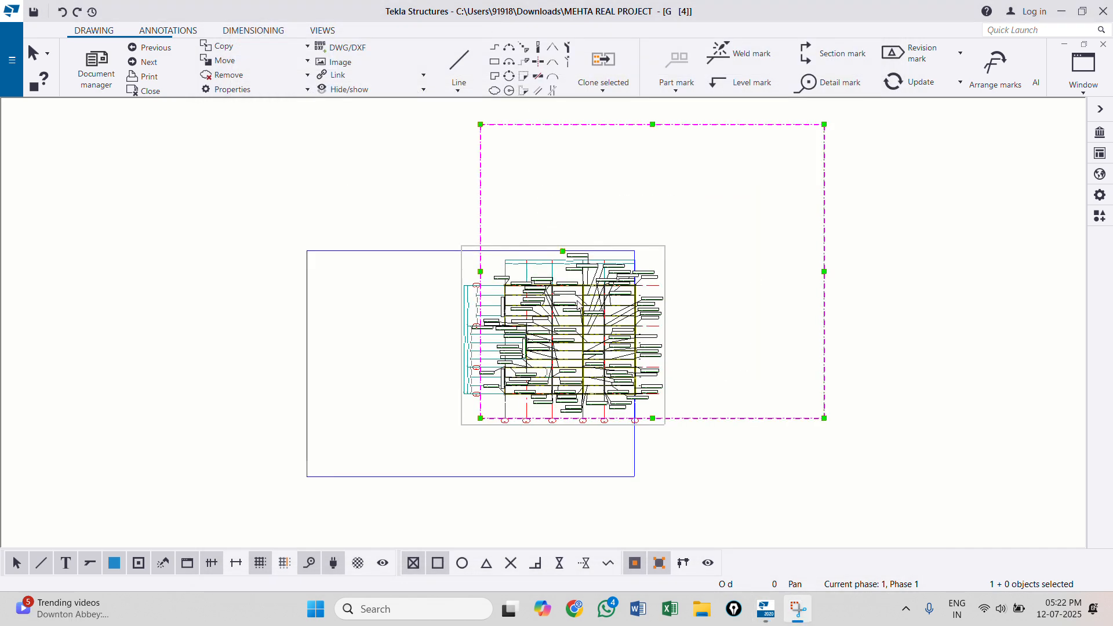
Step: Move the rescaled plan view inside the a3 sheet frame
{"action": "left_click_drag", "start_coordinate": [665, 416], "coordinate": [579, 440]}
{"action": "left_click", "coordinate": [866, 390]}
{"action": "scroll", "coordinate": [440, 447], "scroll_direction": "up", "scroll_amount": 5}
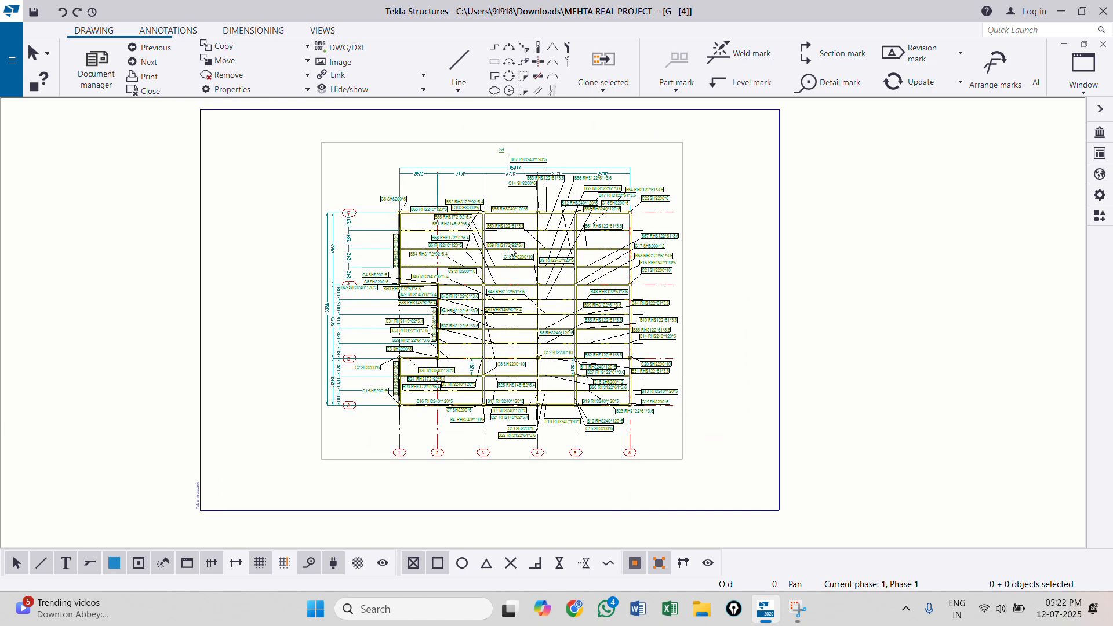
Step: Examine the part marks, grid labels and dimensions across the plan view on the sheet
{"action": "scroll", "coordinate": [533, 199], "scroll_direction": "up", "scroll_amount": 1}
{"action": "scroll", "coordinate": [501, 215], "scroll_direction": "down", "scroll_amount": 3}
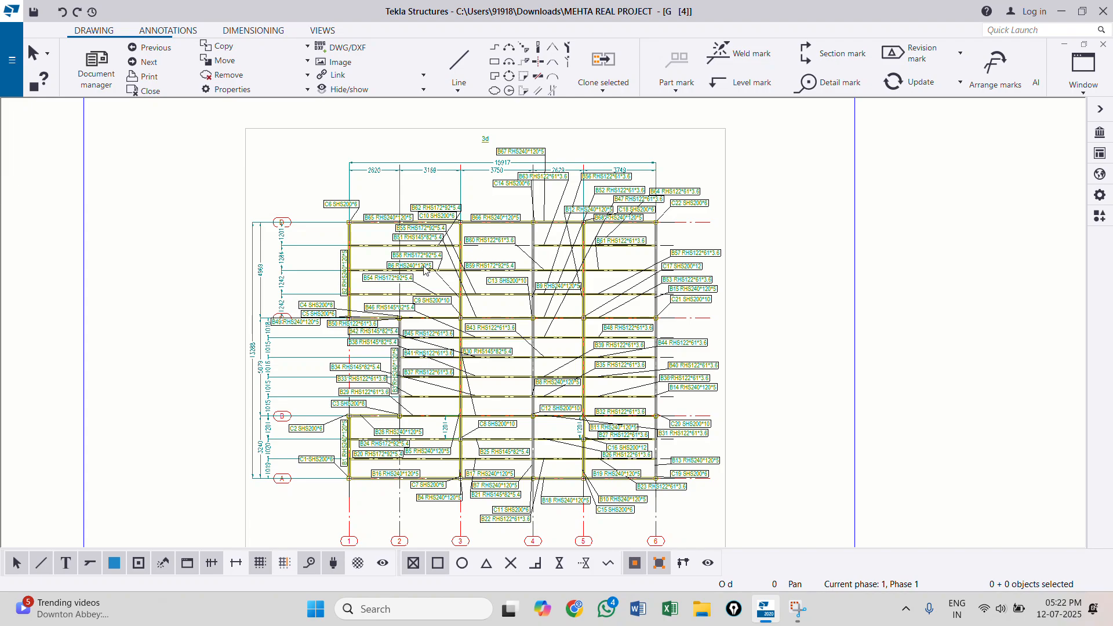
{"action": "scroll", "coordinate": [400, 270], "scroll_direction": "up", "scroll_amount": 2}
{"action": "scroll", "coordinate": [574, 182], "scroll_direction": "down", "scroll_amount": 1}
{"action": "scroll", "coordinate": [577, 182], "scroll_direction": "up", "scroll_amount": 2}
{"action": "scroll", "coordinate": [514, 228], "scroll_direction": "down", "scroll_amount": 3}
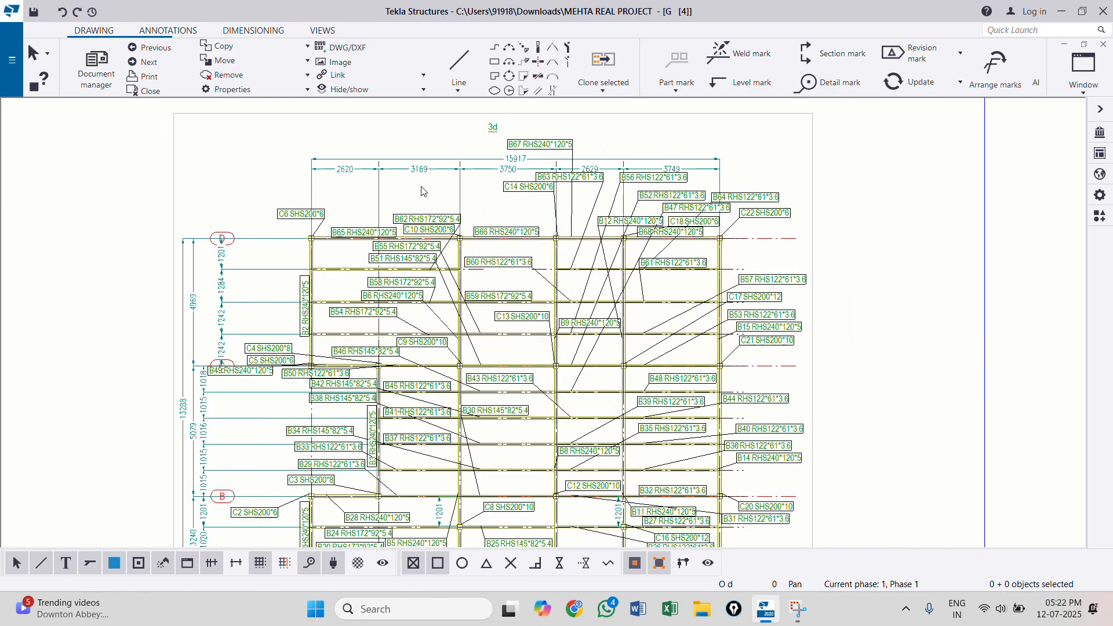
{"action": "scroll", "coordinate": [323, 234], "scroll_direction": "up", "scroll_amount": 3}
{"action": "scroll", "coordinate": [323, 234], "scroll_direction": "down", "scroll_amount": 3}
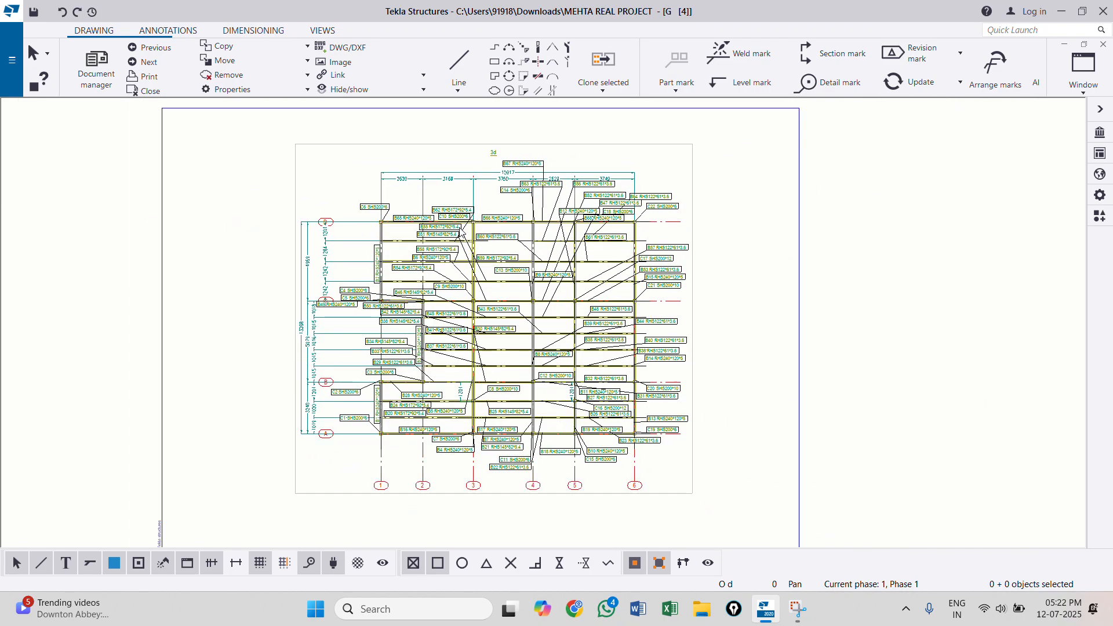
{"action": "scroll", "coordinate": [531, 436], "scroll_direction": "up", "scroll_amount": 2}
{"action": "scroll", "coordinate": [446, 372], "scroll_direction": "up", "scroll_amount": 2}
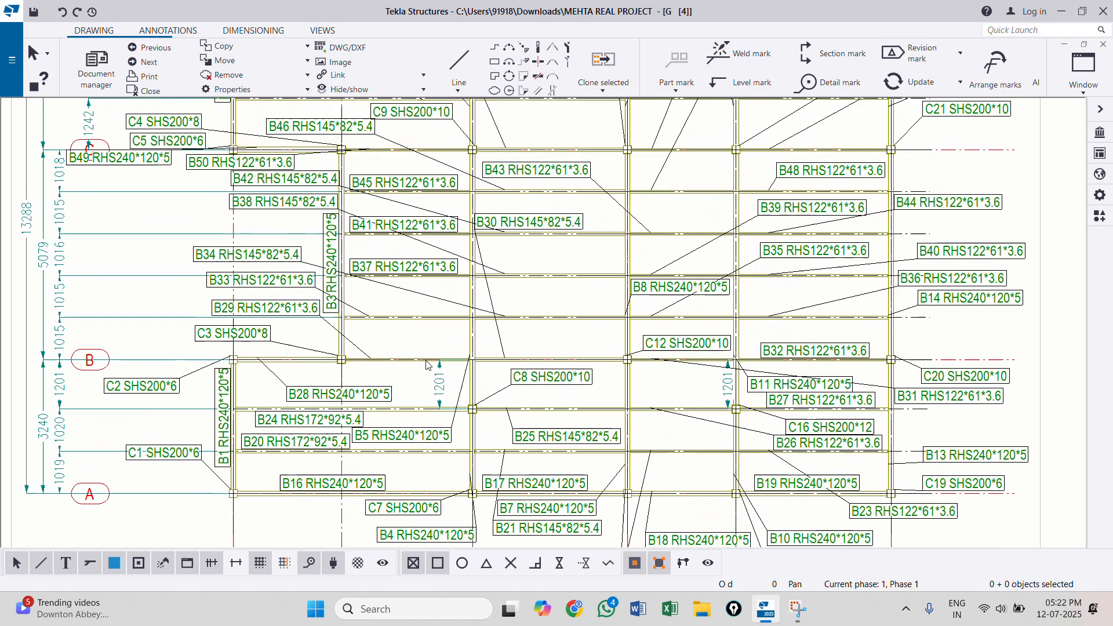
{"action": "scroll", "coordinate": [444, 395], "scroll_direction": "down", "scroll_amount": 4}
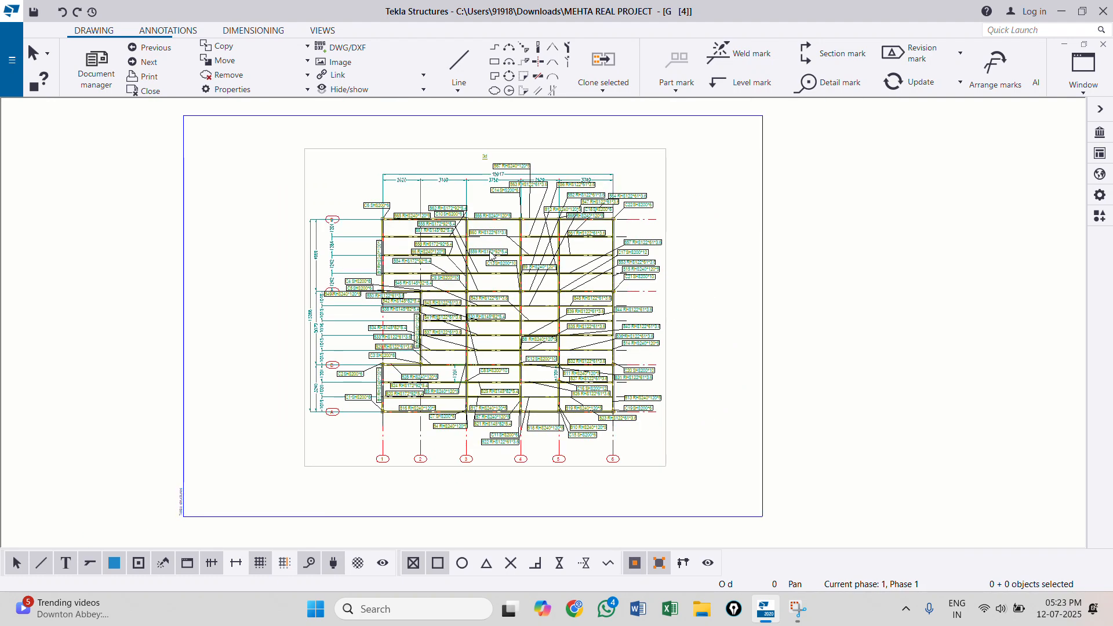
{"action": "scroll", "coordinate": [491, 256], "scroll_direction": "down", "scroll_amount": 1}
{"action": "scroll", "coordinate": [644, 330], "scroll_direction": "down", "scroll_amount": 1}
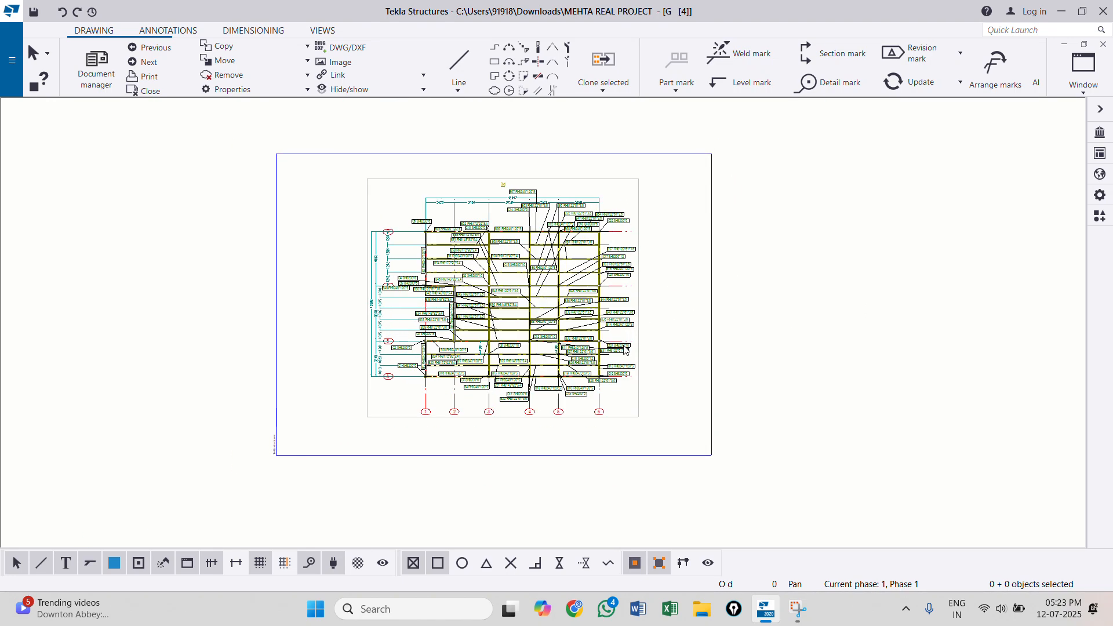
Step: Remove the view name element from the A1 label contents in the plan view's properties
{"action": "scroll", "coordinate": [626, 348], "scroll_direction": "up", "scroll_amount": 1}
{"action": "left_click", "coordinate": [639, 359]}
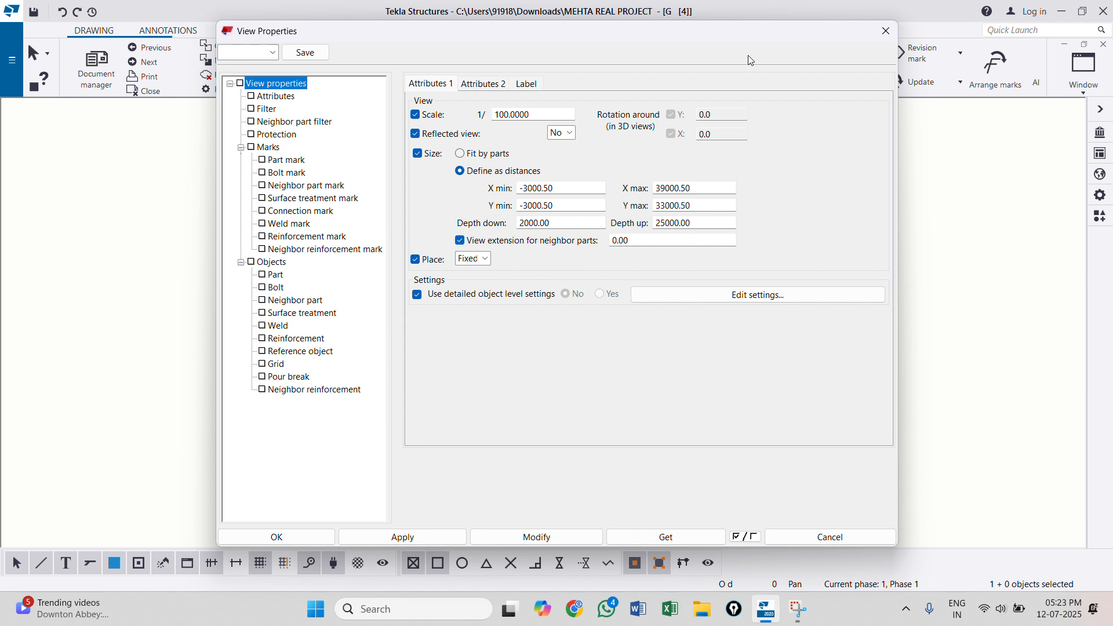
{"action": "left_click", "coordinate": [526, 84]}
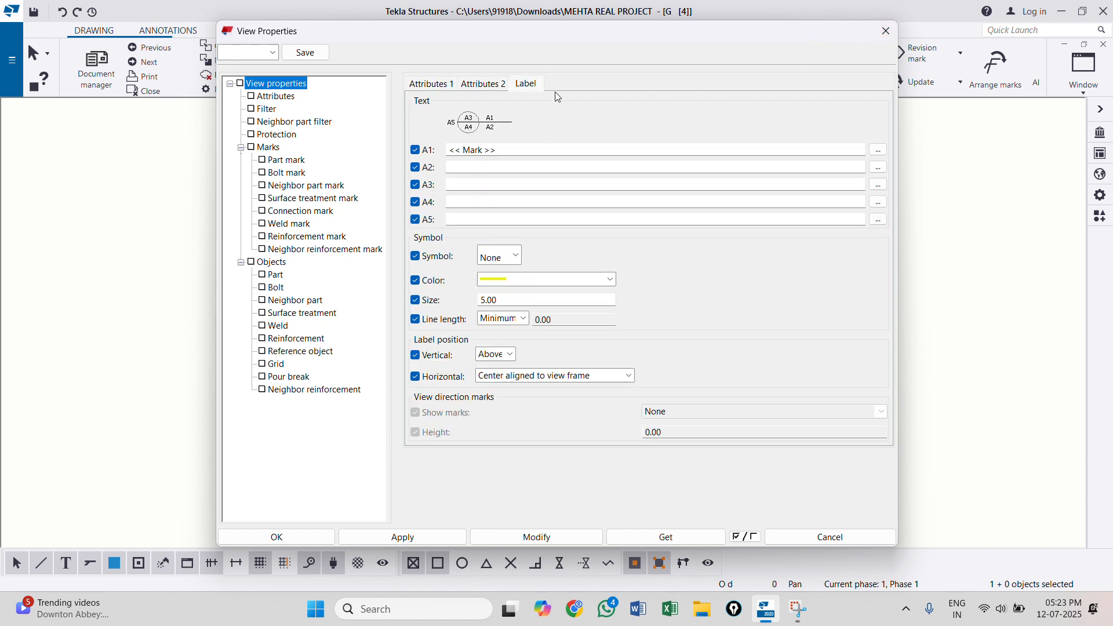
{"action": "left_click", "coordinate": [878, 154]}
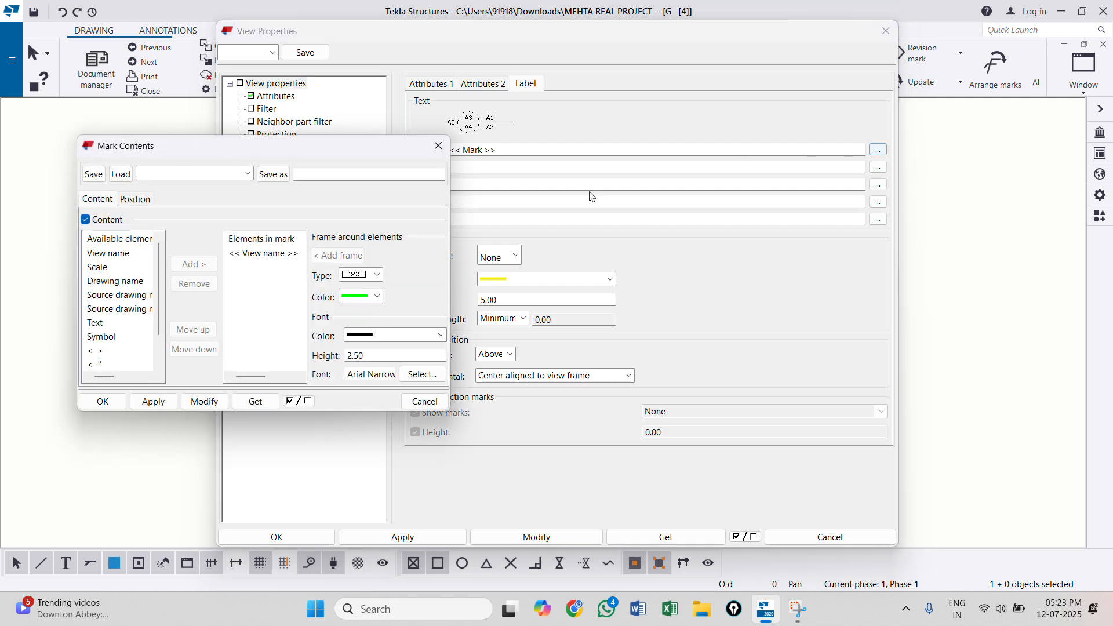
{"action": "left_click", "coordinate": [276, 258]}
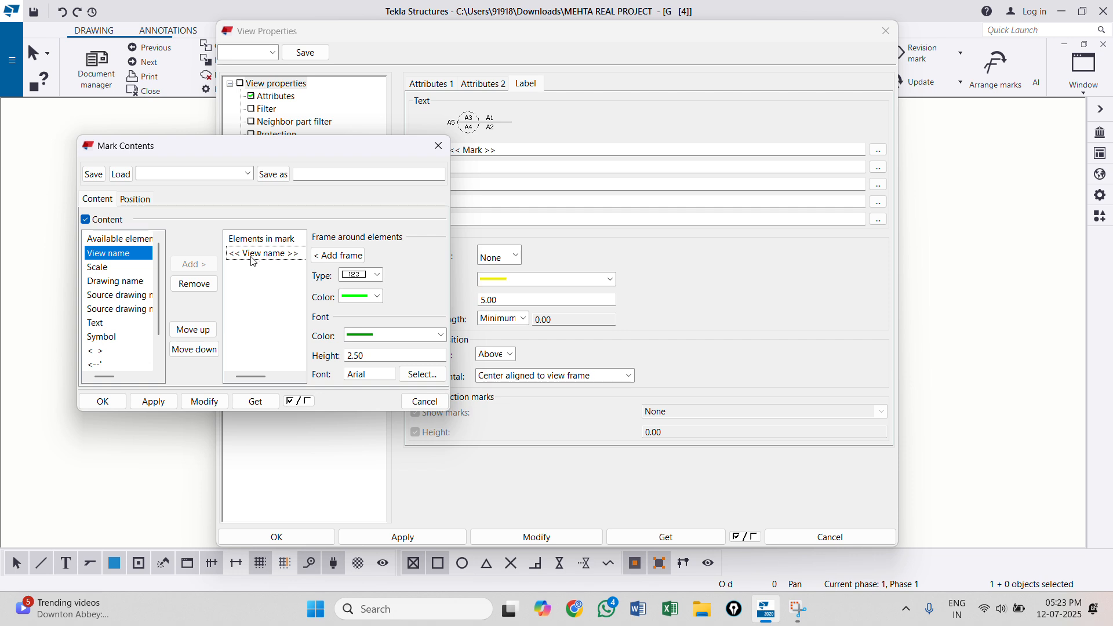
{"action": "left_click", "coordinate": [192, 283]}
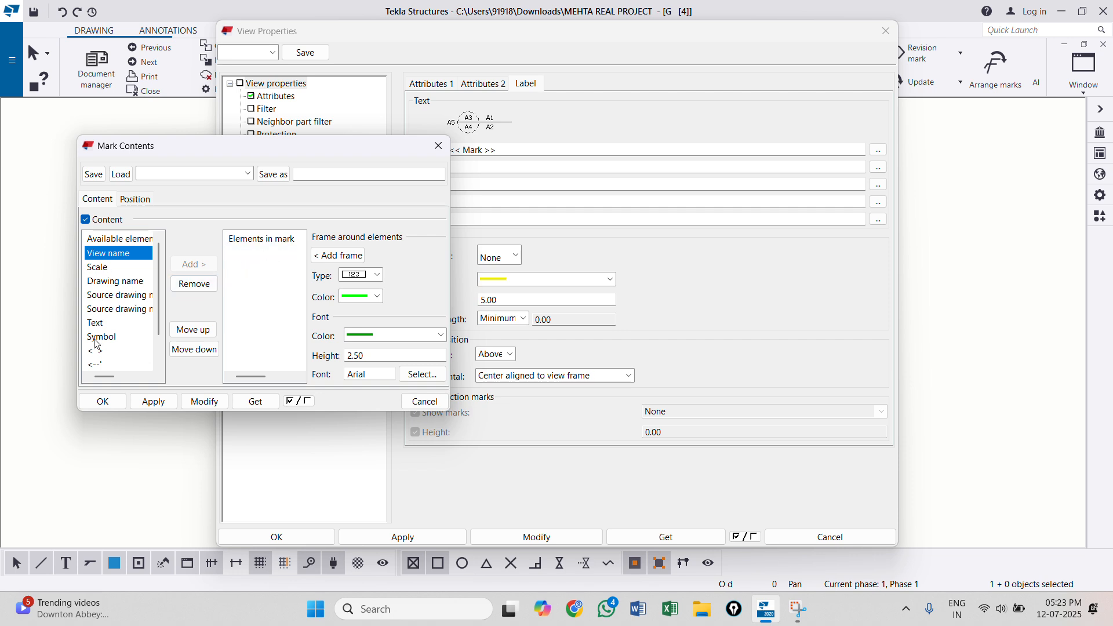
Step: Add the text element "PLAN DRAWING" to the plan view's A1 label contents and apply it
{"action": "left_click", "coordinate": [95, 323]}
{"action": "left_click", "coordinate": [193, 265]}
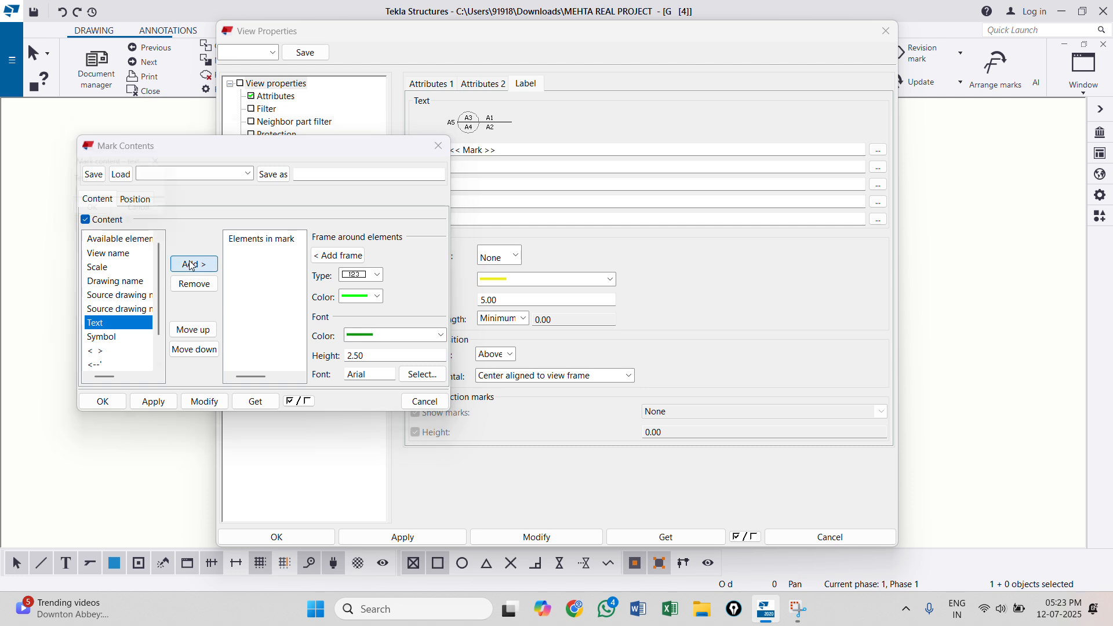
{"action": "type", "text": "P"}
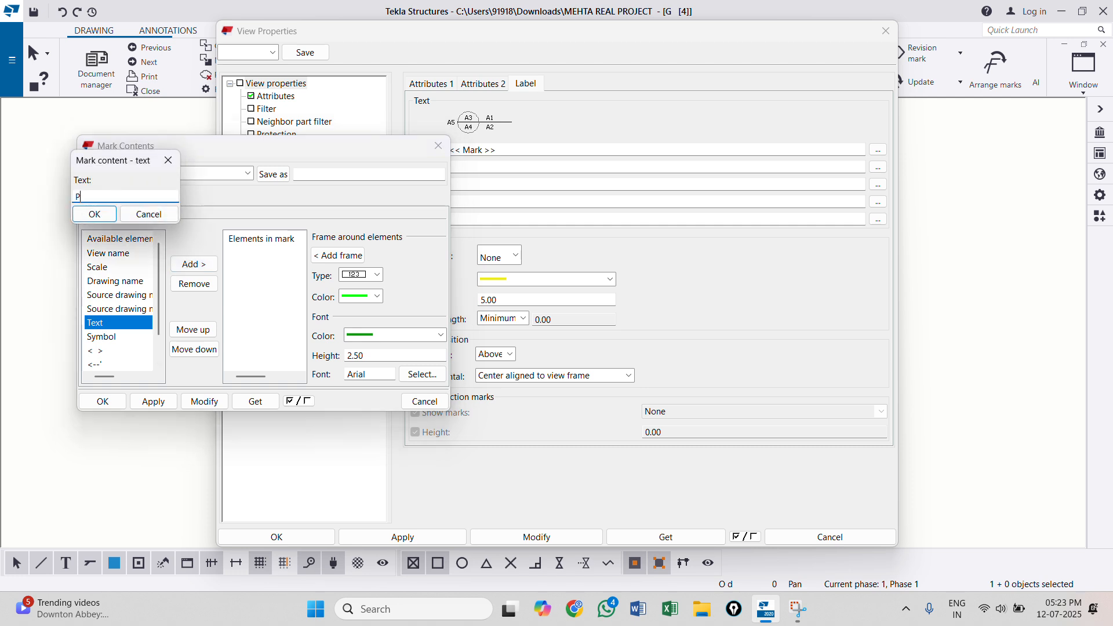
{"action": "type", "text": "LAN DRAWING"}
{"action": "left_click", "coordinate": [95, 214]}
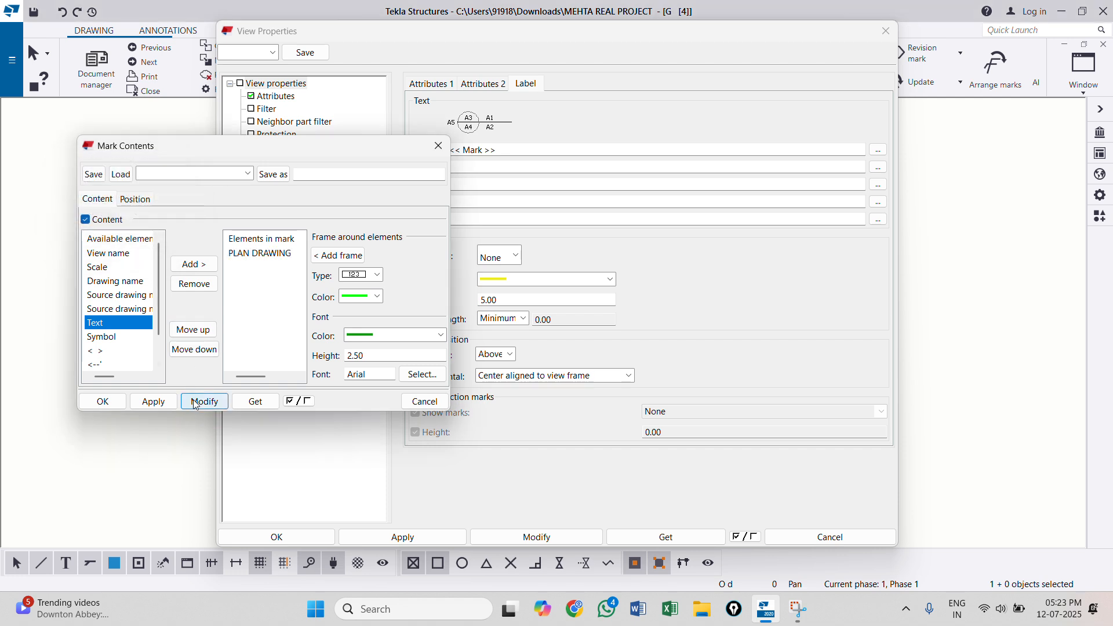
{"action": "left_click", "coordinate": [164, 404]}
Step: Set both the frame color and the font color of the view label's mark contents to black
{"action": "left_click", "coordinate": [344, 296]}
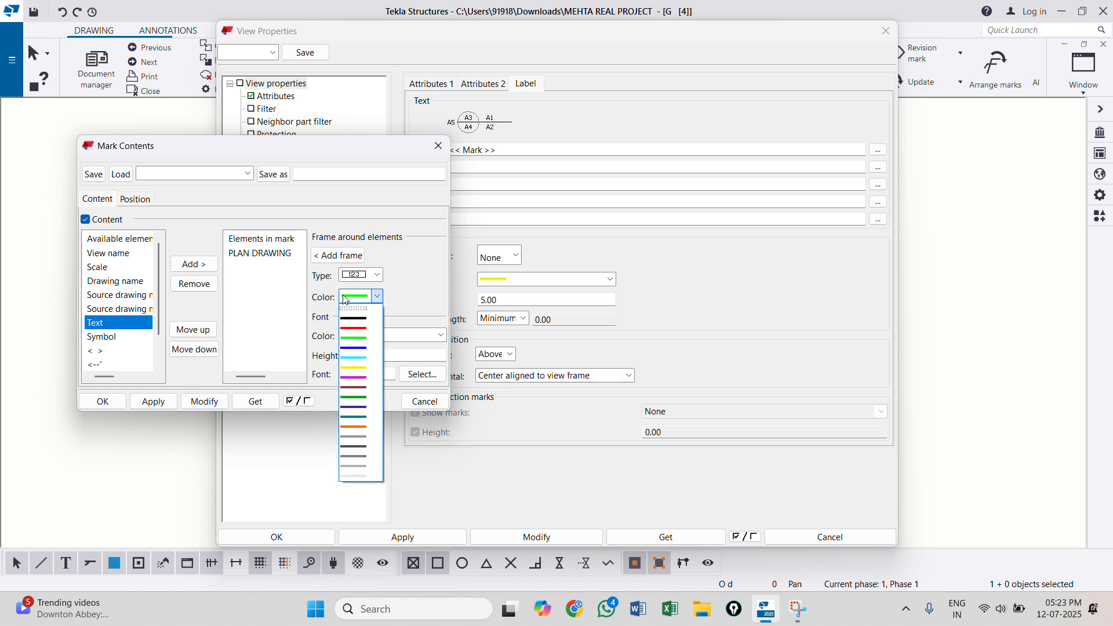
{"action": "left_click", "coordinate": [359, 318]}
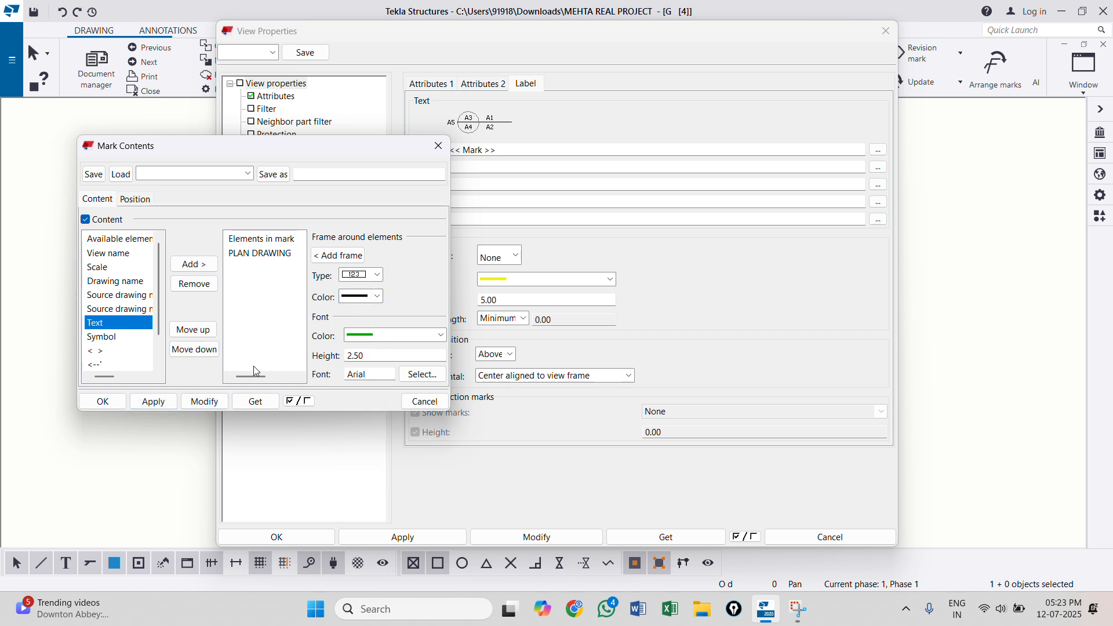
{"action": "left_click", "coordinate": [383, 337]}
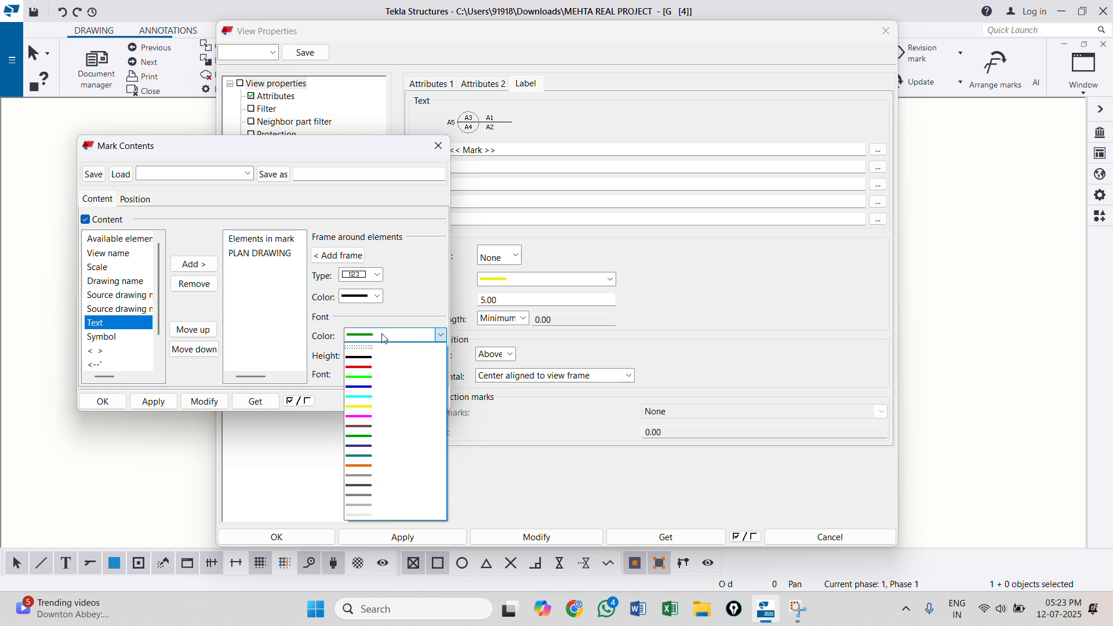
{"action": "left_click", "coordinate": [387, 358]}
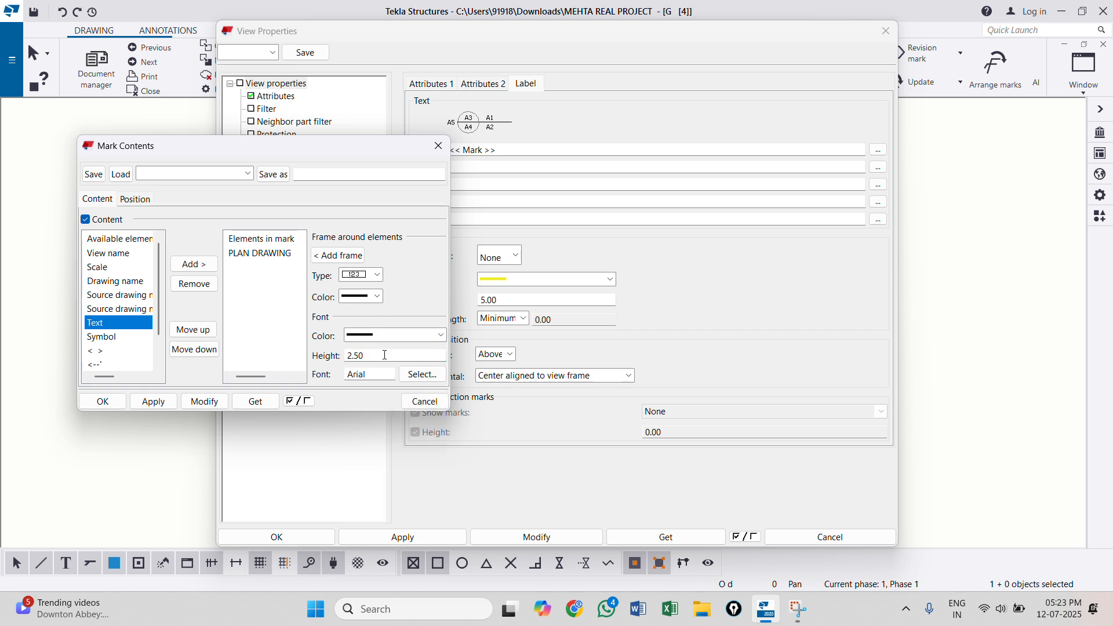
Step: Set the label's frame type to underline and apply the label settings to the plan view
{"action": "left_click", "coordinate": [376, 274]}
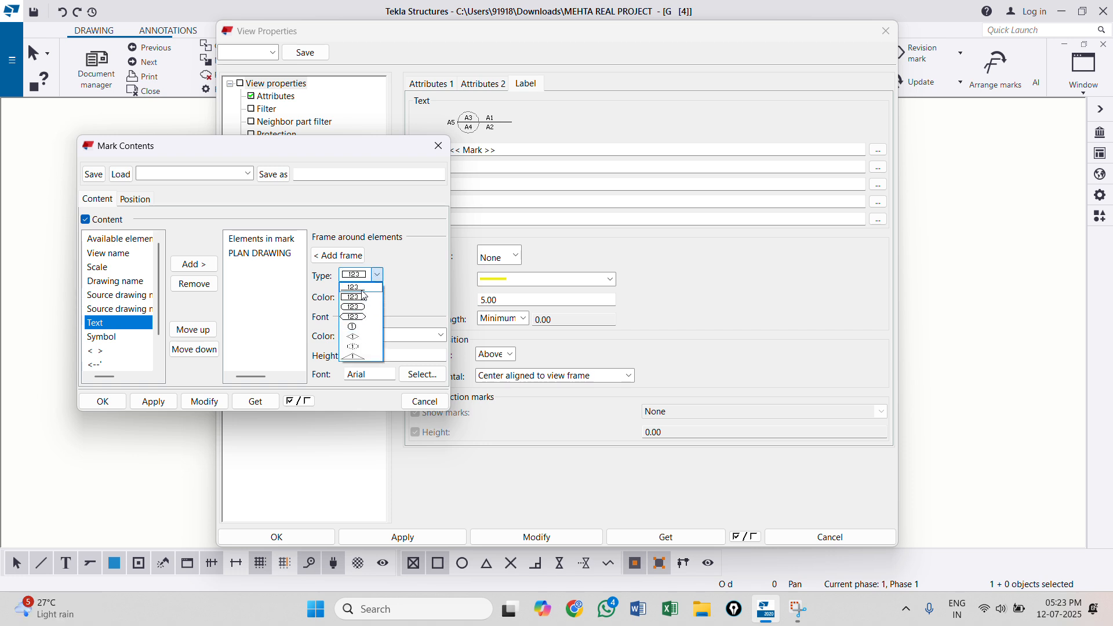
{"action": "left_click", "coordinate": [377, 277]}
{"action": "left_click", "coordinate": [377, 276]}
{"action": "left_click", "coordinate": [368, 296]}
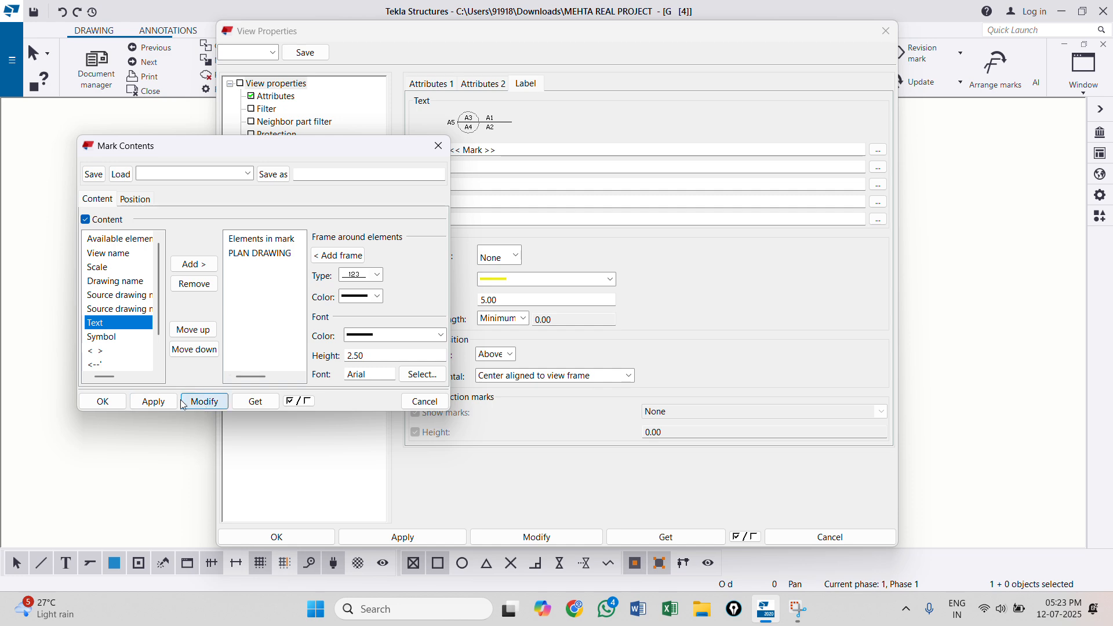
{"action": "left_click", "coordinate": [102, 402]}
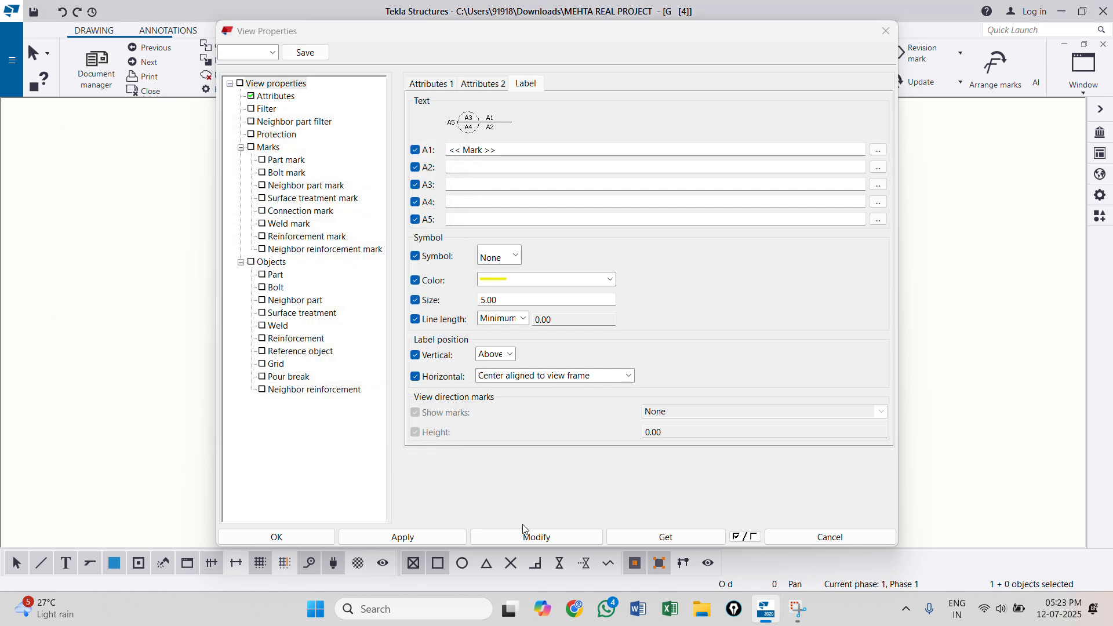
{"action": "left_click", "coordinate": [284, 538]}
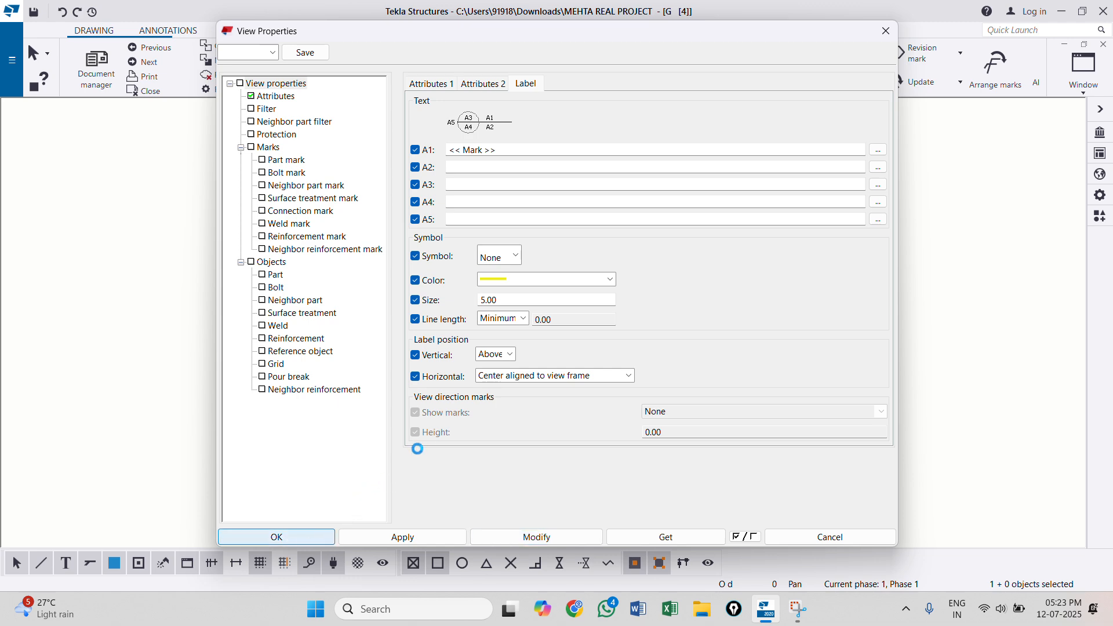
Step: Examine the view title above the plan and its placement within the sheet frame
{"action": "scroll", "coordinate": [596, 329], "scroll_direction": "down", "scroll_amount": 3}
{"action": "scroll", "coordinate": [534, 311], "scroll_direction": "up", "scroll_amount": 1}
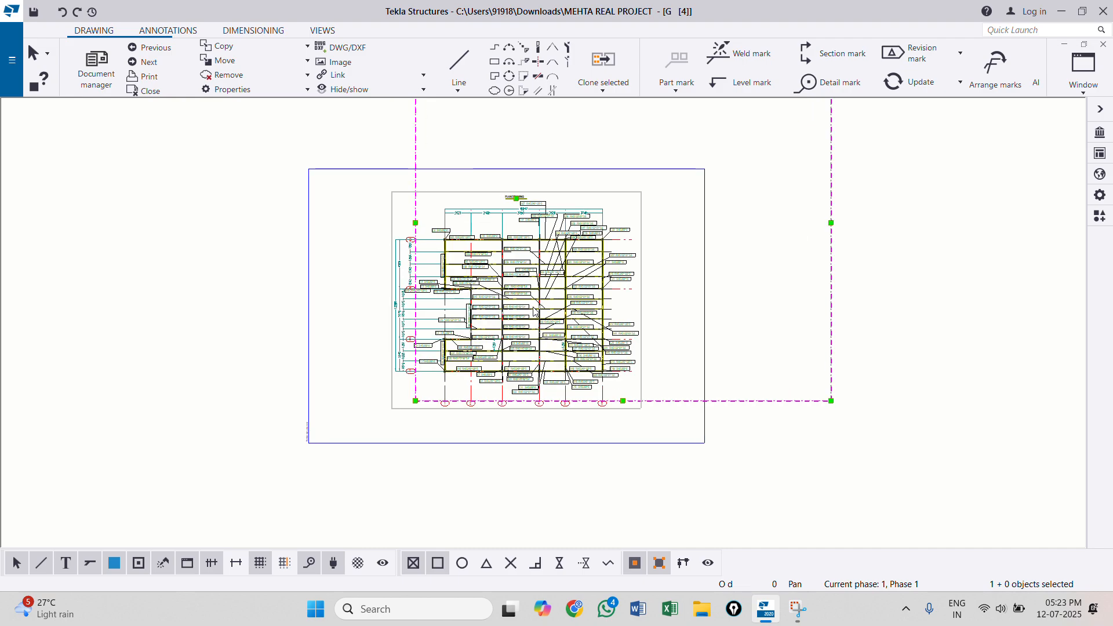
{"action": "scroll", "coordinate": [502, 202], "scroll_direction": "up", "scroll_amount": 6}
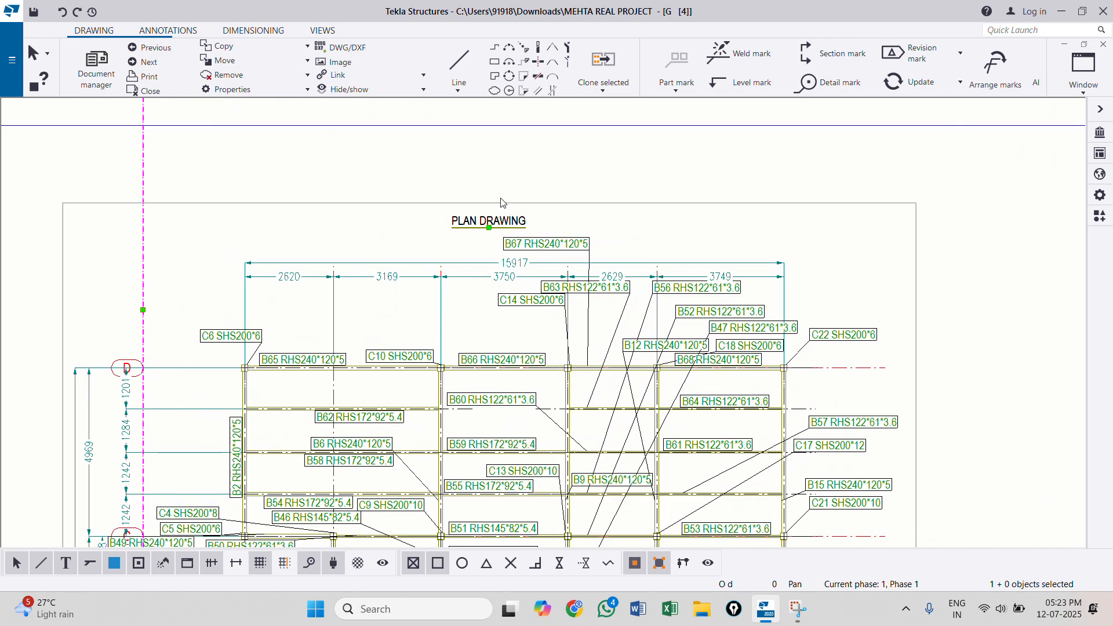
{"action": "scroll", "coordinate": [477, 227], "scroll_direction": "down", "scroll_amount": 8}
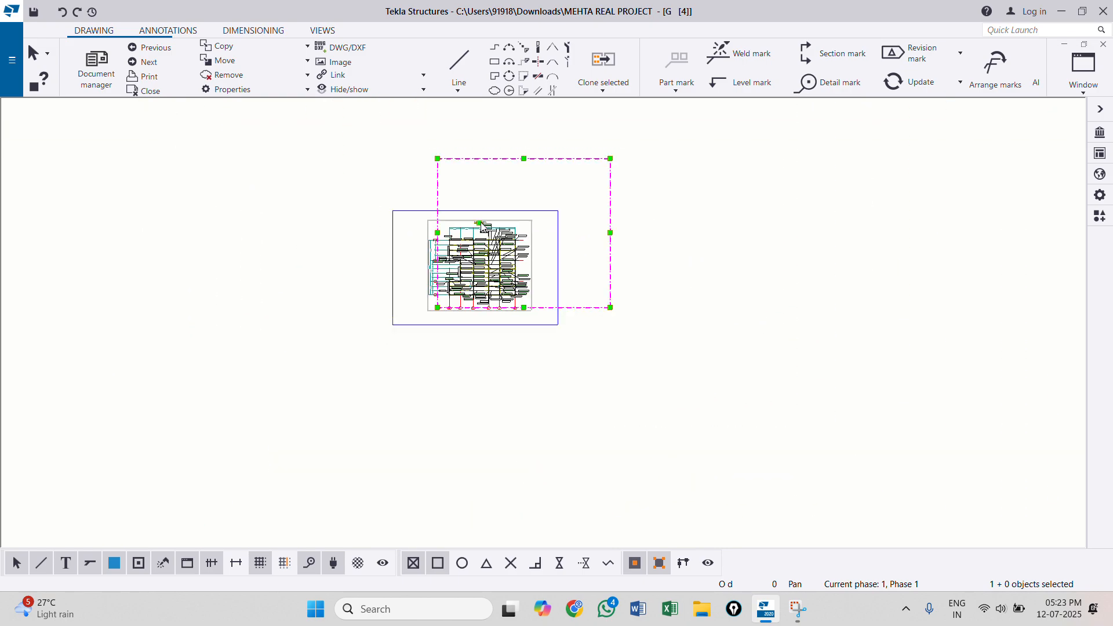
{"action": "left_click", "coordinate": [350, 313]}
{"action": "scroll", "coordinate": [454, 270], "scroll_direction": "up", "scroll_amount": 8}
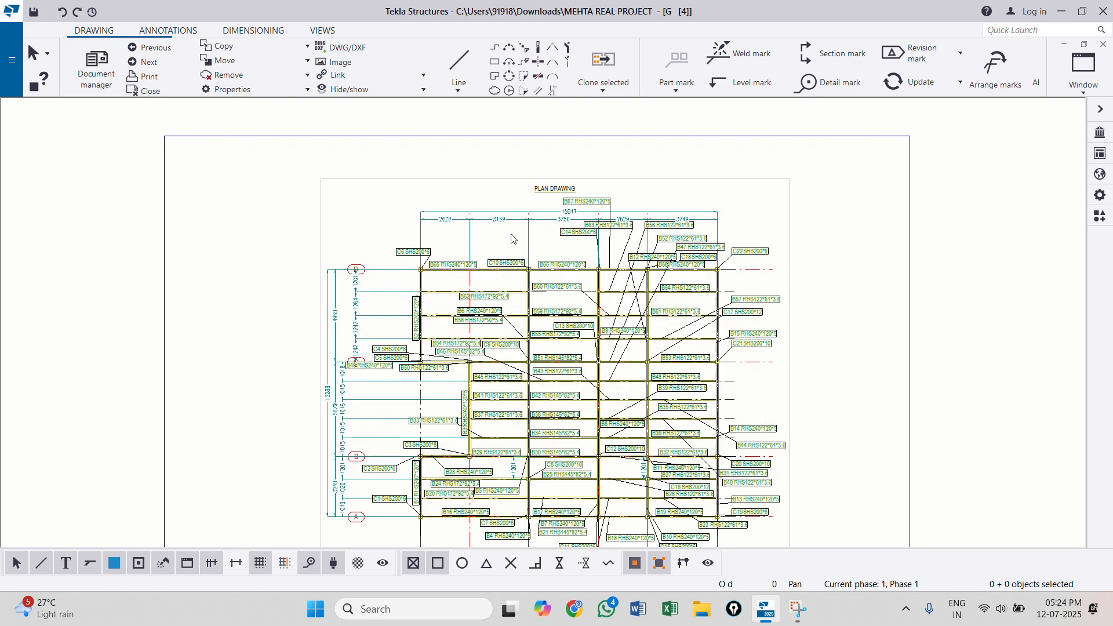
{"action": "scroll", "coordinate": [498, 255], "scroll_direction": "down", "scroll_amount": 8}
{"action": "right_click", "coordinate": [218, 393]}
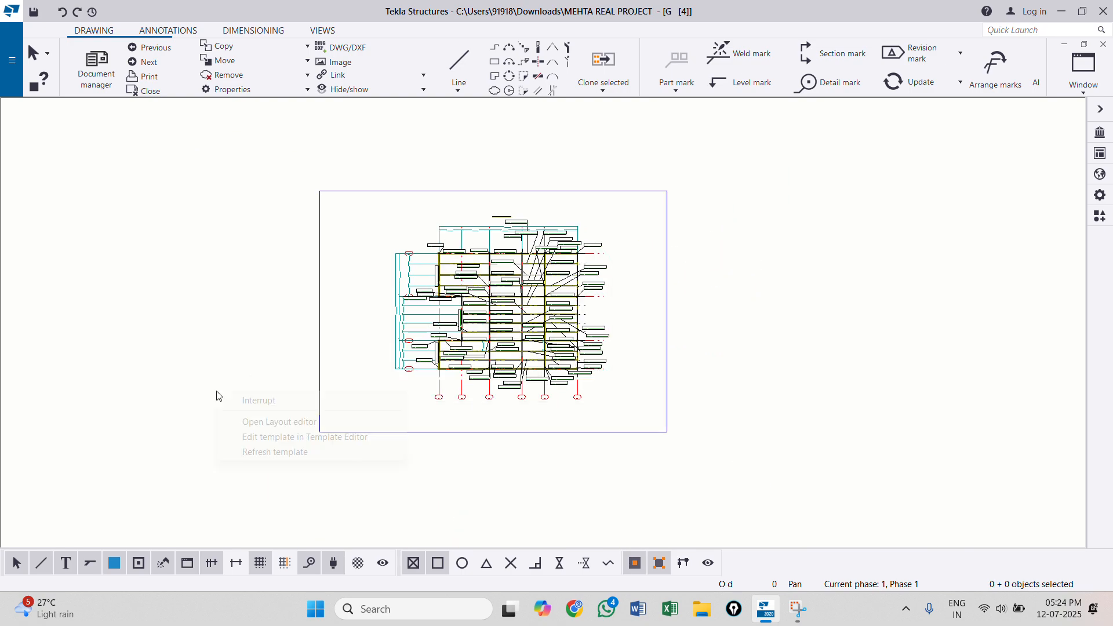
{"action": "right_click", "coordinate": [265, 378]}
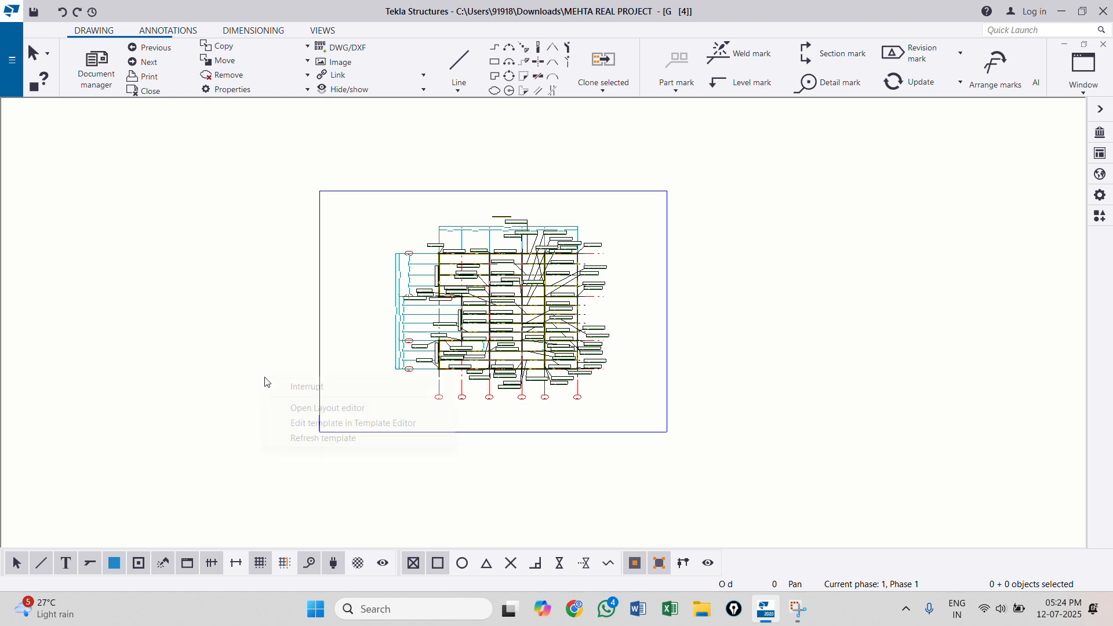
{"action": "left_click", "coordinate": [223, 461]}
{"action": "right_click", "coordinate": [241, 440]}
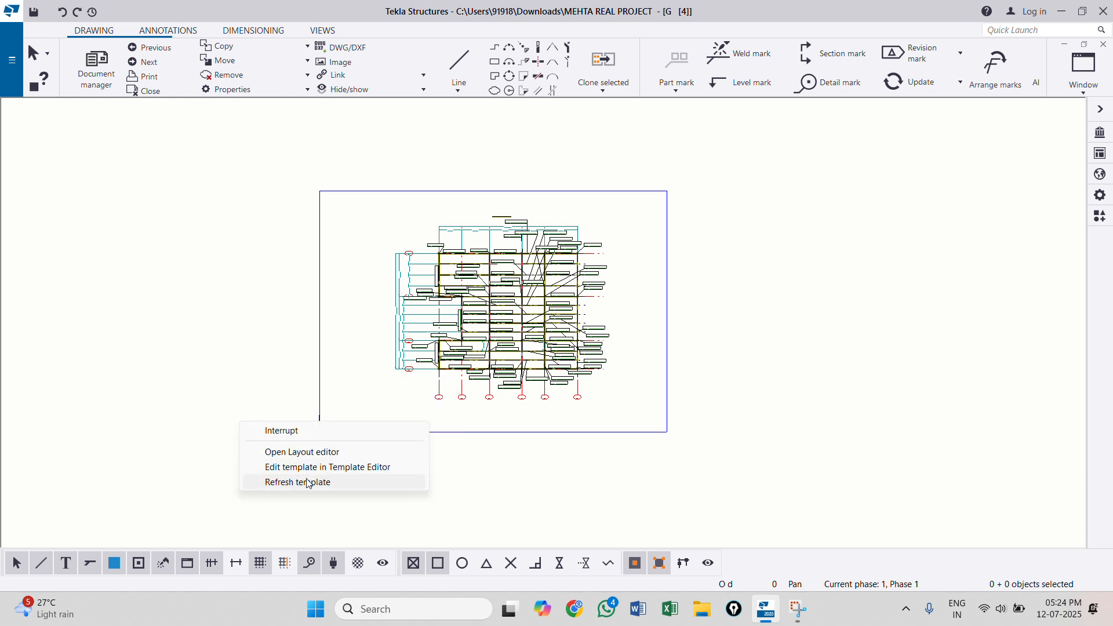
{"action": "left_click", "coordinate": [310, 475]}
Step: Open the general arrangement drawing properties from the sheet frame
{"action": "scroll", "coordinate": [311, 473], "scroll_direction": "down", "scroll_amount": 1}
{"action": "double_click", "coordinate": [325, 447]}
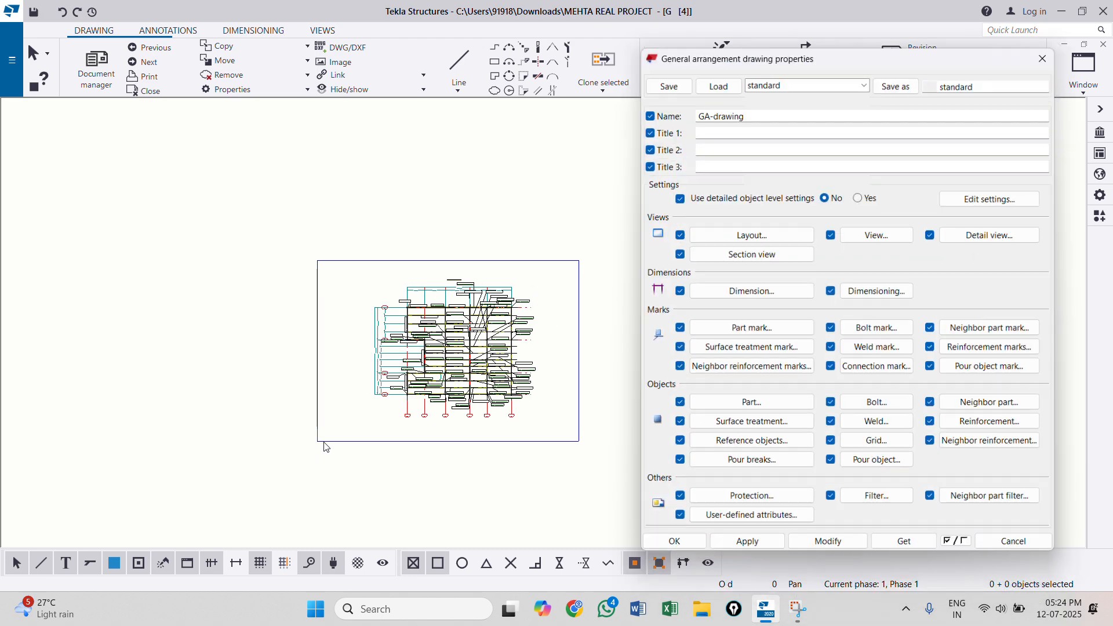
{"action": "scroll", "coordinate": [522, 332], "scroll_direction": "down", "scroll_amount": 1}
{"action": "scroll", "coordinate": [523, 332], "scroll_direction": "up", "scroll_amount": 4}
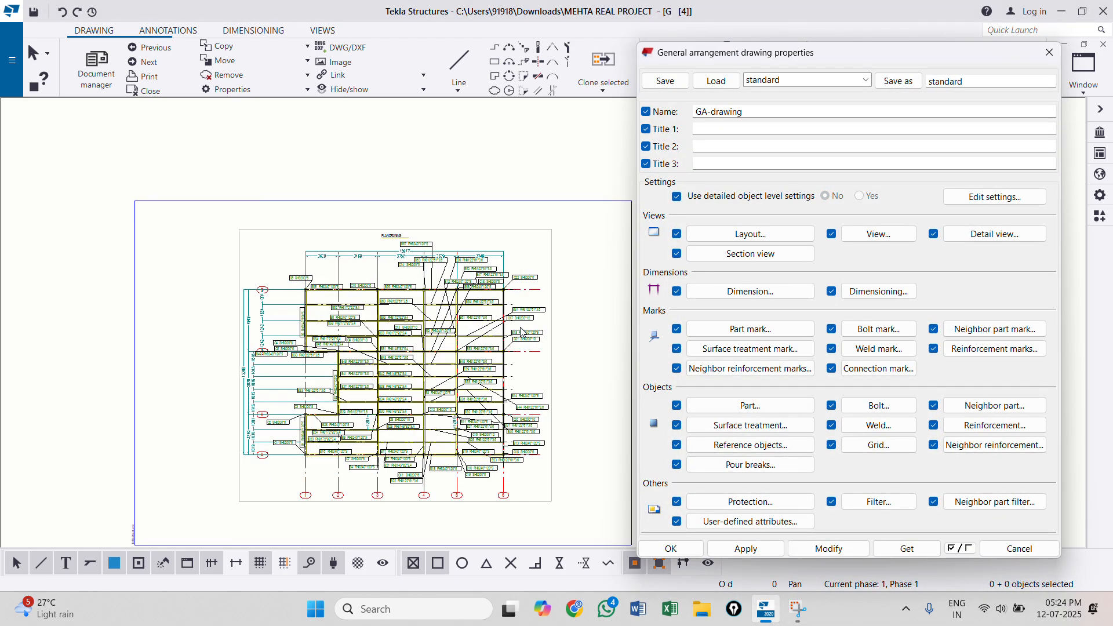
{"action": "scroll", "coordinate": [304, 255], "scroll_direction": "up", "scroll_amount": 3}
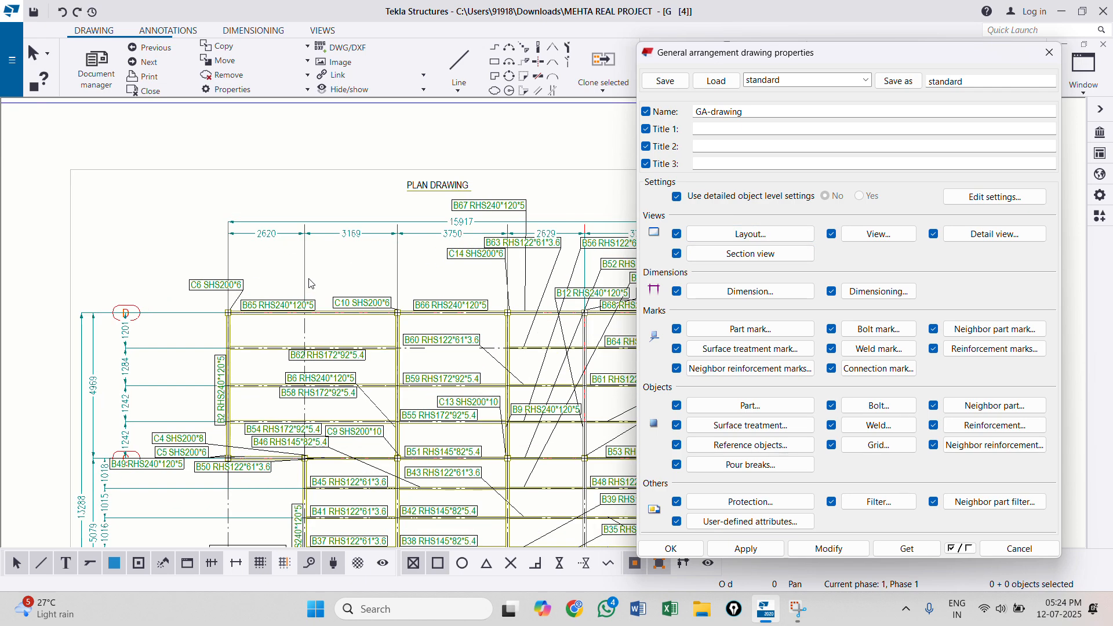
Step: In the drawing's dimension appearance settings, set the line color to black and the arrow shape to a slash tick
{"action": "left_click", "coordinate": [785, 288]}
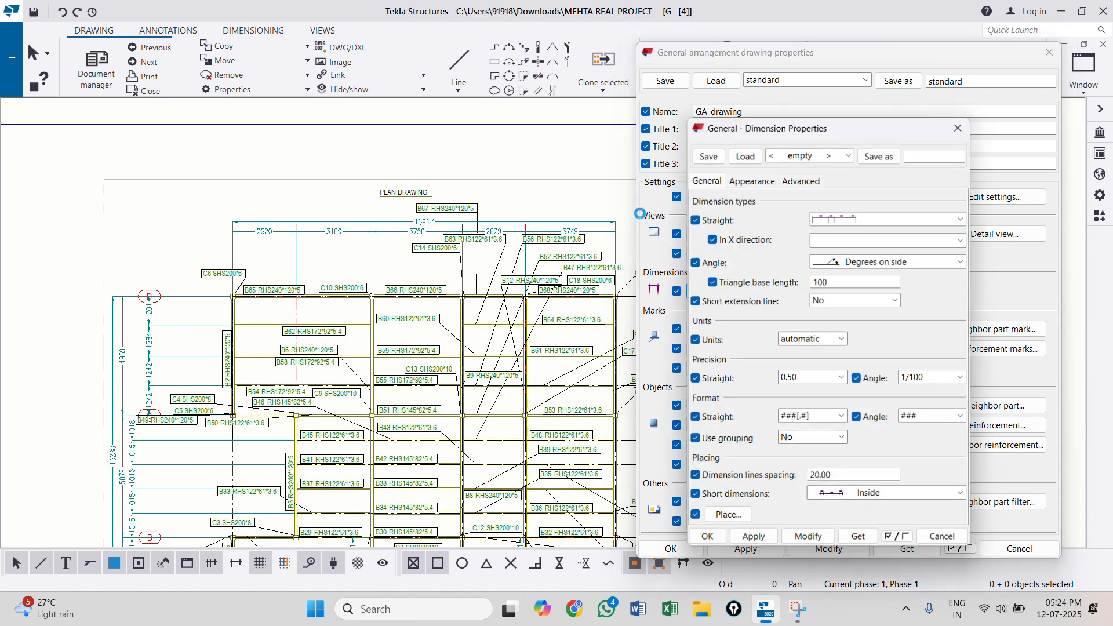
{"action": "left_click", "coordinate": [799, 181]}
{"action": "left_click", "coordinate": [768, 181]}
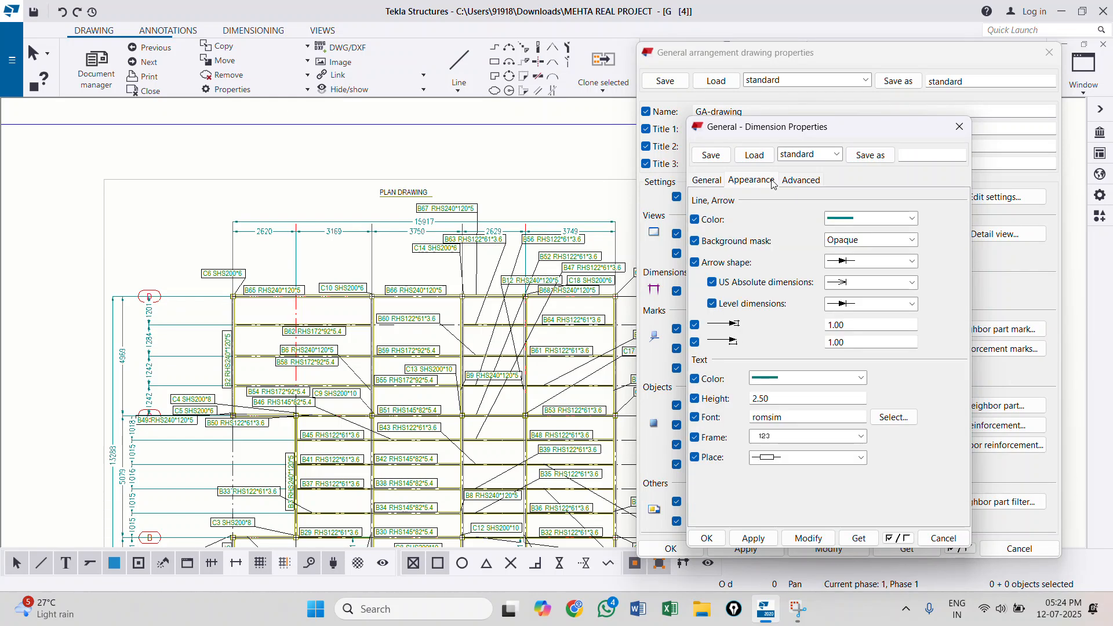
{"action": "left_click", "coordinate": [856, 221]}
{"action": "left_click", "coordinate": [863, 248]}
{"action": "left_click", "coordinate": [857, 260]}
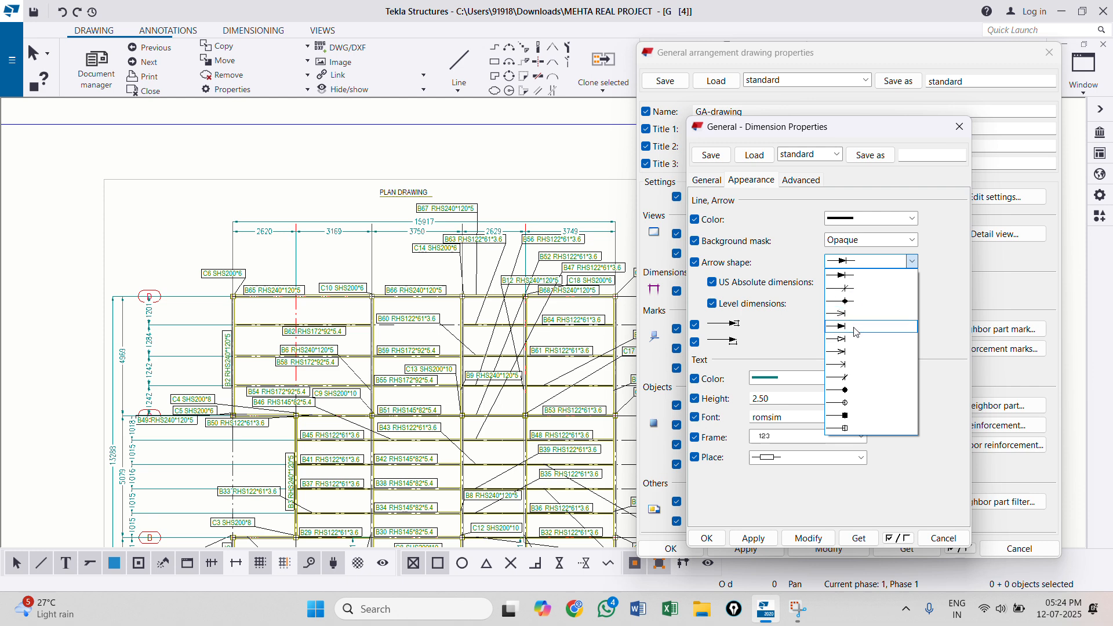
{"action": "left_click", "coordinate": [852, 292]}
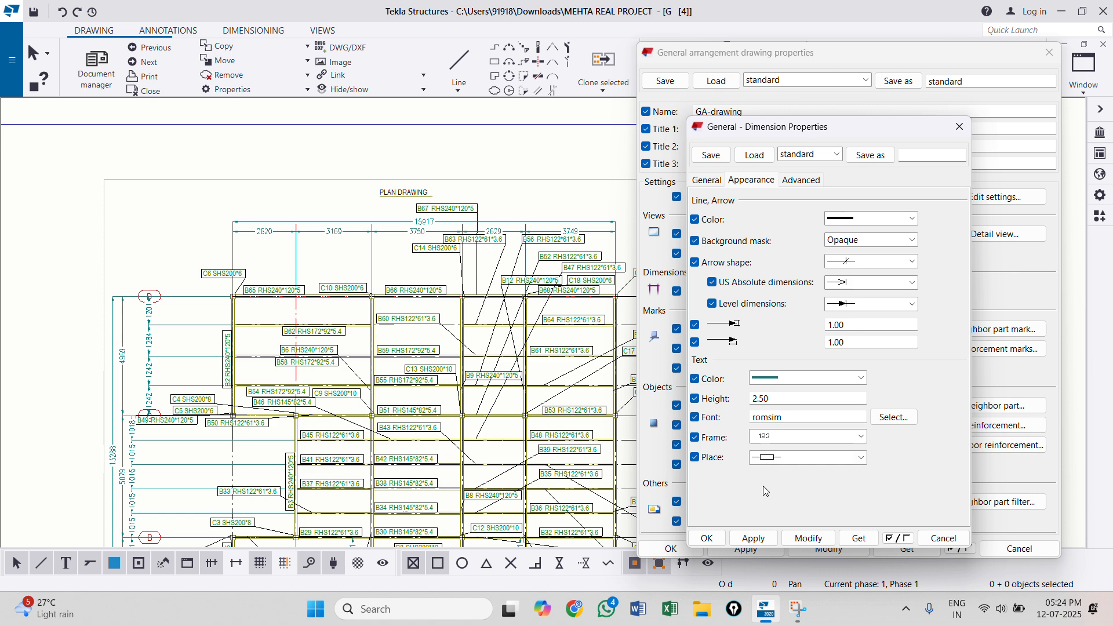
Step: Set the dimension text color to black and its height to 3
{"action": "left_click", "coordinate": [769, 377]}
{"action": "left_click", "coordinate": [800, 387]}
{"action": "double_click", "coordinate": [751, 401]}
{"action": "type", "text": "3"}
{"action": "left_click", "coordinate": [791, 417]}
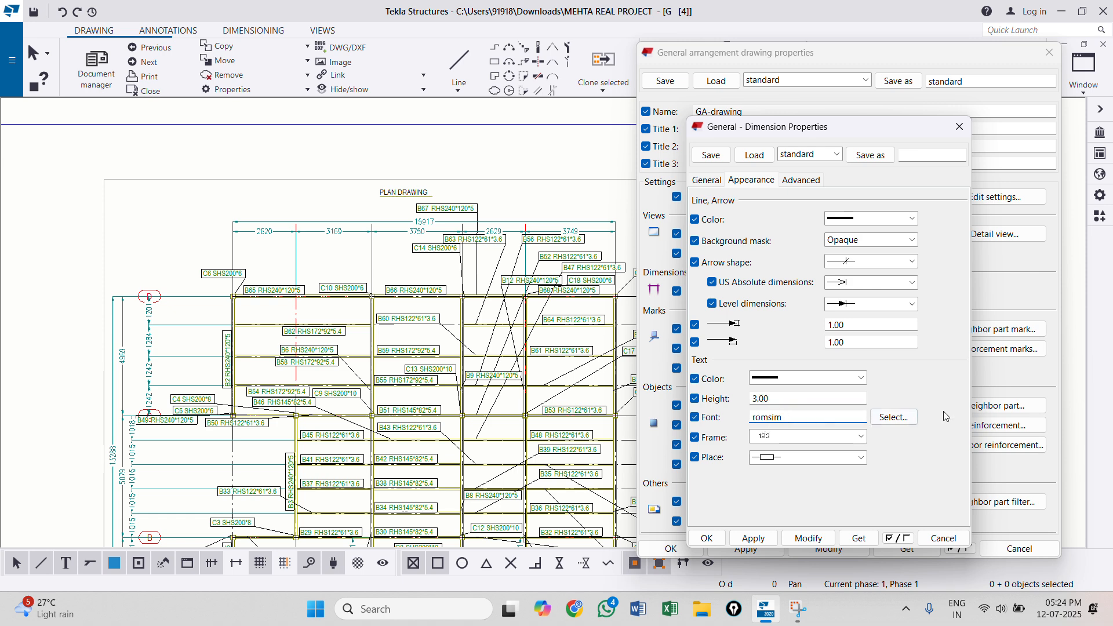
Step: Set the dimension text font to Arial Narrow, size 12, and apply the dimension properties to the drawing
{"action": "left_click", "coordinate": [893, 416]}
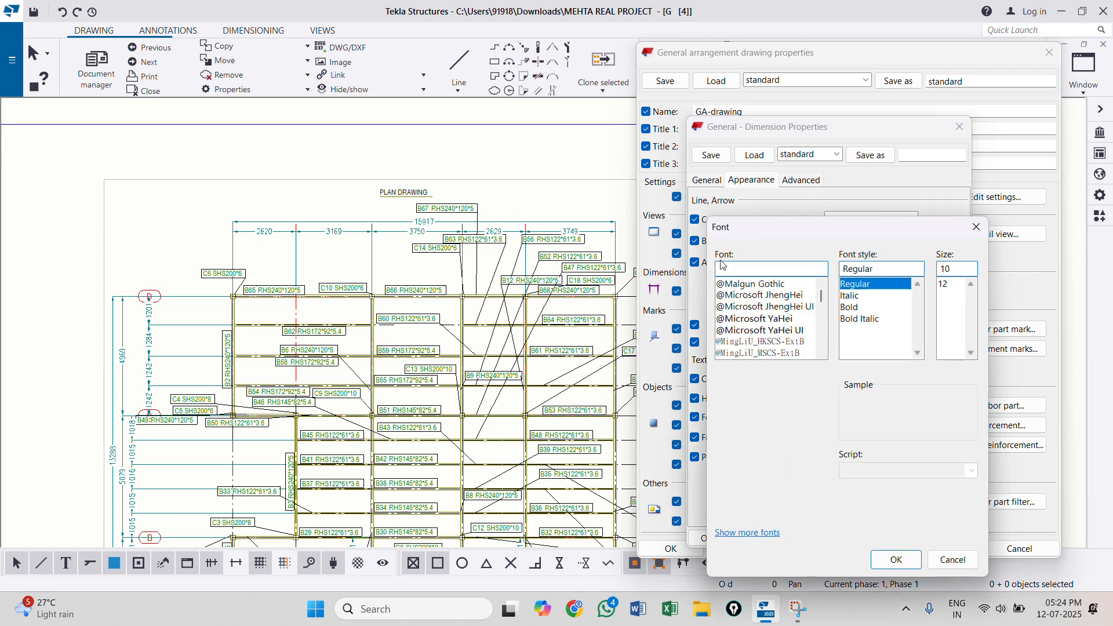
{"action": "type", "text": "ar"}
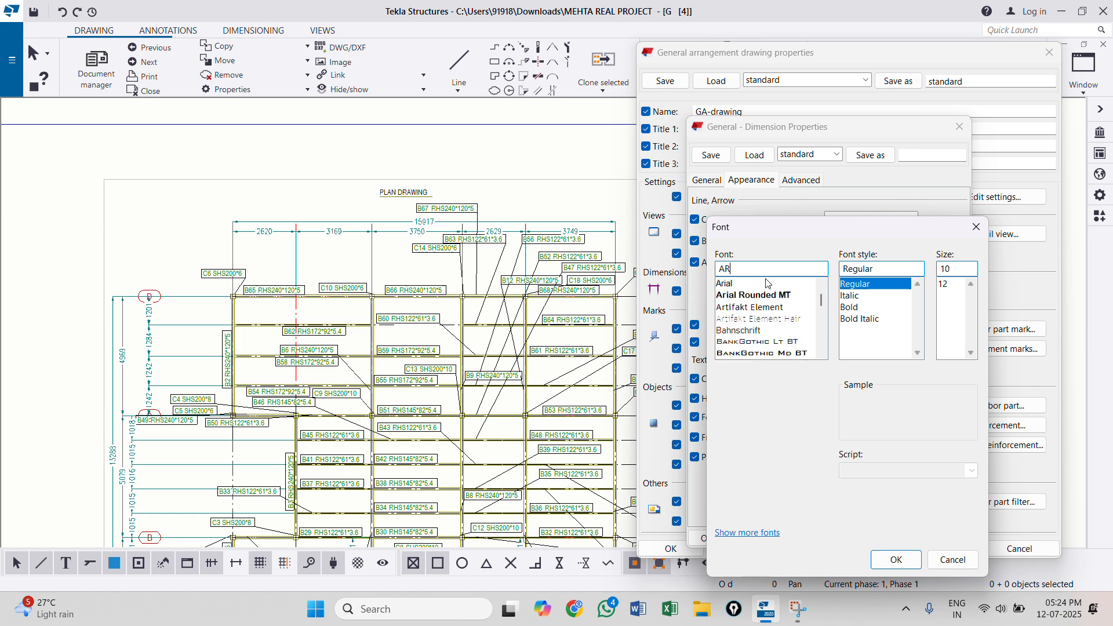
{"action": "left_click", "coordinate": [767, 283]}
{"action": "left_click", "coordinate": [942, 284]}
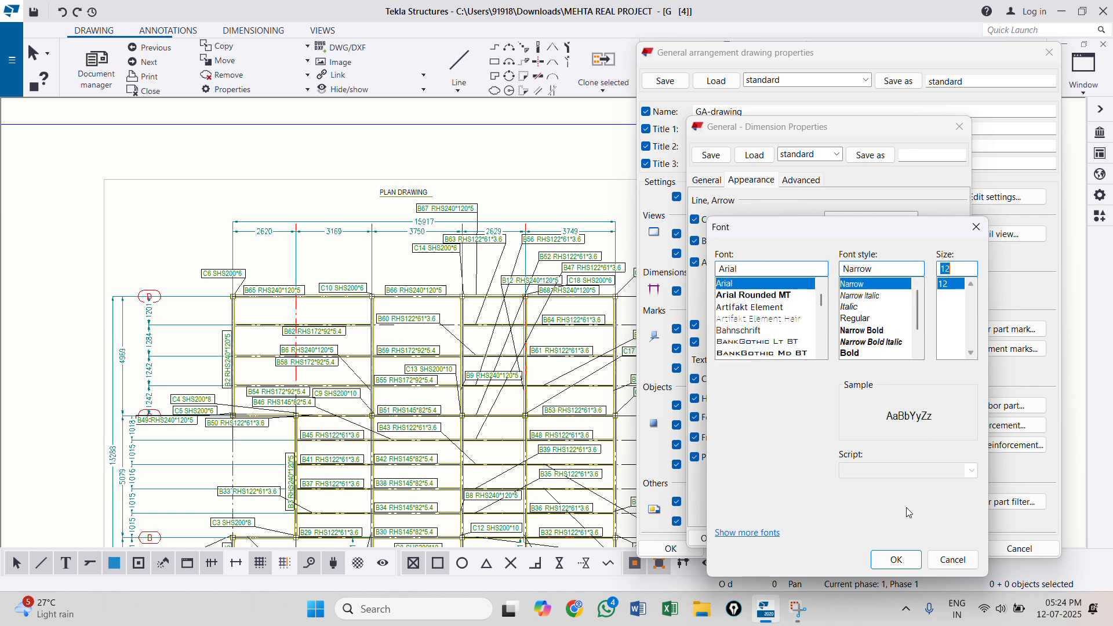
{"action": "left_click", "coordinate": [896, 561]}
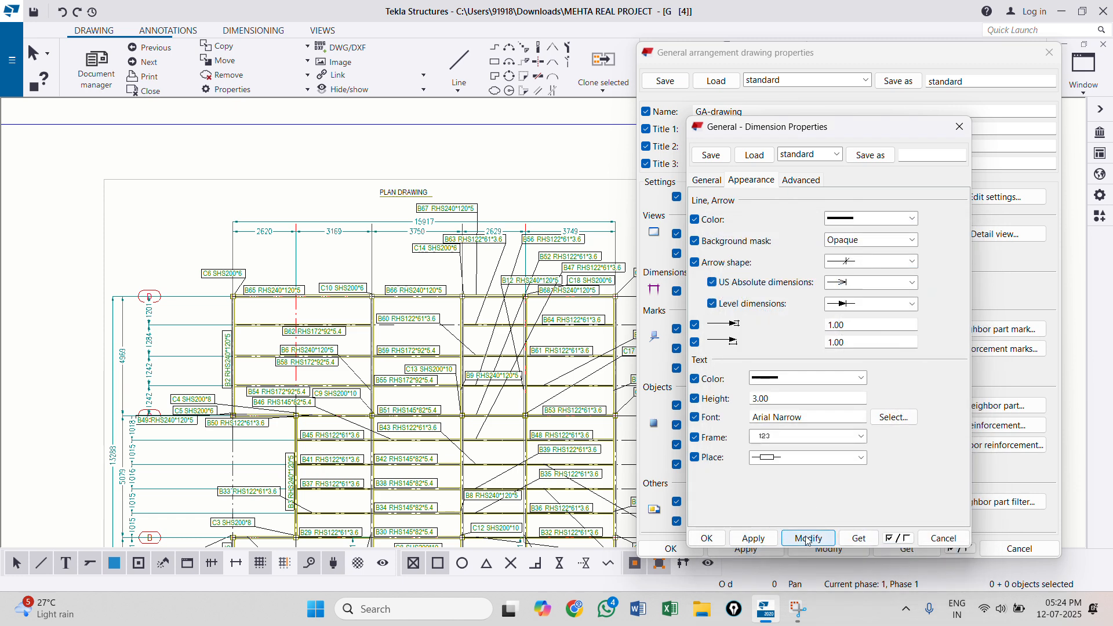
{"action": "left_click", "coordinate": [761, 540]}
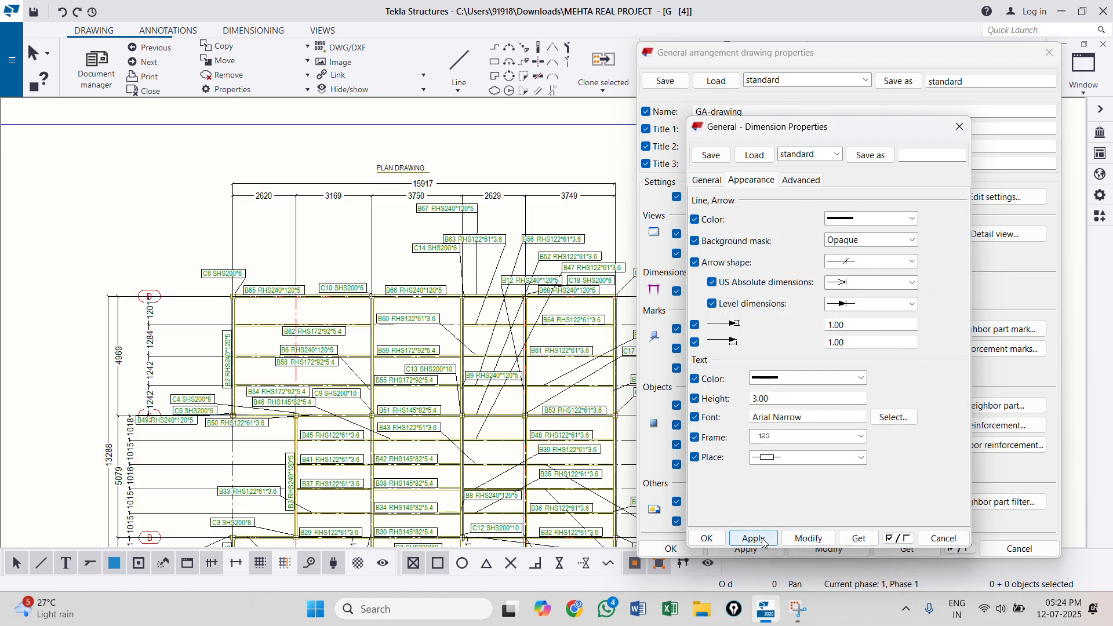
{"action": "left_click", "coordinate": [722, 540]}
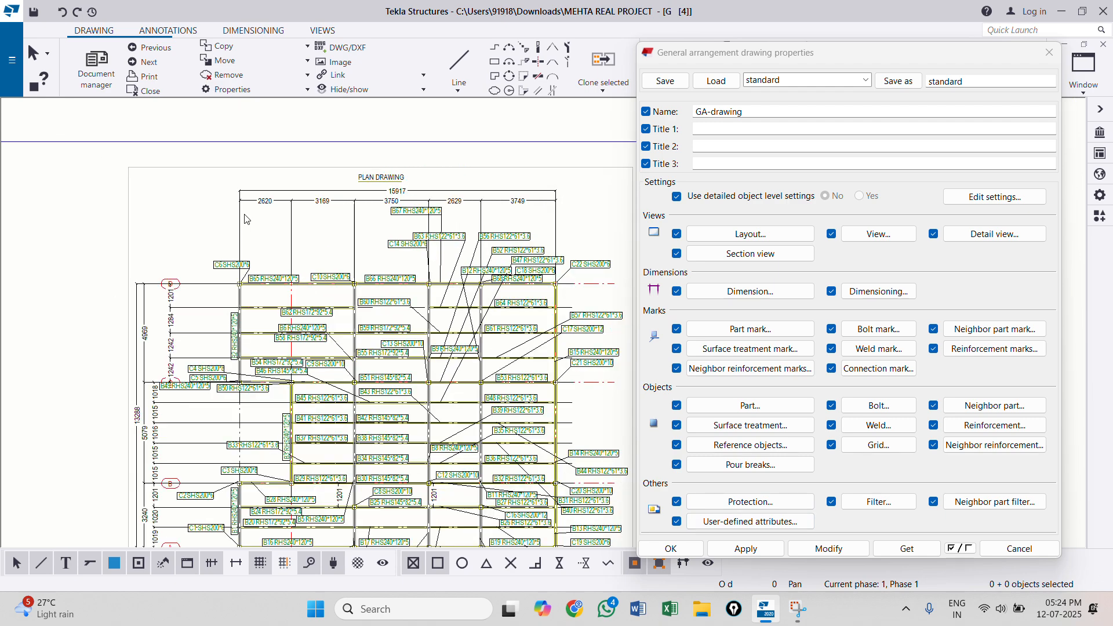
Step: In the drawing's part dimensioning settings, set the maximum leader line length to 15 for outside and inside dimensions and apply it
{"action": "scroll", "coordinate": [304, 229], "scroll_direction": "up", "scroll_amount": 1}
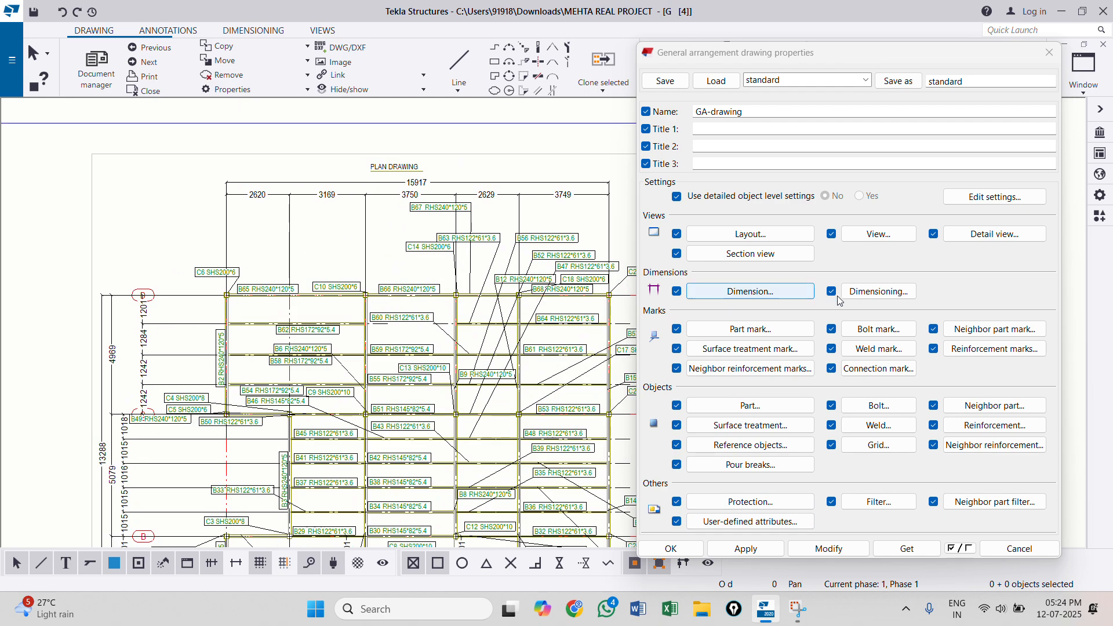
{"action": "left_click", "coordinate": [878, 291]}
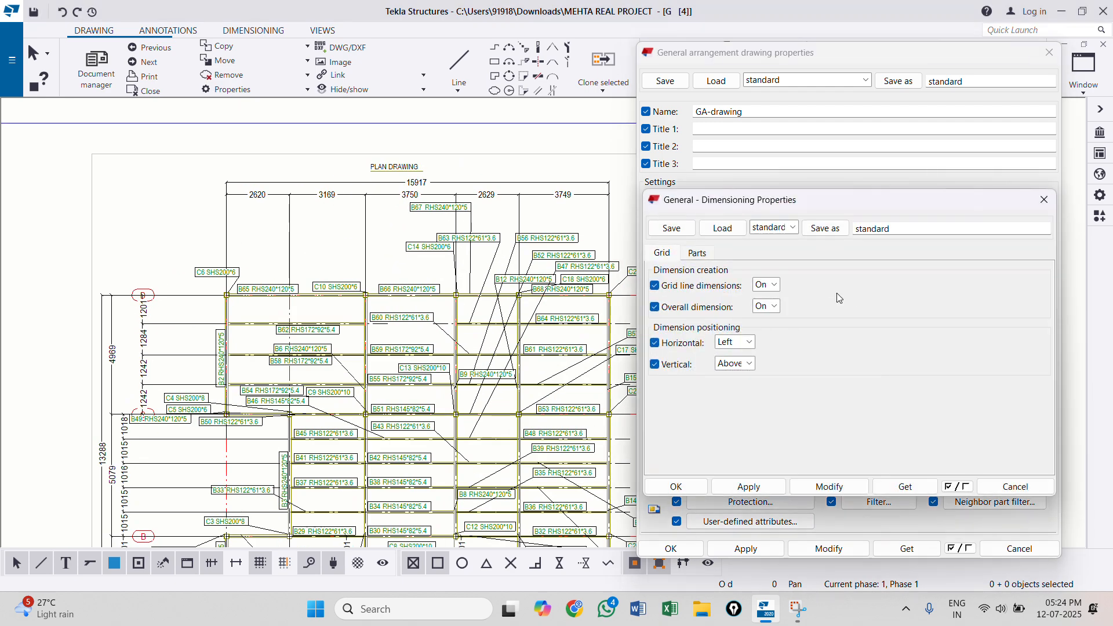
{"action": "left_click", "coordinate": [698, 253]}
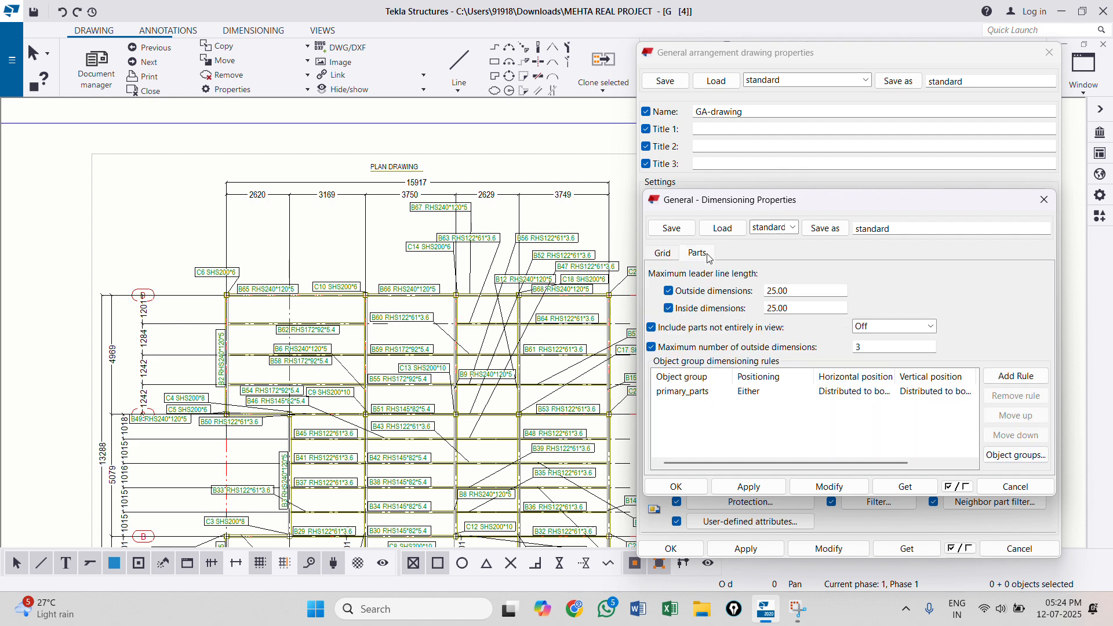
{"action": "left_click_drag", "start_coordinate": [794, 293], "coordinate": [760, 294]}
{"action": "type", "text": "20"}
{"action": "left_click_drag", "start_coordinate": [803, 309], "coordinate": [750, 312]}
{"action": "type", "text": "15"}
{"action": "type", "text": "1"}
{"action": "left_click", "coordinate": [827, 490]}
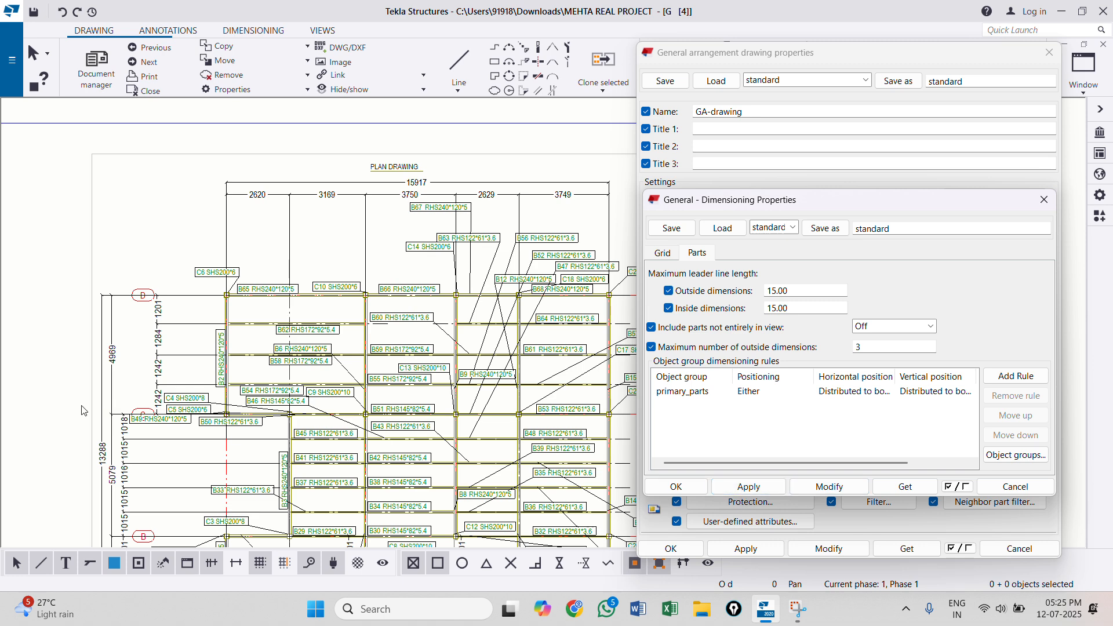
{"action": "scroll", "coordinate": [150, 378], "scroll_direction": "up", "scroll_amount": 1}
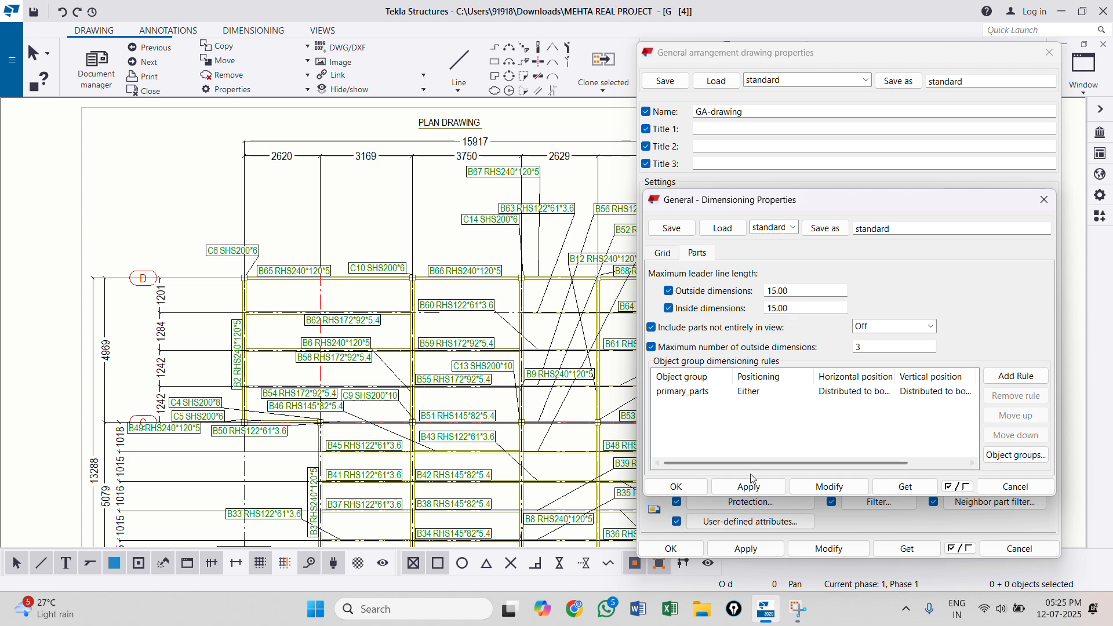
{"action": "left_click", "coordinate": [690, 489]}
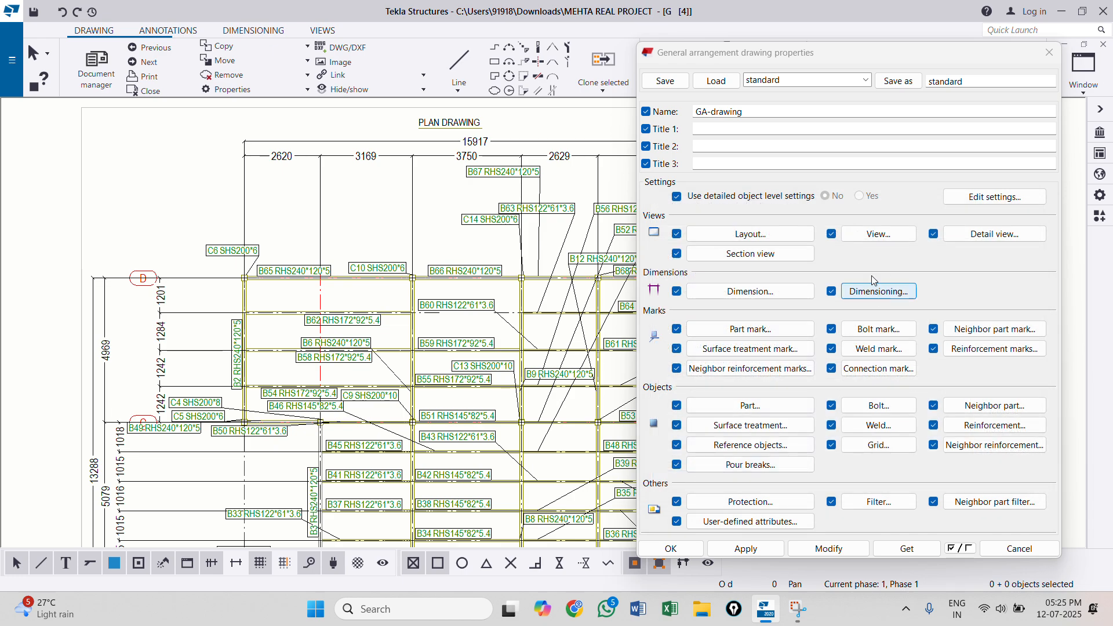
Step: Examine the dimension lines and extension lines beside grid lines A to D of the plan
{"action": "scroll", "coordinate": [297, 254], "scroll_direction": "down", "scroll_amount": 3}
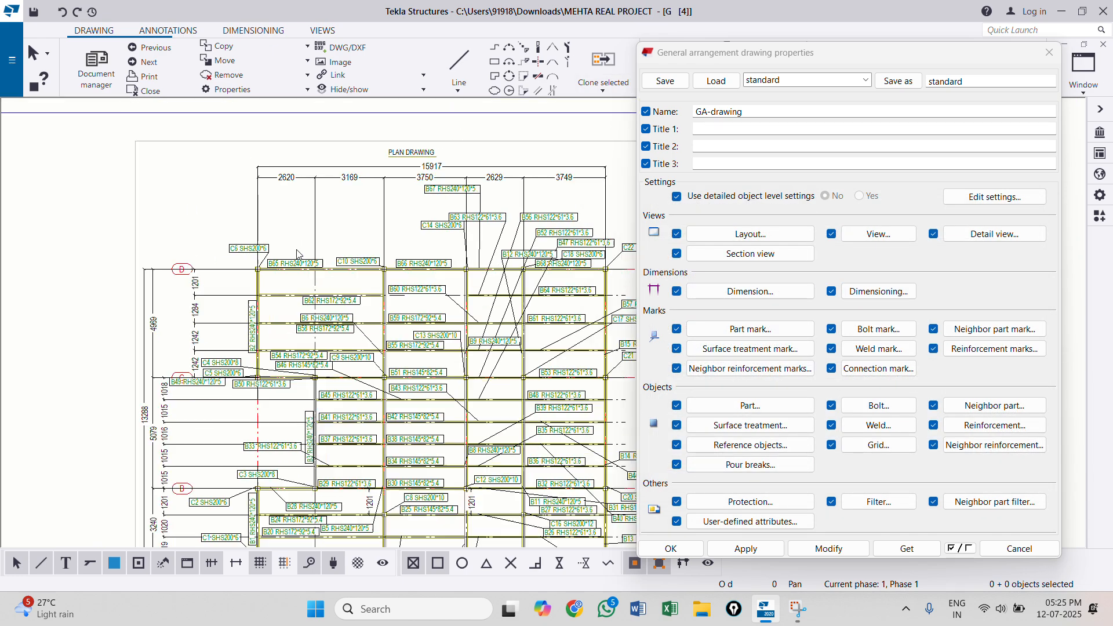
{"action": "scroll", "coordinate": [266, 278], "scroll_direction": "up", "scroll_amount": 1}
{"action": "scroll", "coordinate": [247, 280], "scroll_direction": "up", "scroll_amount": 2}
{"action": "scroll", "coordinate": [165, 460], "scroll_direction": "up", "scroll_amount": 1}
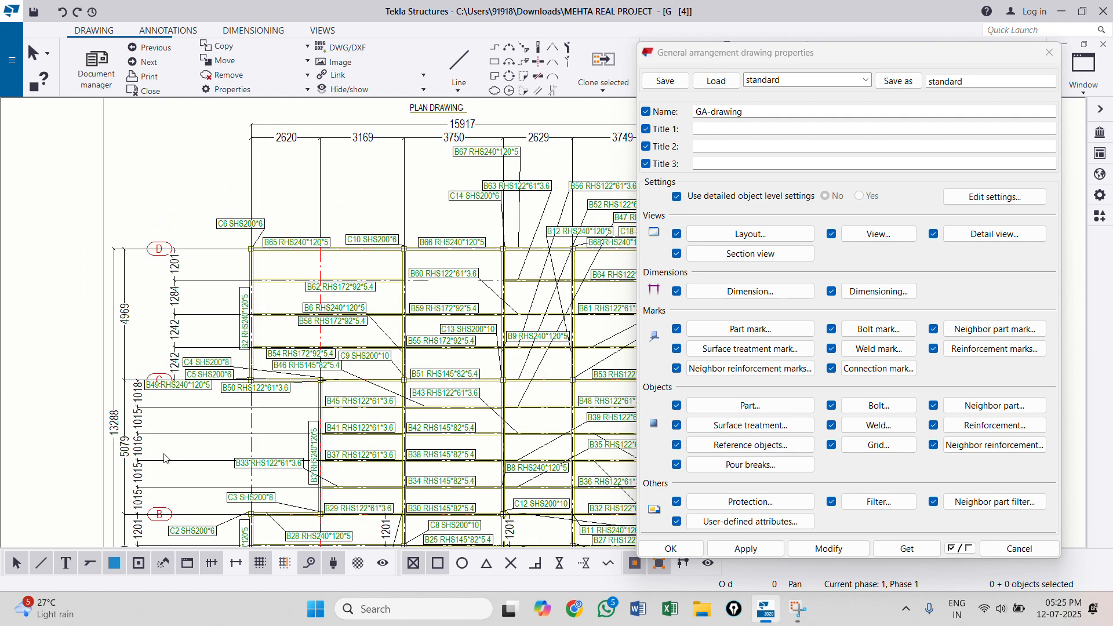
{"action": "scroll", "coordinate": [165, 459], "scroll_direction": "up", "scroll_amount": 3}
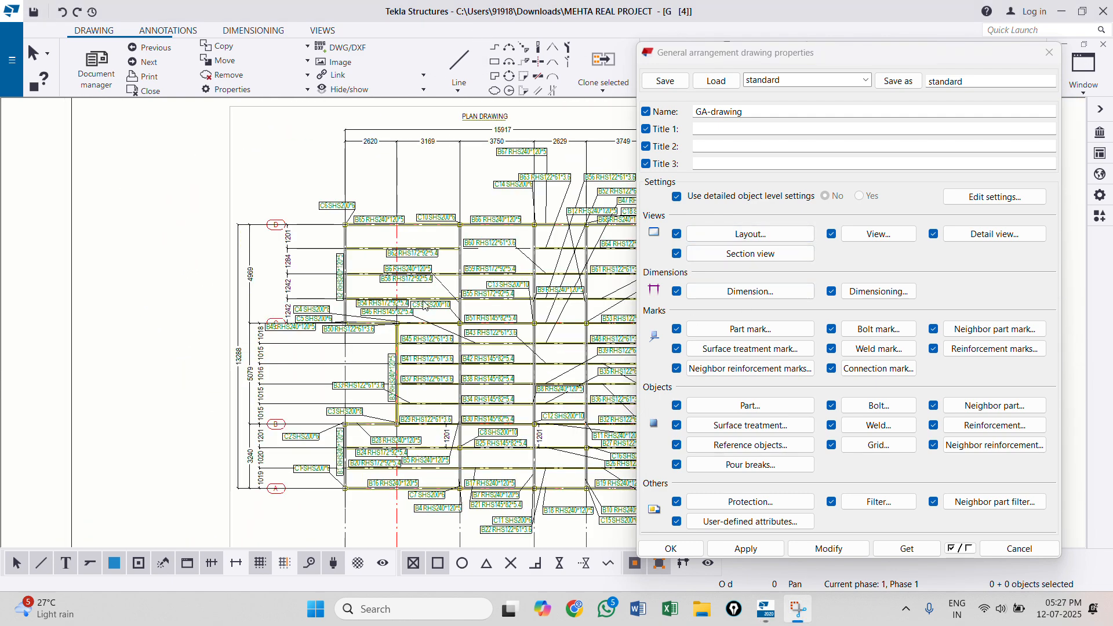
{"action": "scroll", "coordinate": [278, 272], "scroll_direction": "up", "scroll_amount": 4}
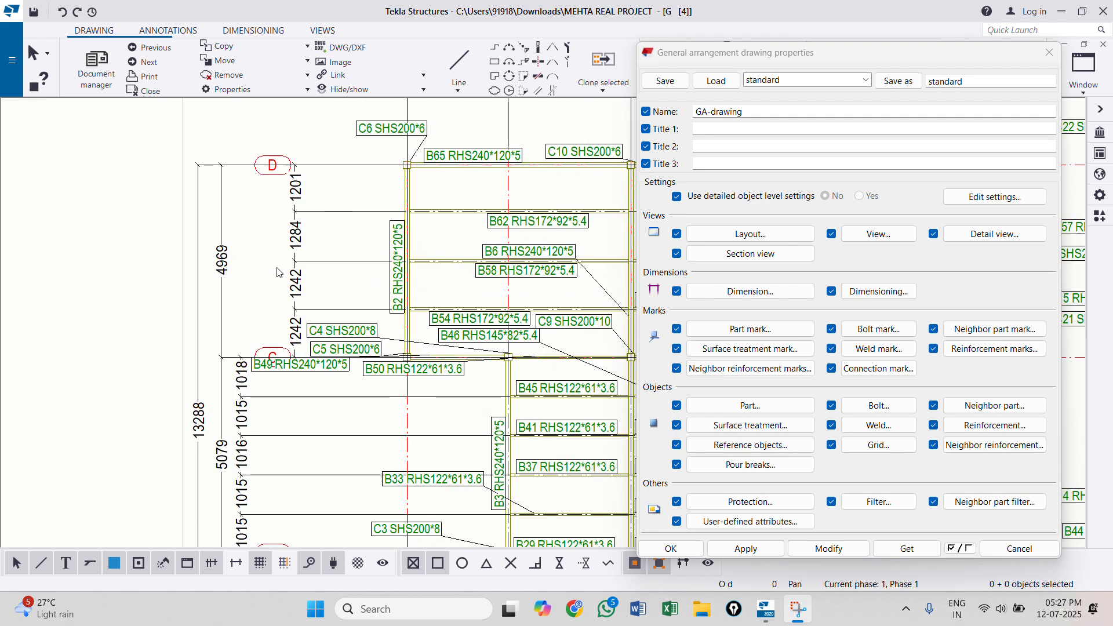
{"action": "scroll", "coordinate": [279, 273], "scroll_direction": "up", "scroll_amount": 2}
{"action": "scroll", "coordinate": [298, 340], "scroll_direction": "down", "scroll_amount": 2}
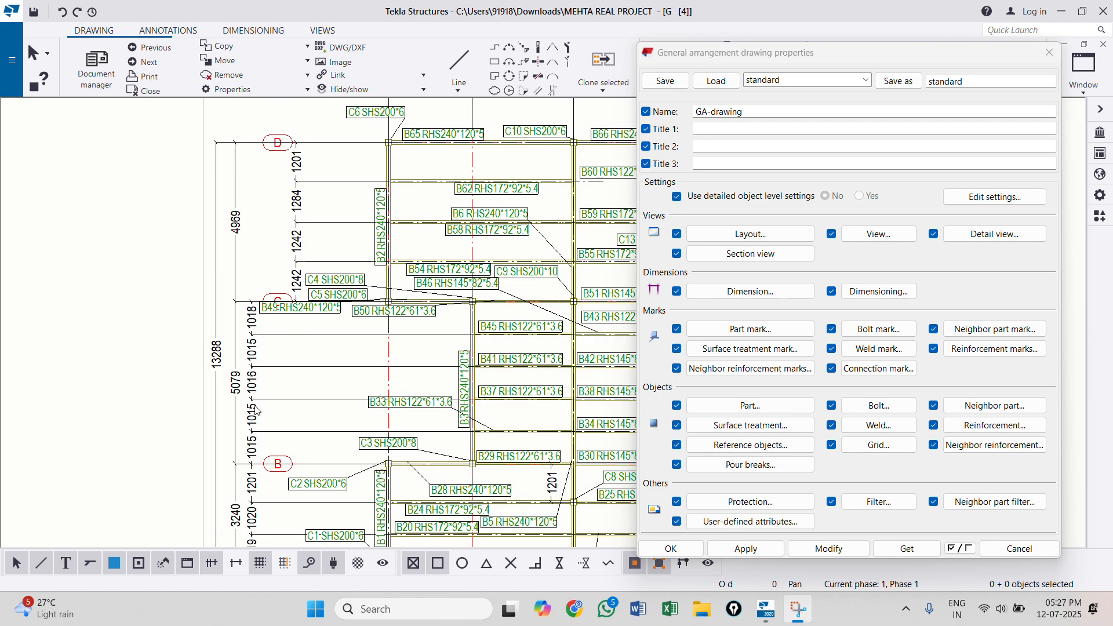
Step: Set the short extension line option of the drawing's dimensions to Yes and apply it to the plan
{"action": "left_click", "coordinate": [753, 291]}
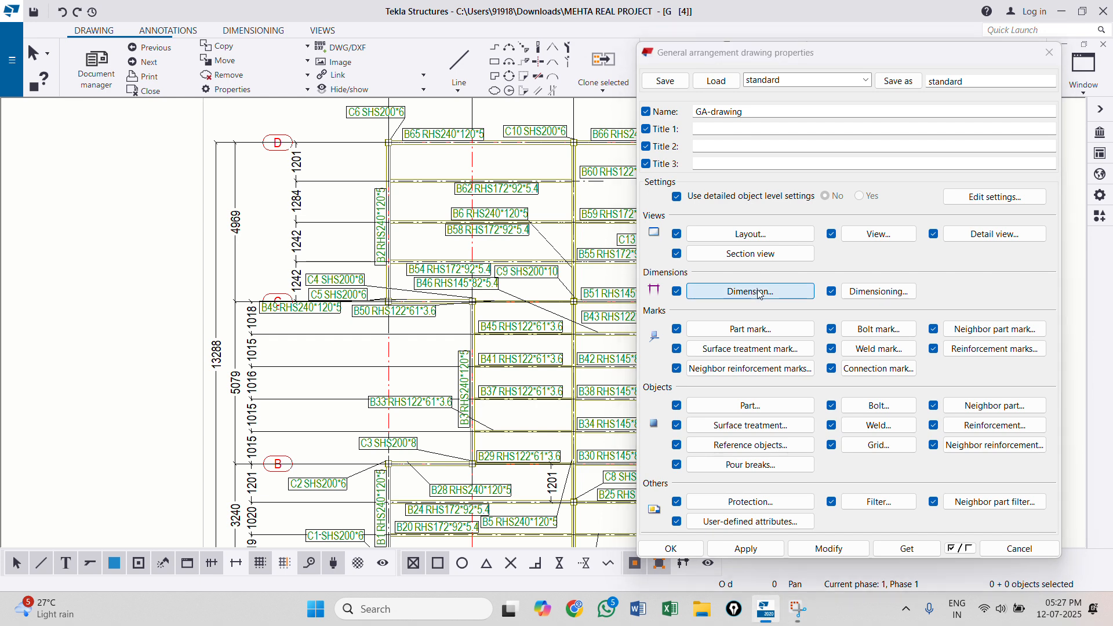
{"action": "left_click", "coordinate": [828, 306]}
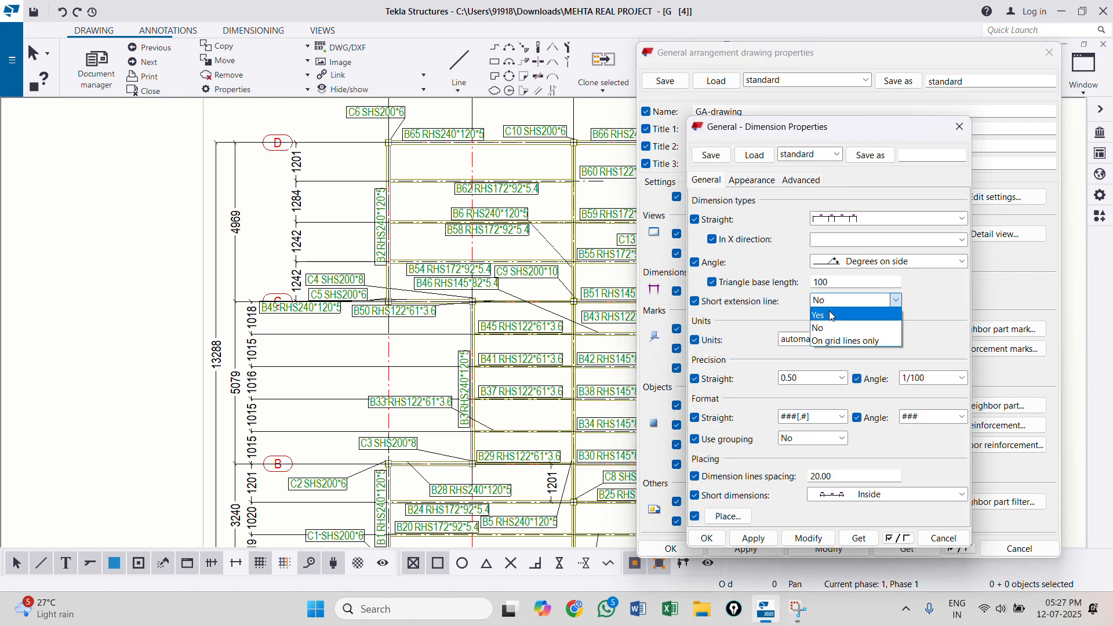
{"action": "left_click", "coordinate": [854, 320]}
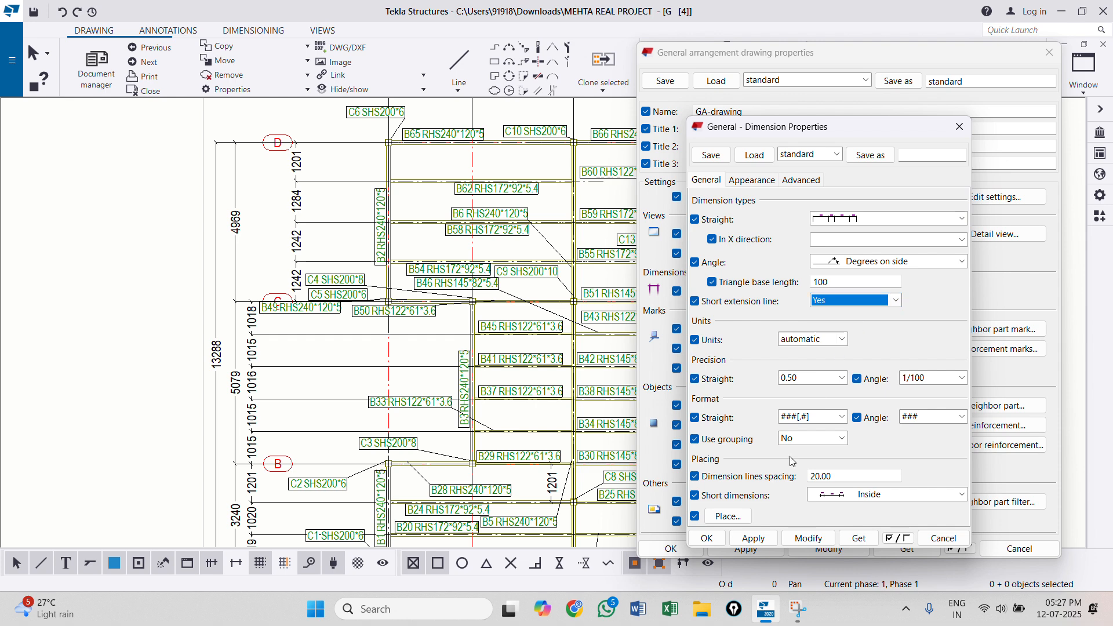
{"action": "left_click", "coordinate": [809, 538]}
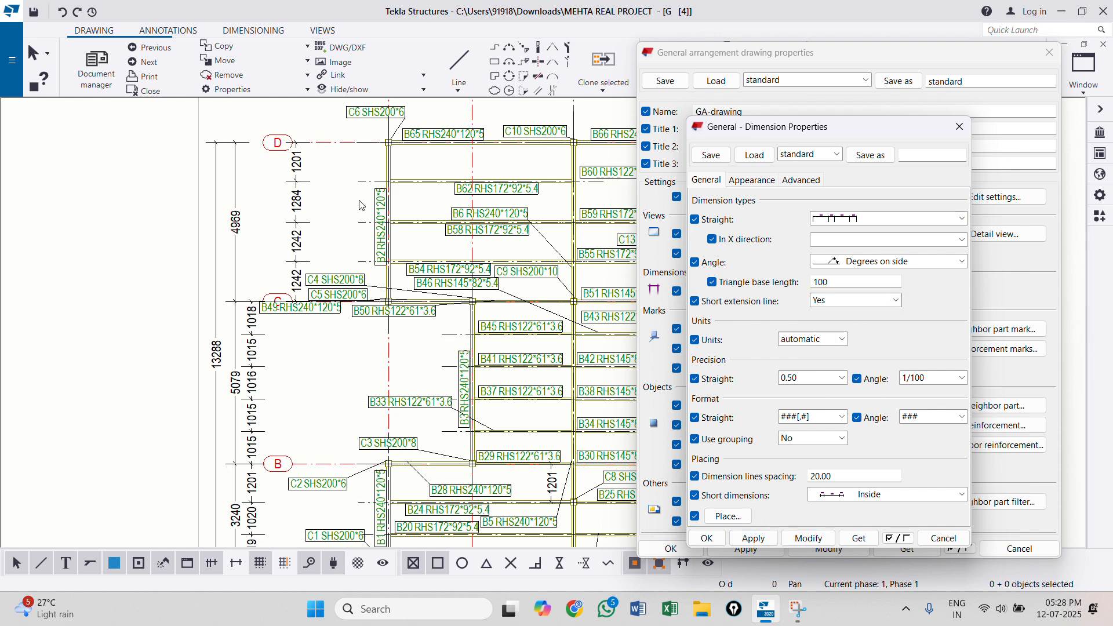
{"action": "scroll", "coordinate": [351, 221], "scroll_direction": "down", "scroll_amount": 1}
{"action": "scroll", "coordinate": [310, 331], "scroll_direction": "up", "scroll_amount": 1}
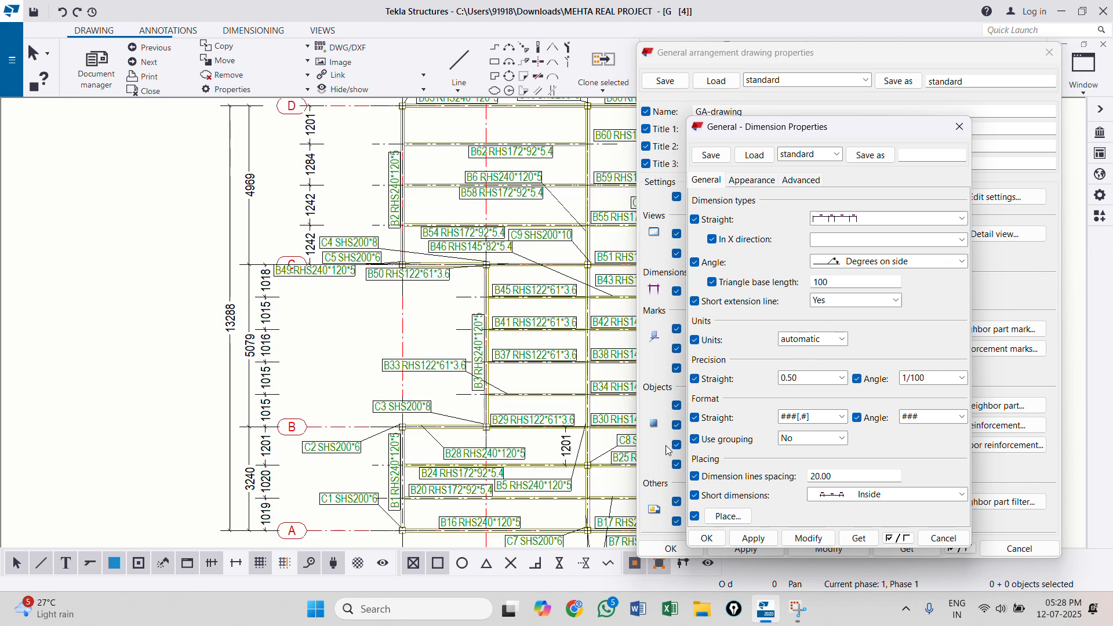
{"action": "left_click", "coordinate": [728, 516]}
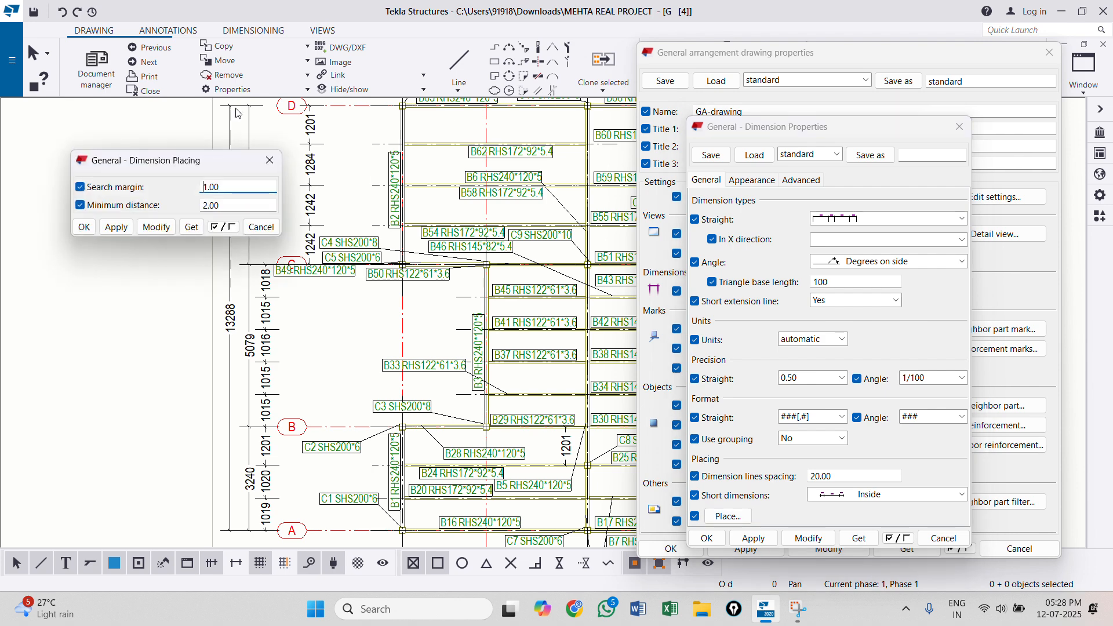
{"action": "left_click", "coordinate": [270, 161]}
{"action": "scroll", "coordinate": [347, 292], "scroll_direction": "down", "scroll_amount": 1}
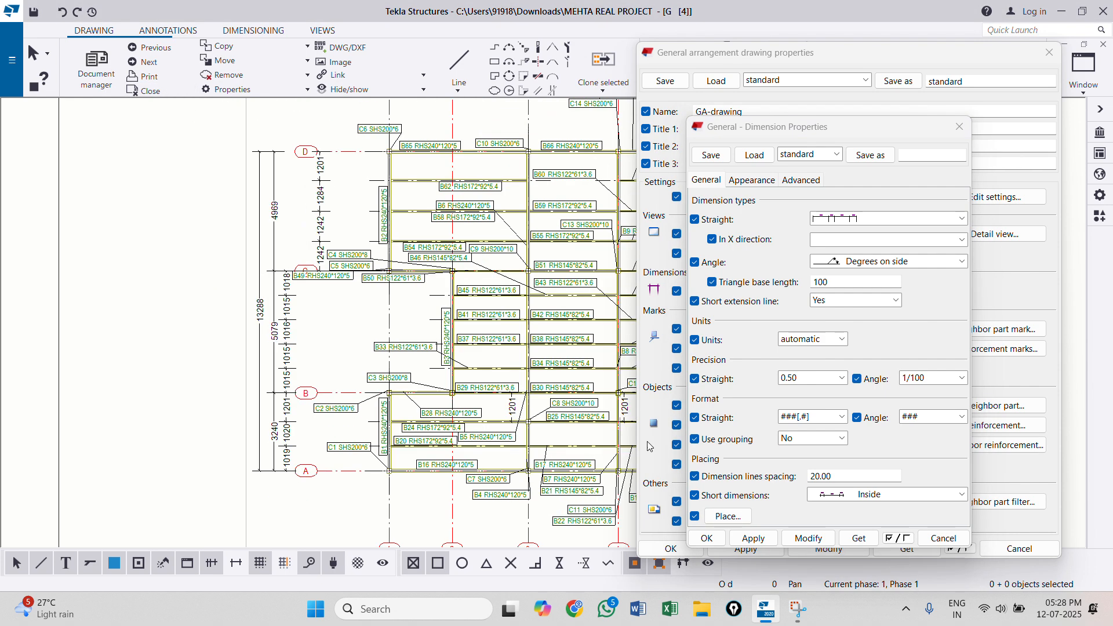
Step: Confirm the dimension properties and apply the general arrangement drawing properties to the plan
{"action": "left_click", "coordinate": [707, 538]}
{"action": "left_click", "coordinate": [811, 549]}
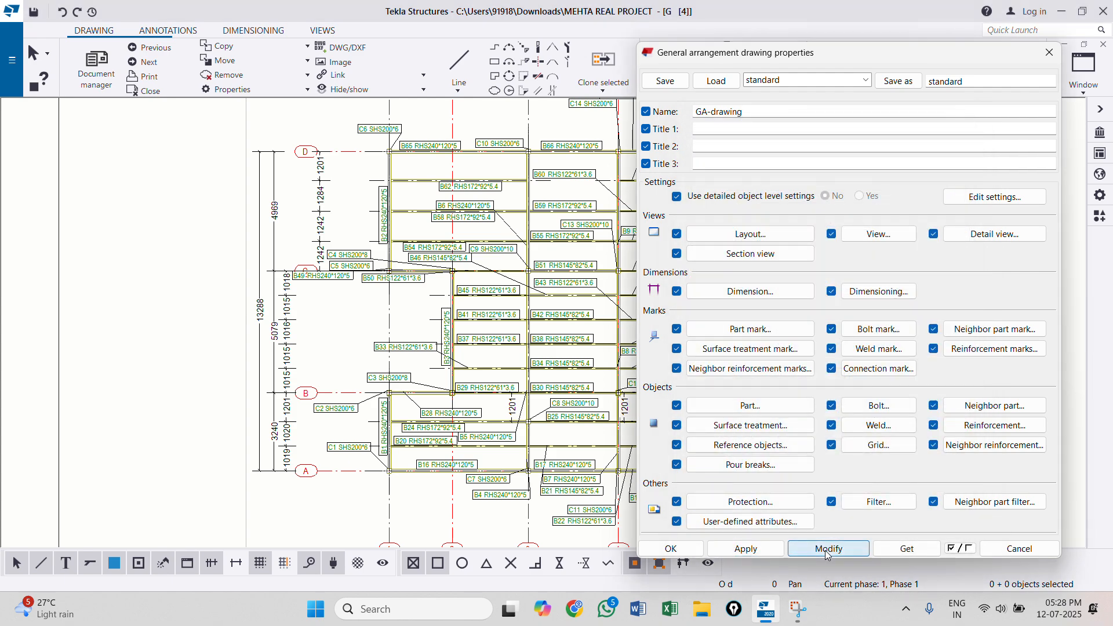
{"action": "scroll", "coordinate": [301, 381], "scroll_direction": "up", "scroll_amount": 4}
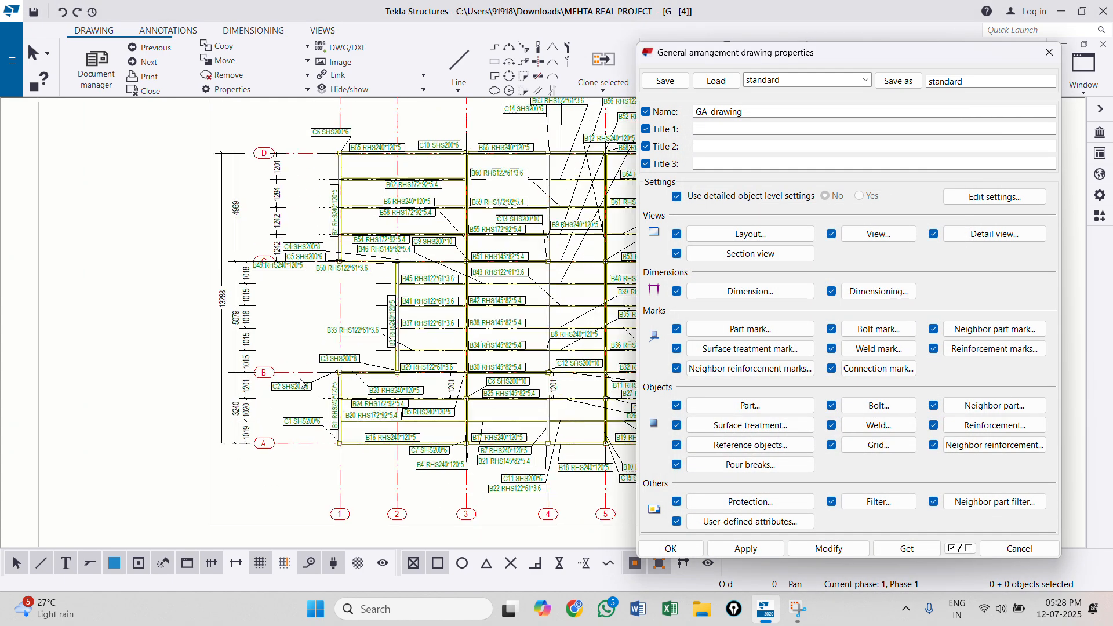
{"action": "middle_click_drag", "start_coordinate": [301, 381], "coordinate": [287, 460]}
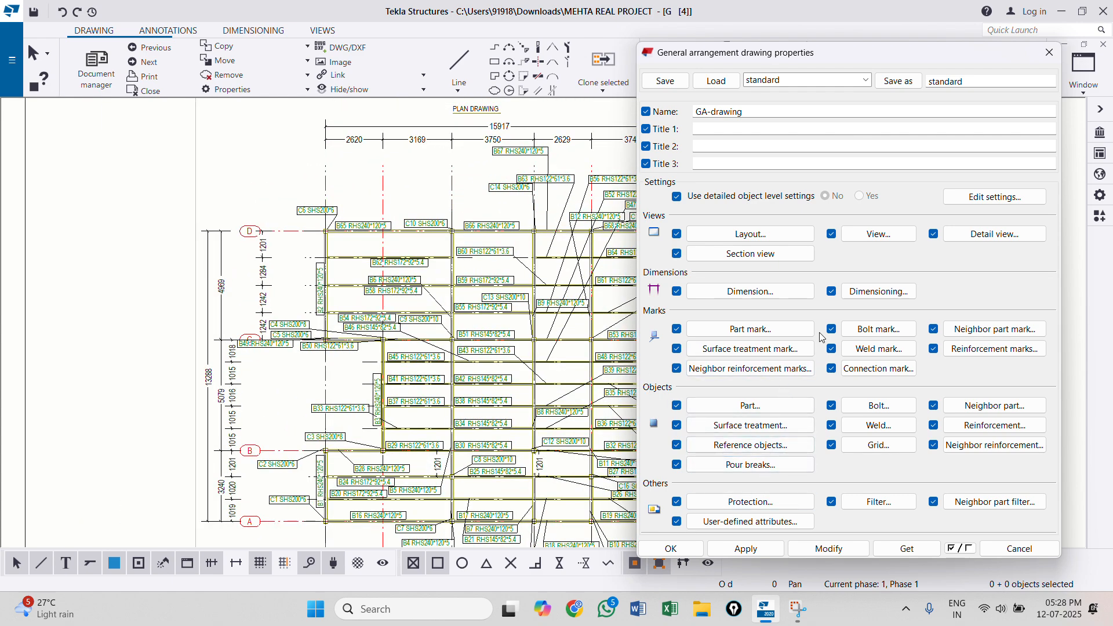
Step: Open the drawing's grid properties and set the grid line type to CENTER
{"action": "left_click", "coordinate": [890, 444]}
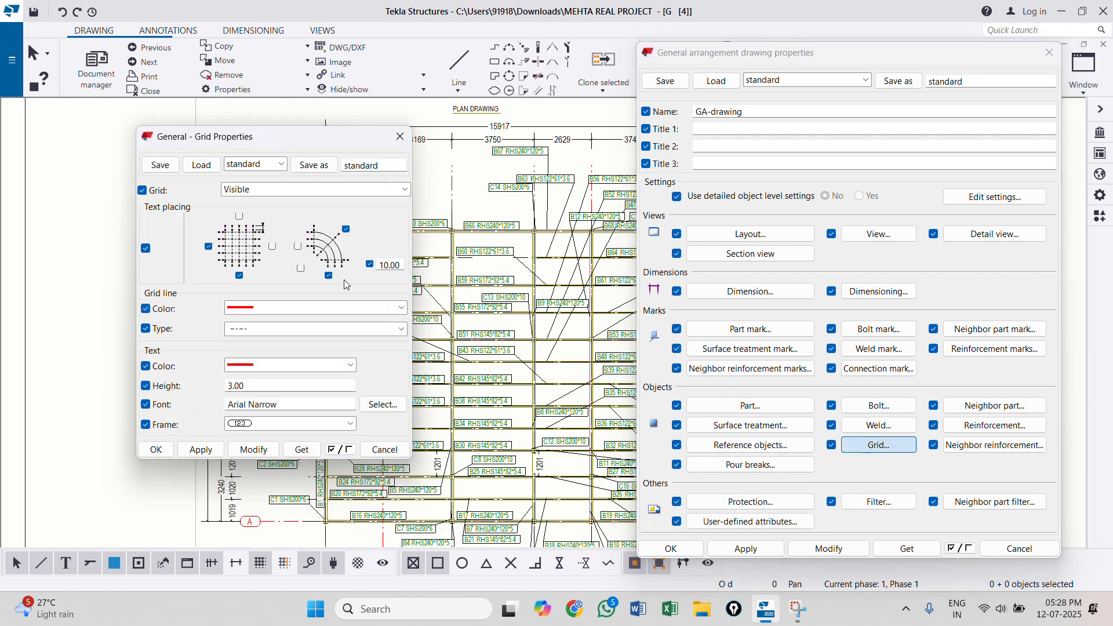
{"action": "left_click", "coordinate": [263, 303]}
{"action": "left_click", "coordinate": [267, 309]}
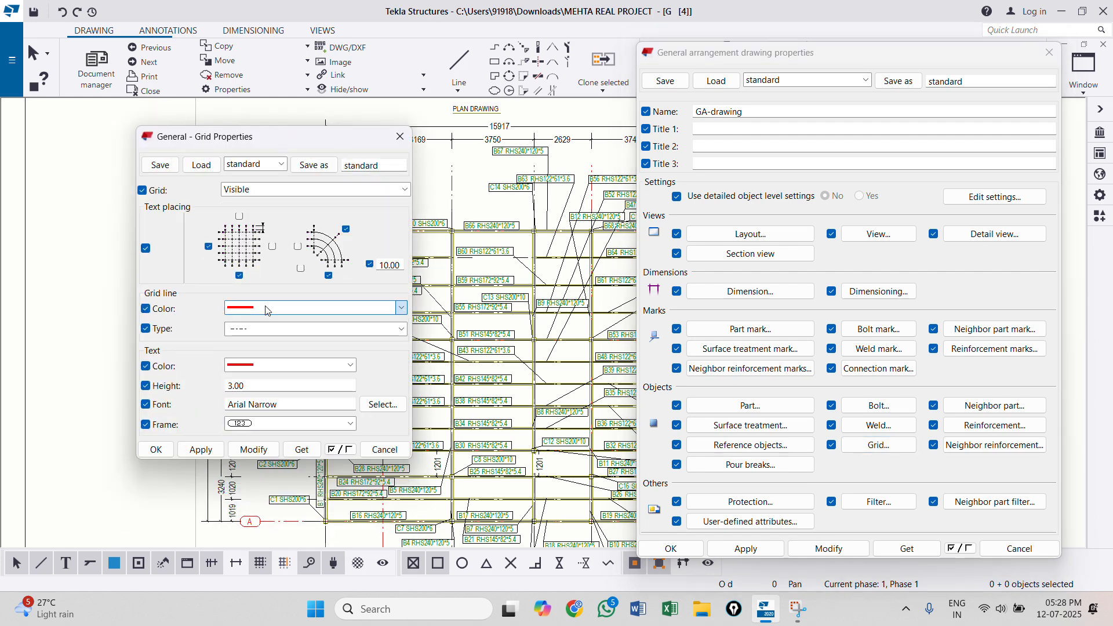
{"action": "left_click", "coordinate": [285, 329]}
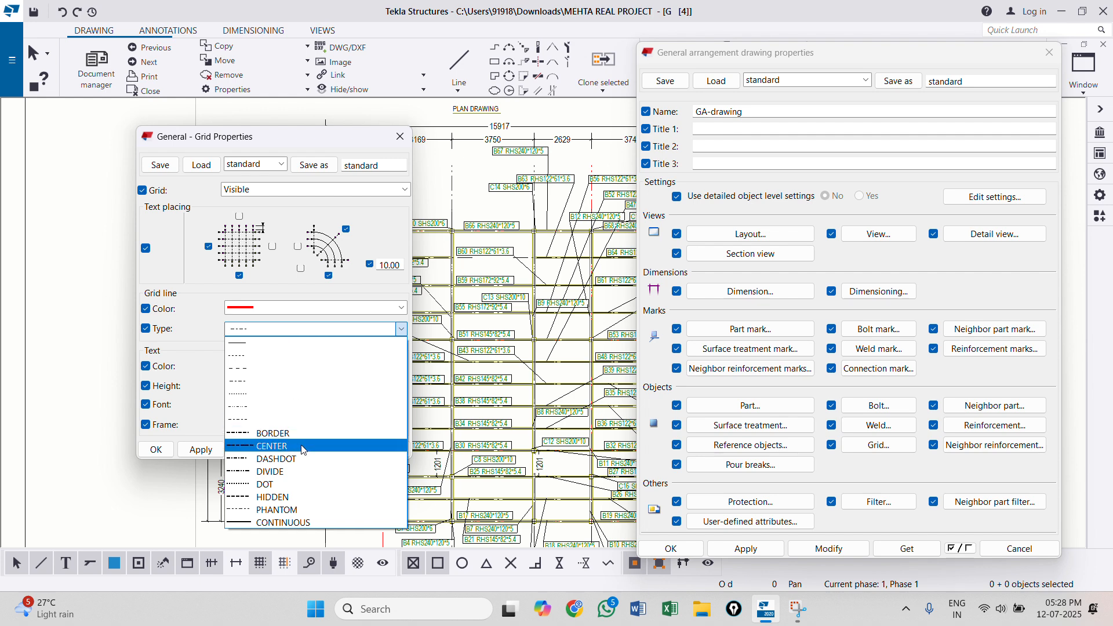
{"action": "left_click", "coordinate": [273, 378]}
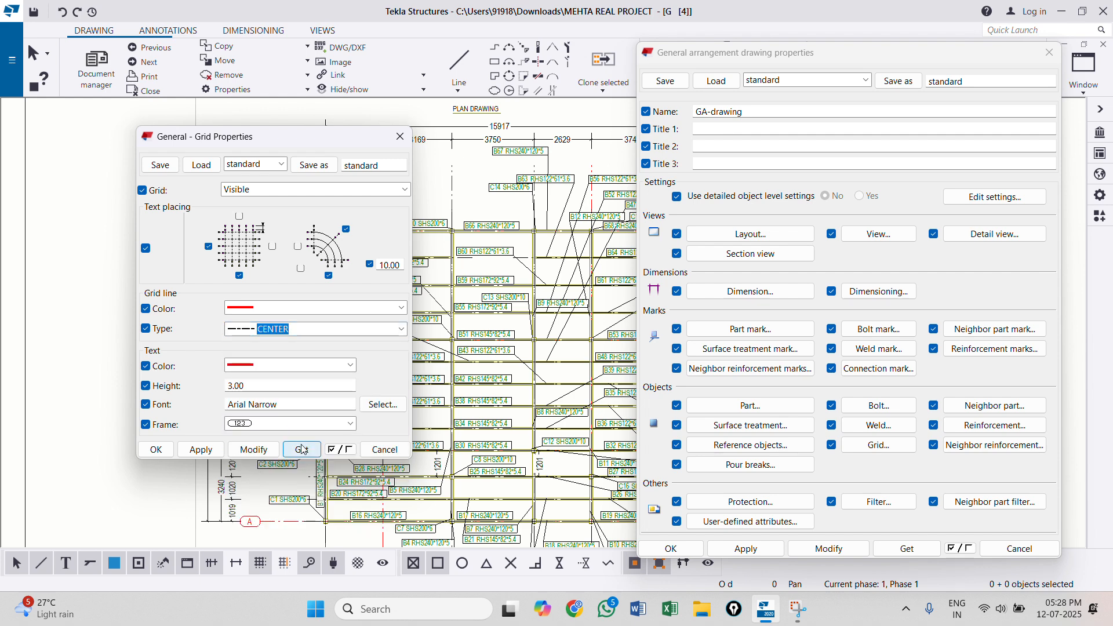
Step: Set the grid label text height to 5
{"action": "left_click", "coordinate": [277, 373]}
{"action": "left_click", "coordinate": [268, 385]}
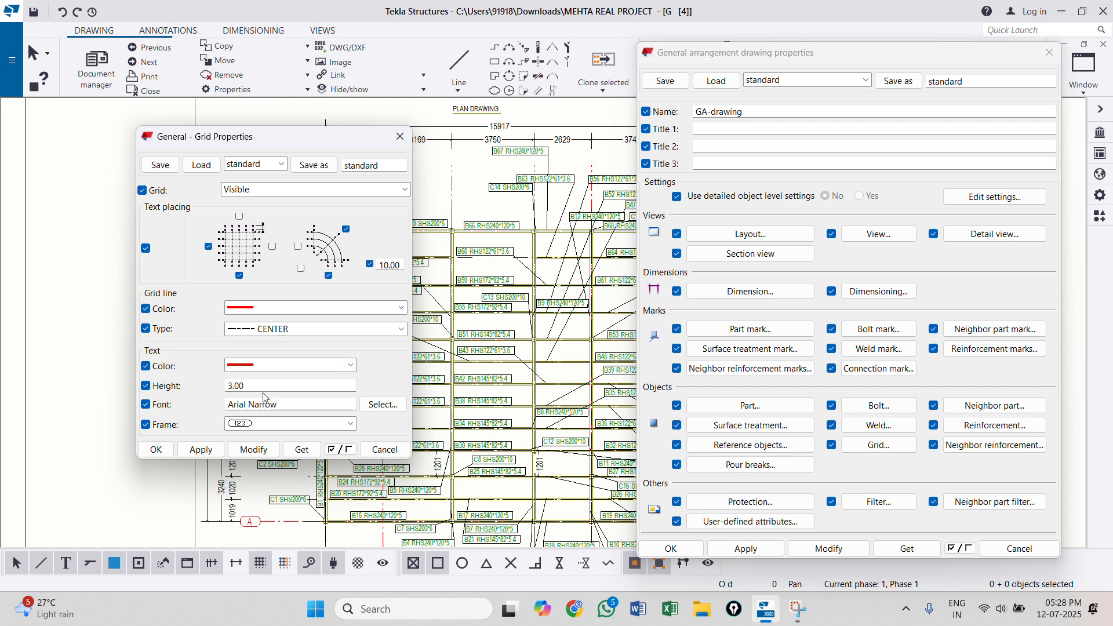
{"action": "left_click_drag", "start_coordinate": [247, 384], "coordinate": [213, 388]}
{"action": "type", "text": "5"}
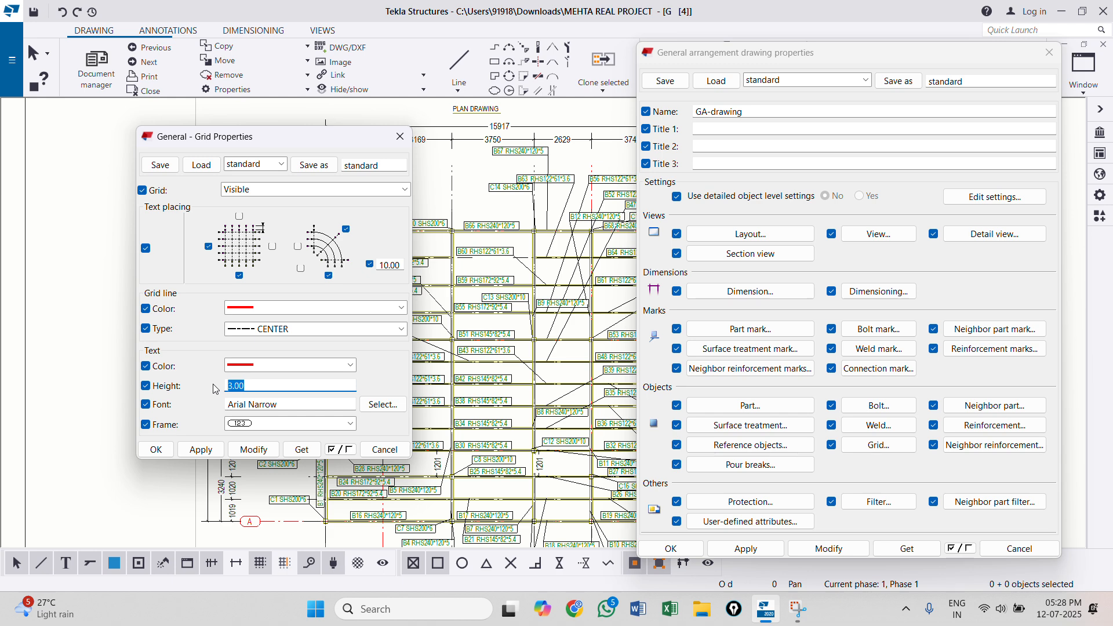
Step: Try the grid labels without a frame and with a rectangular frame, and restore the rounded frame
{"action": "left_click", "coordinate": [266, 427]}
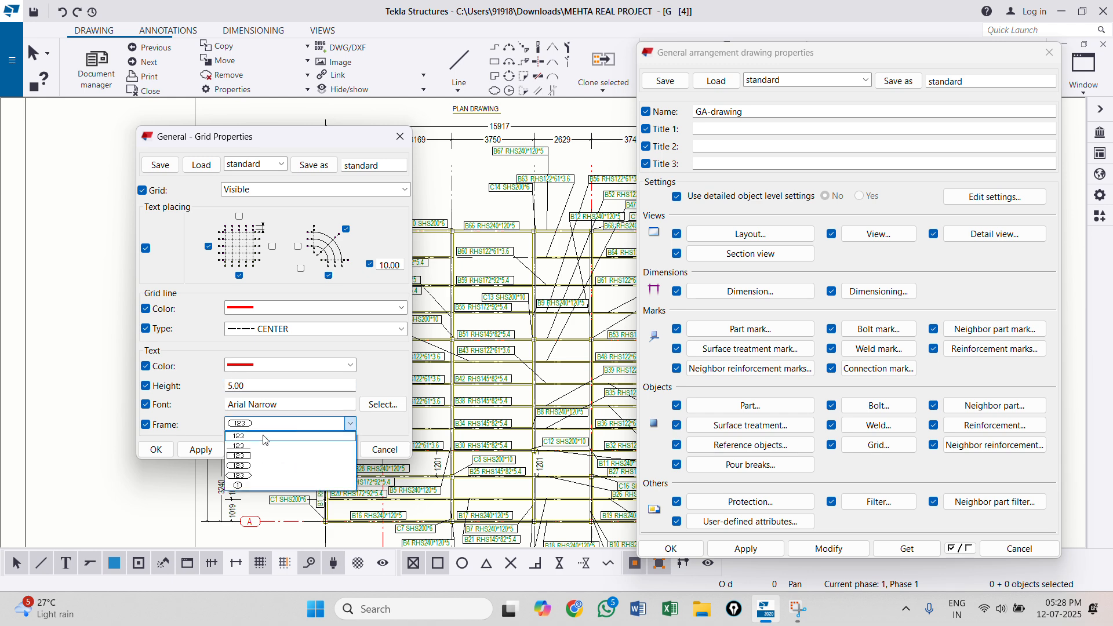
{"action": "left_click", "coordinate": [265, 440]}
{"action": "left_click", "coordinate": [259, 424]}
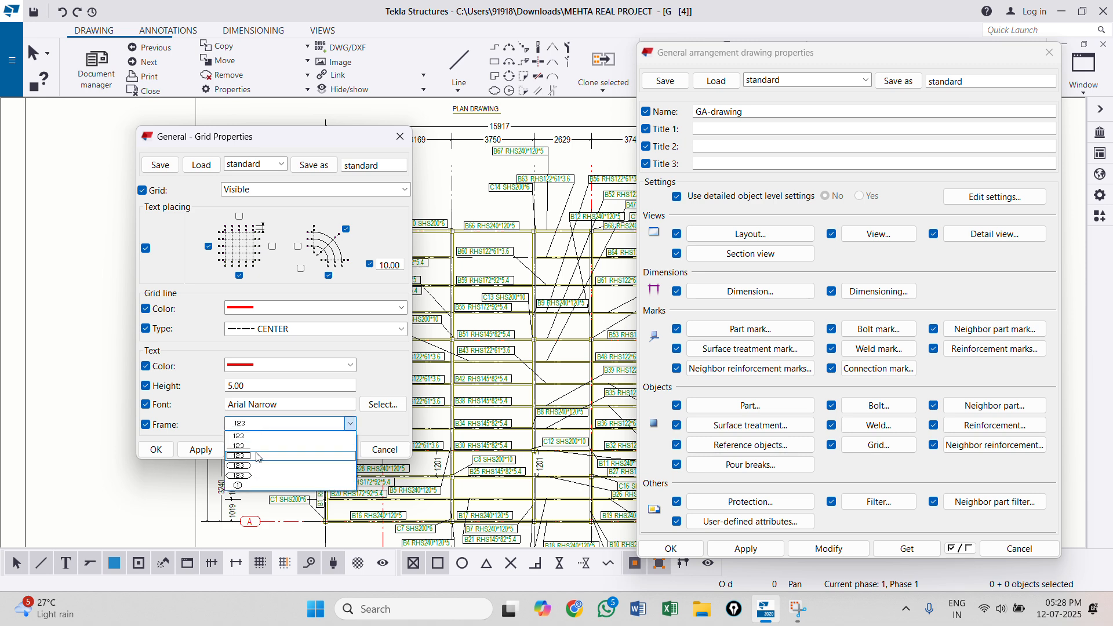
{"action": "left_click", "coordinate": [258, 456]}
{"action": "left_click", "coordinate": [257, 425]}
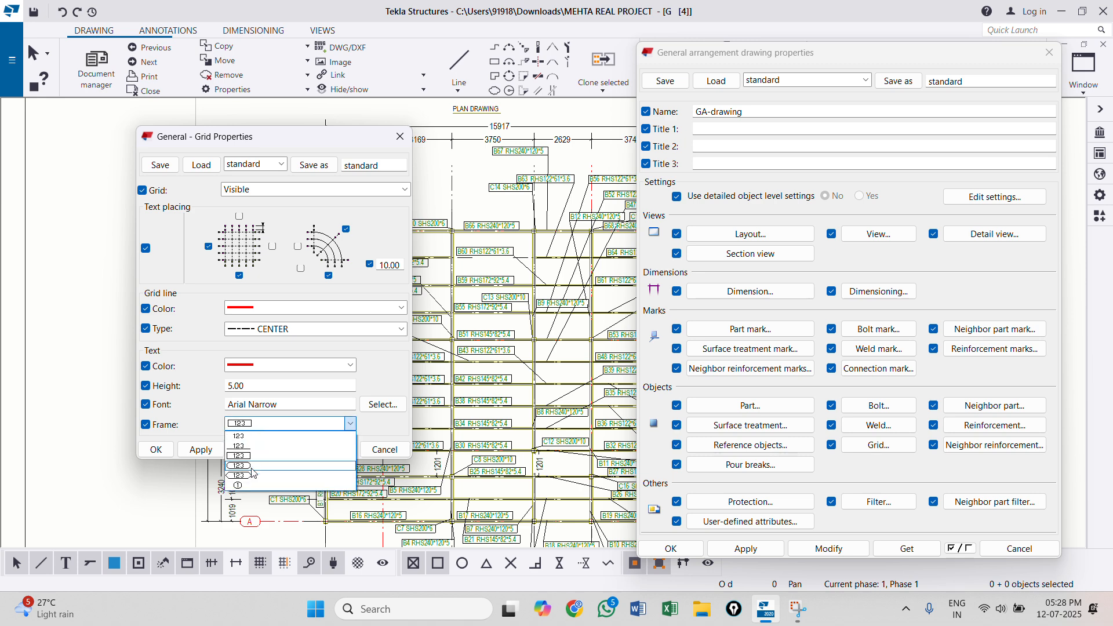
{"action": "left_click", "coordinate": [253, 466]}
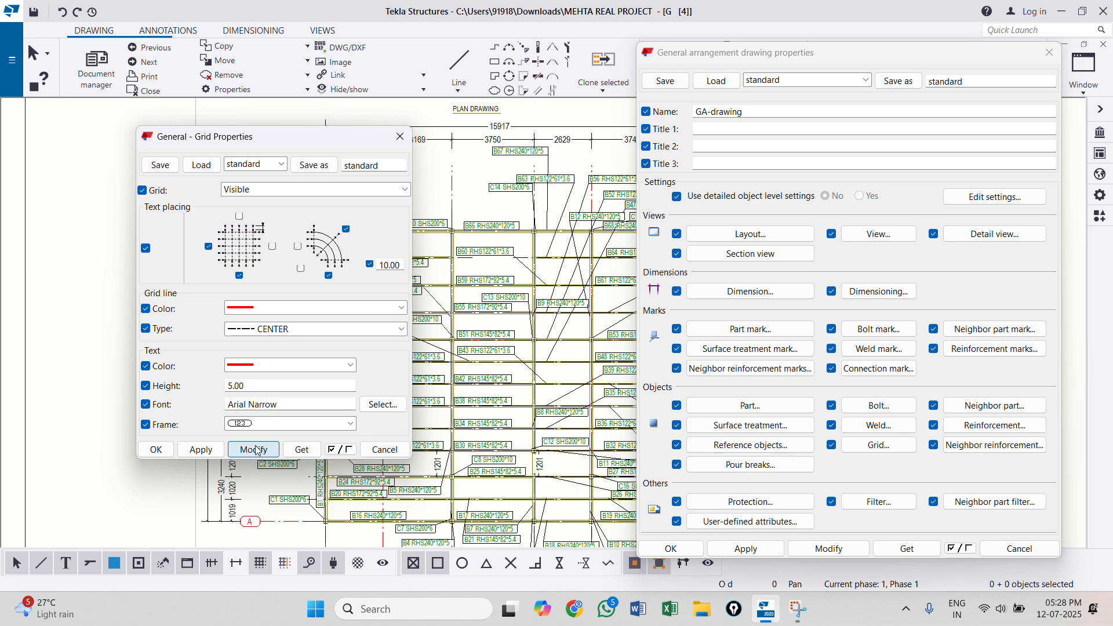
Step: Apply and confirm the grid properties, and update the drawing with the general arrangement properties
{"action": "left_click", "coordinate": [257, 449]}
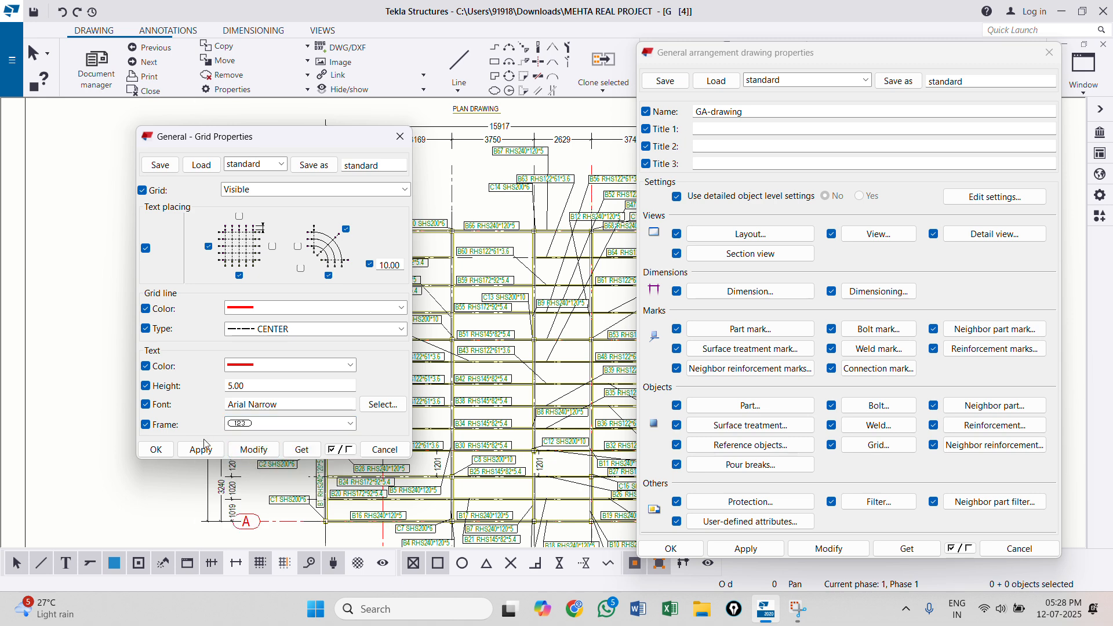
{"action": "left_click", "coordinate": [158, 448]}
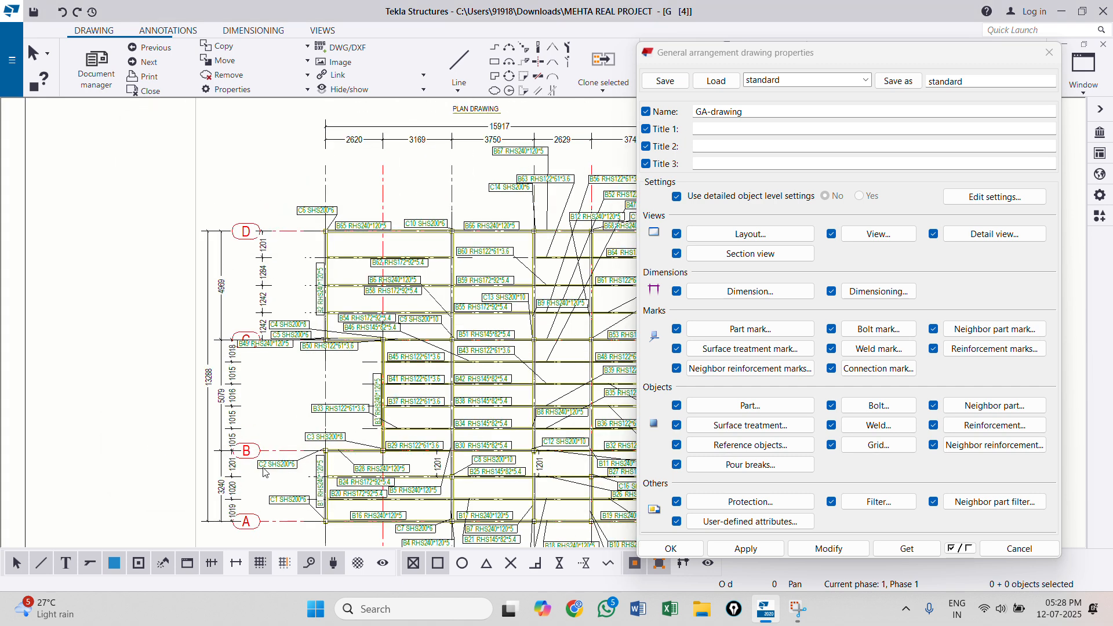
{"action": "scroll", "coordinate": [251, 397], "scroll_direction": "down", "scroll_amount": 3}
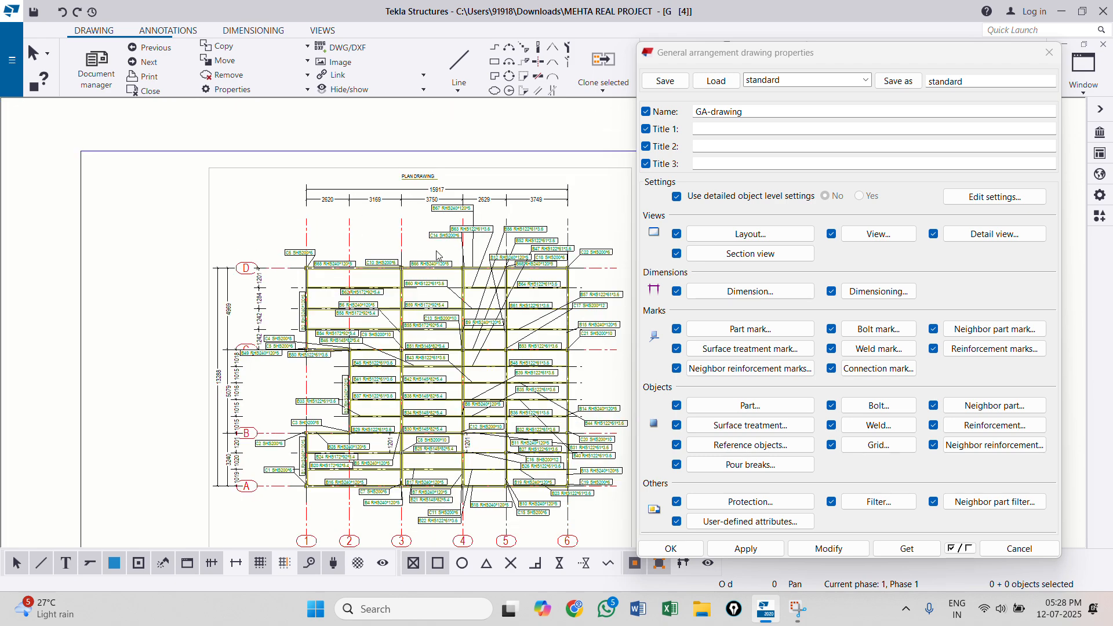
{"action": "scroll", "coordinate": [438, 255], "scroll_direction": "down", "scroll_amount": 1}
{"action": "left_click", "coordinate": [829, 548]}
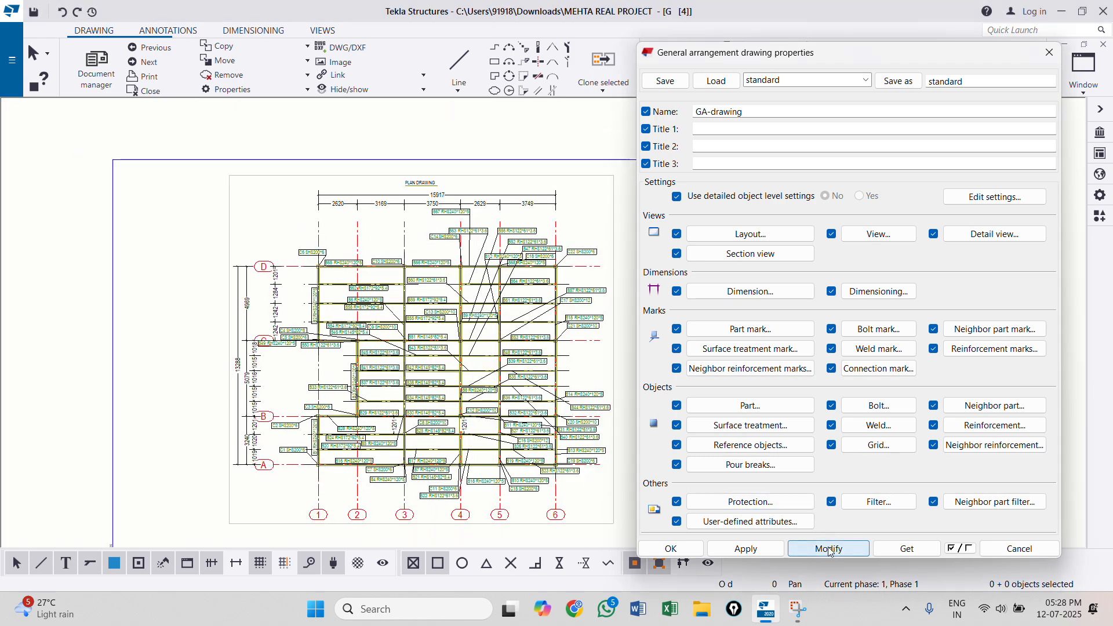
Step: Open the drawing's part properties and review the fill, line appearance and content settings
{"action": "scroll", "coordinate": [350, 255], "scroll_direction": "up", "scroll_amount": 2}
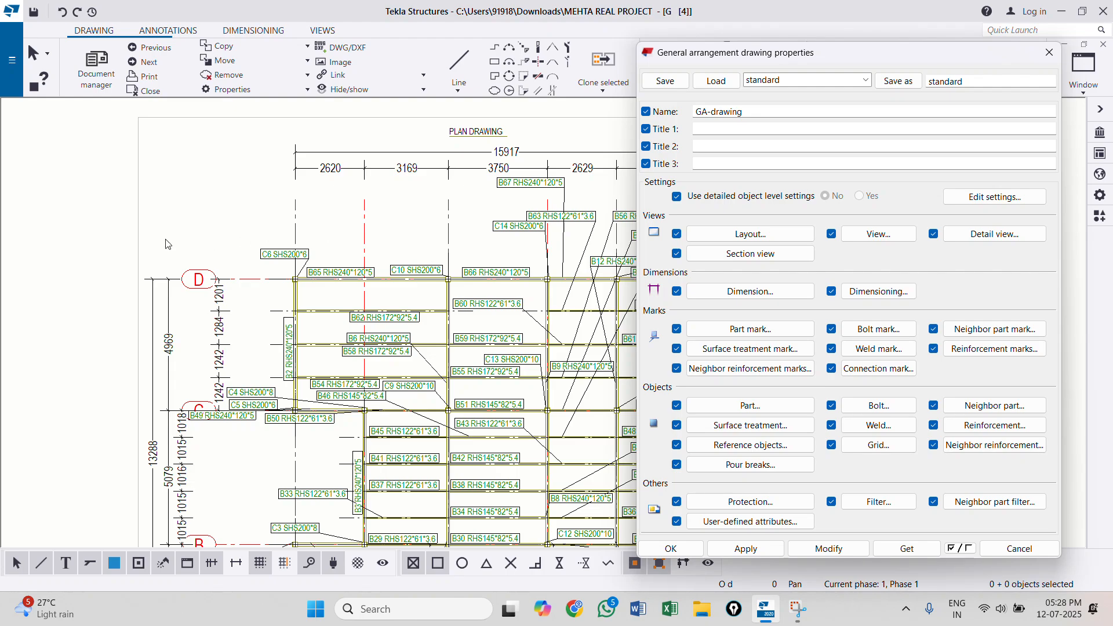
{"action": "scroll", "coordinate": [280, 270], "scroll_direction": "up", "scroll_amount": 3}
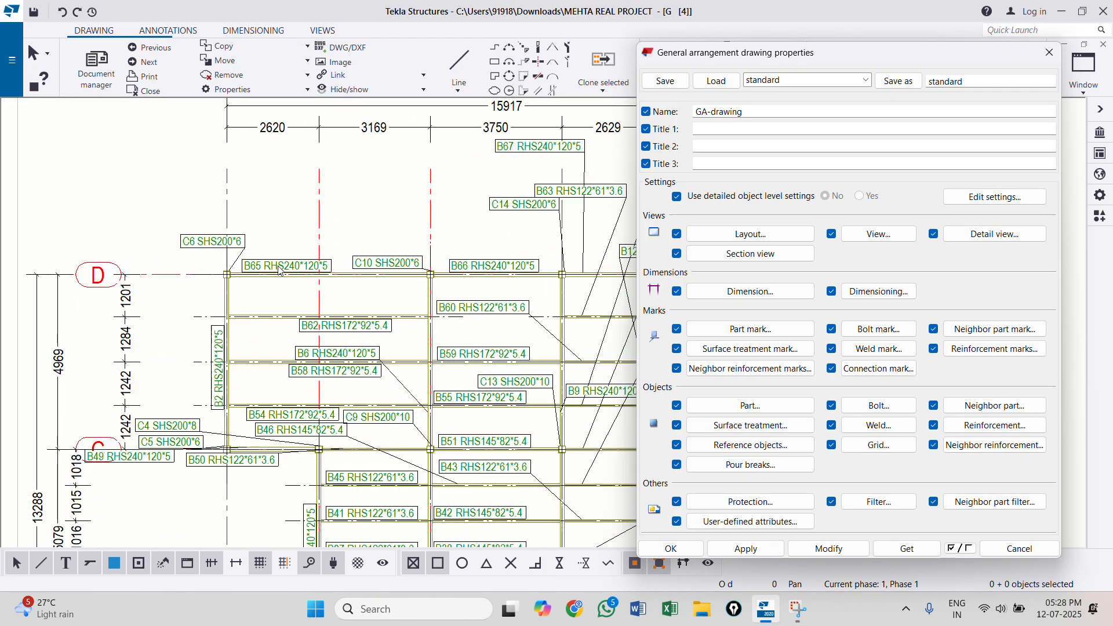
{"action": "scroll", "coordinate": [185, 247], "scroll_direction": "down", "scroll_amount": 2}
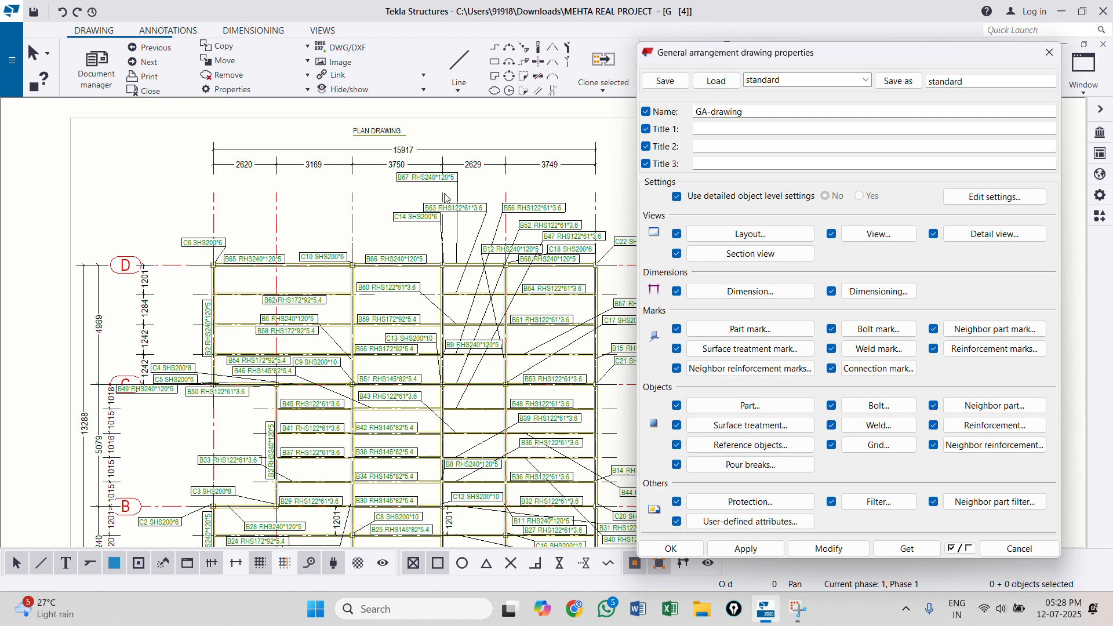
{"action": "scroll", "coordinate": [380, 234], "scroll_direction": "up", "scroll_amount": 1}
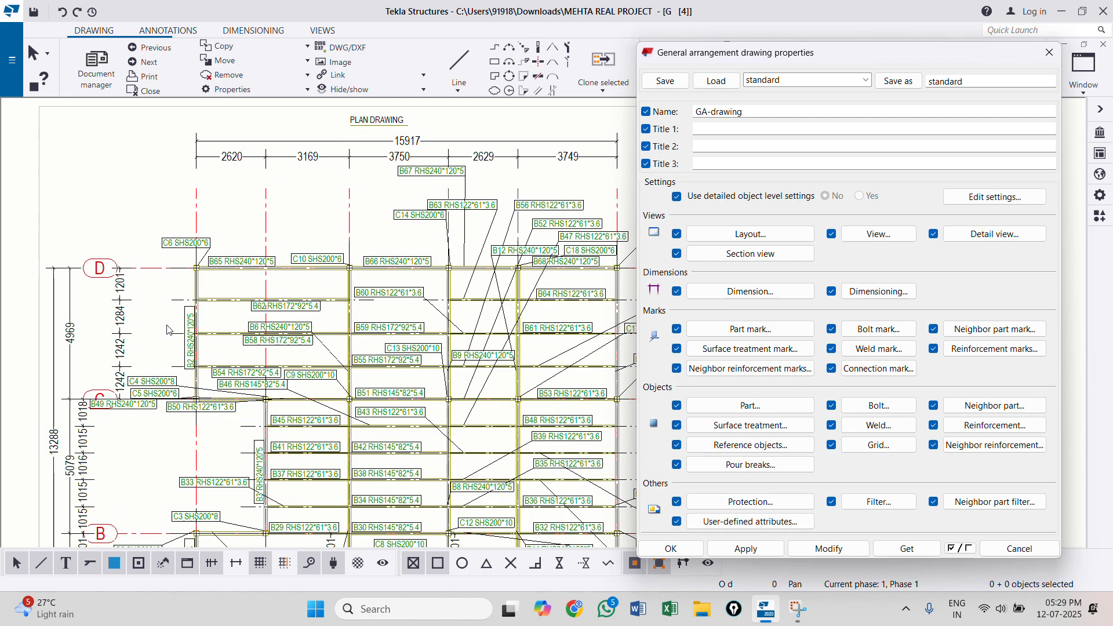
{"action": "scroll", "coordinate": [169, 331], "scroll_direction": "up", "scroll_amount": 2}
{"action": "scroll", "coordinate": [218, 303], "scroll_direction": "down", "scroll_amount": 1}
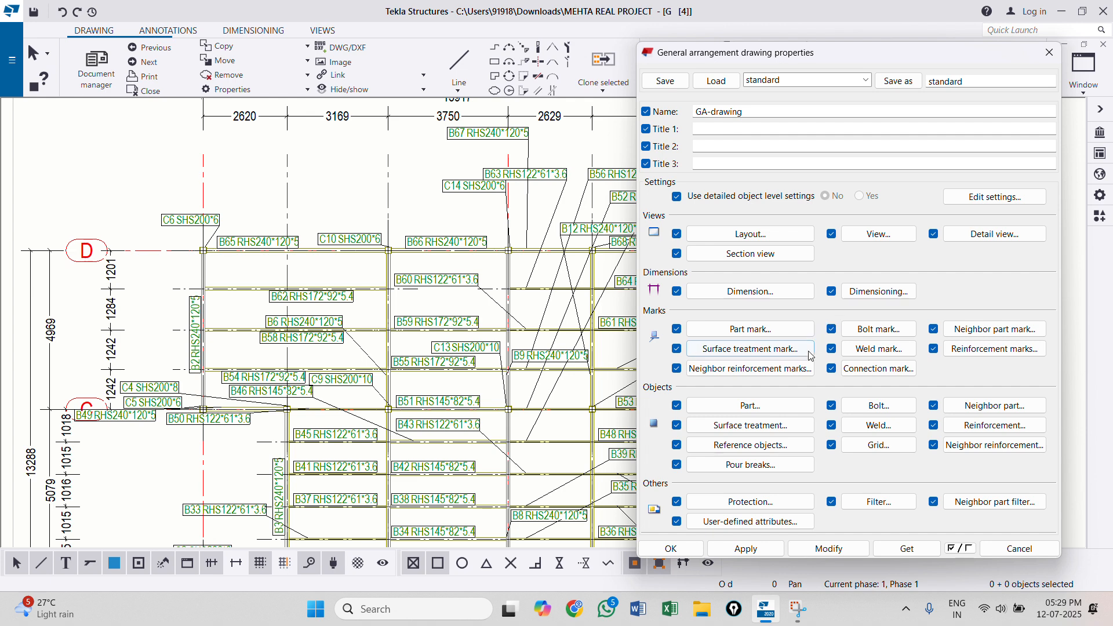
{"action": "left_click", "coordinate": [759, 406]}
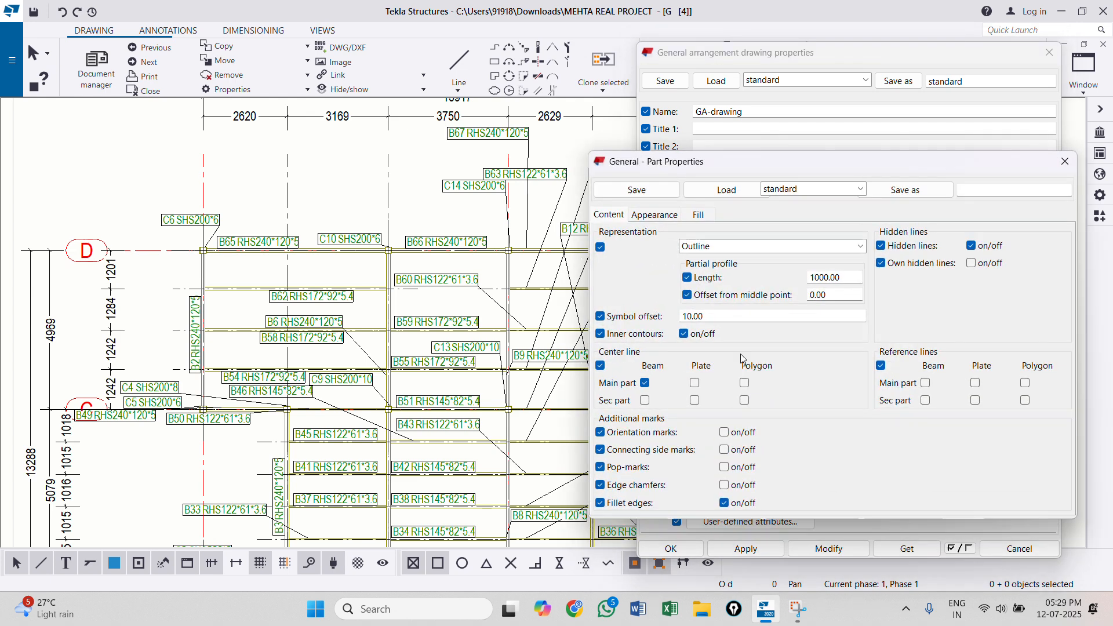
{"action": "left_click", "coordinate": [701, 217]}
{"action": "left_click", "coordinate": [657, 215]}
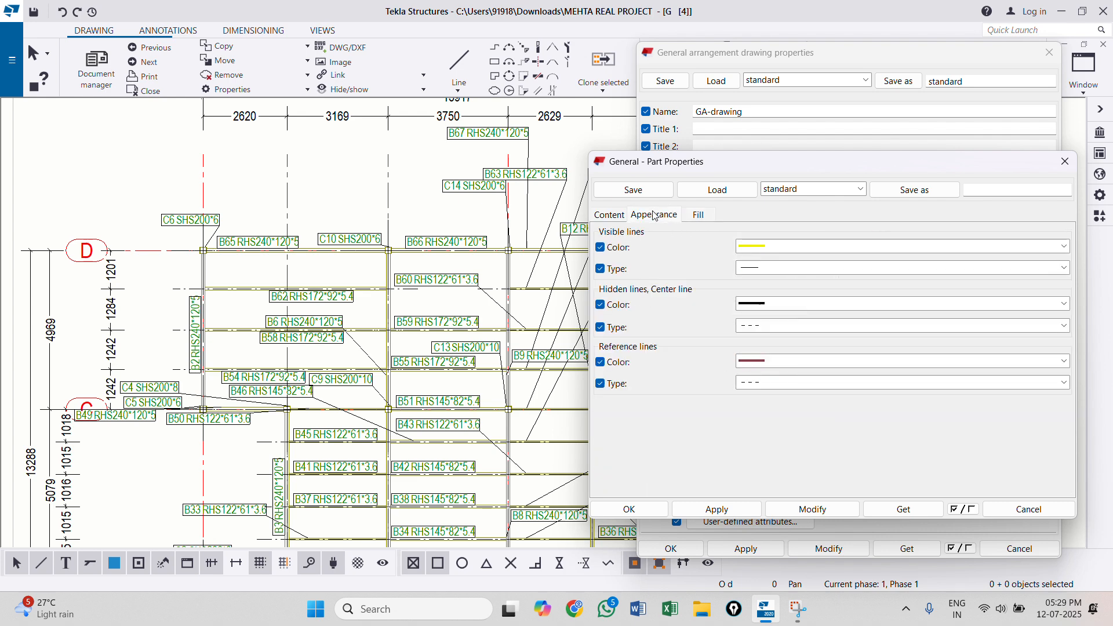
{"action": "left_click", "coordinate": [616, 218]}
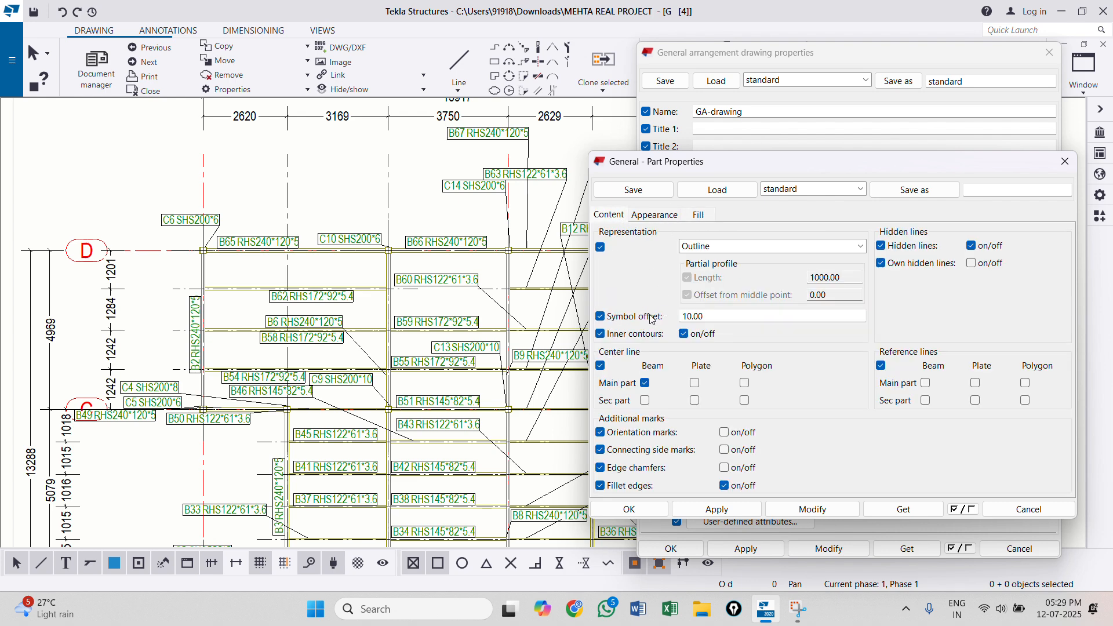
Step: Turn off the center line for main part beams, confirm the part properties, and update the drawing
{"action": "scroll", "coordinate": [395, 375], "scroll_direction": "down", "scroll_amount": 2}
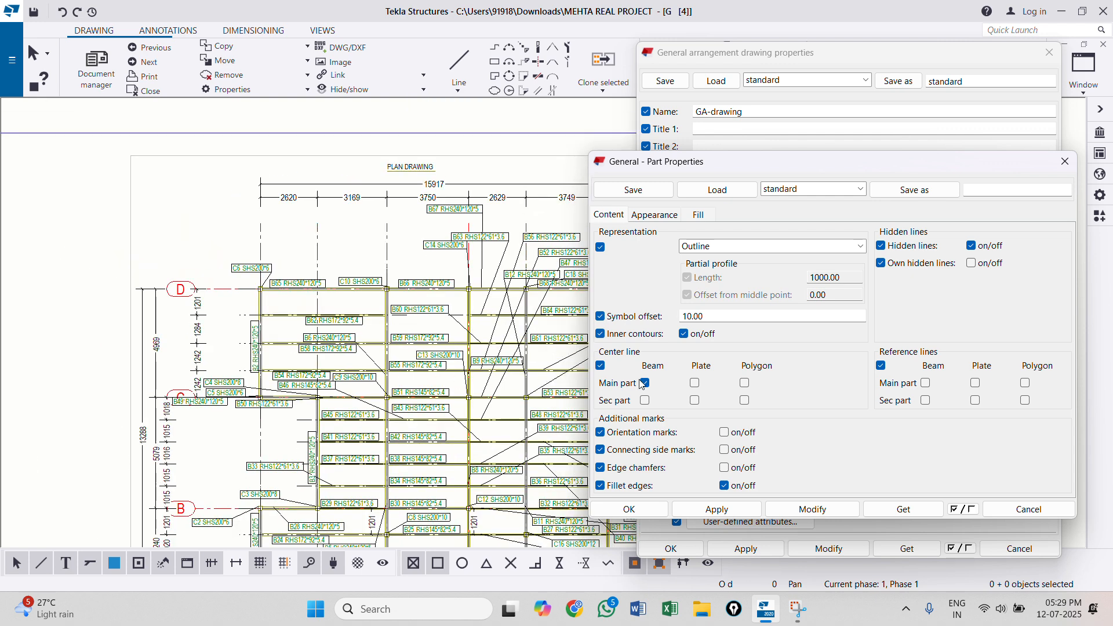
{"action": "left_click", "coordinate": [812, 509]}
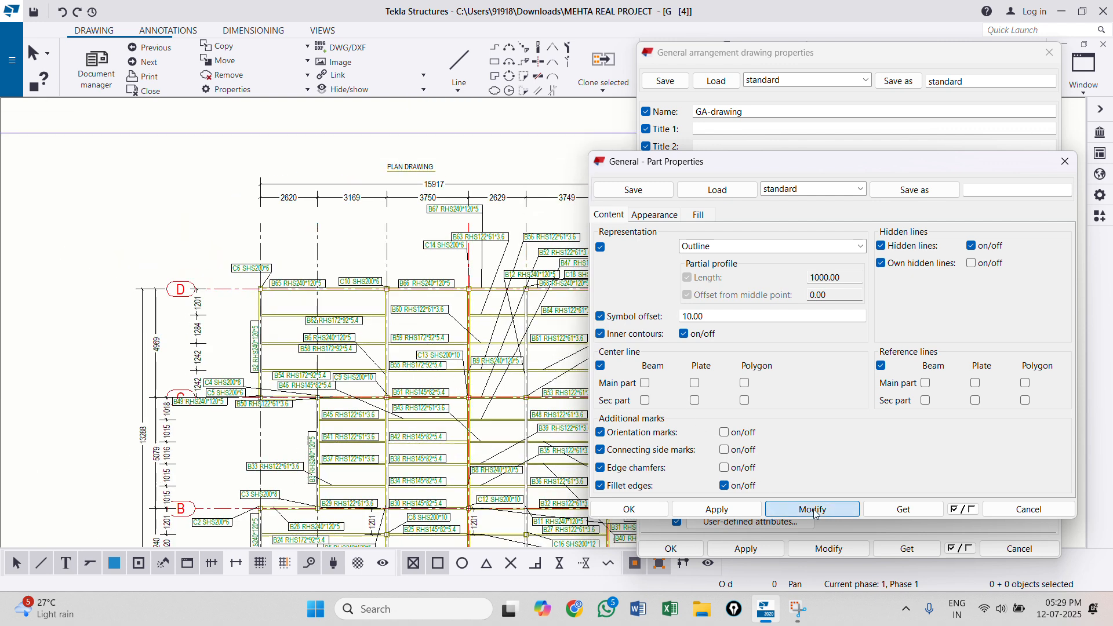
{"action": "left_click", "coordinate": [630, 509]}
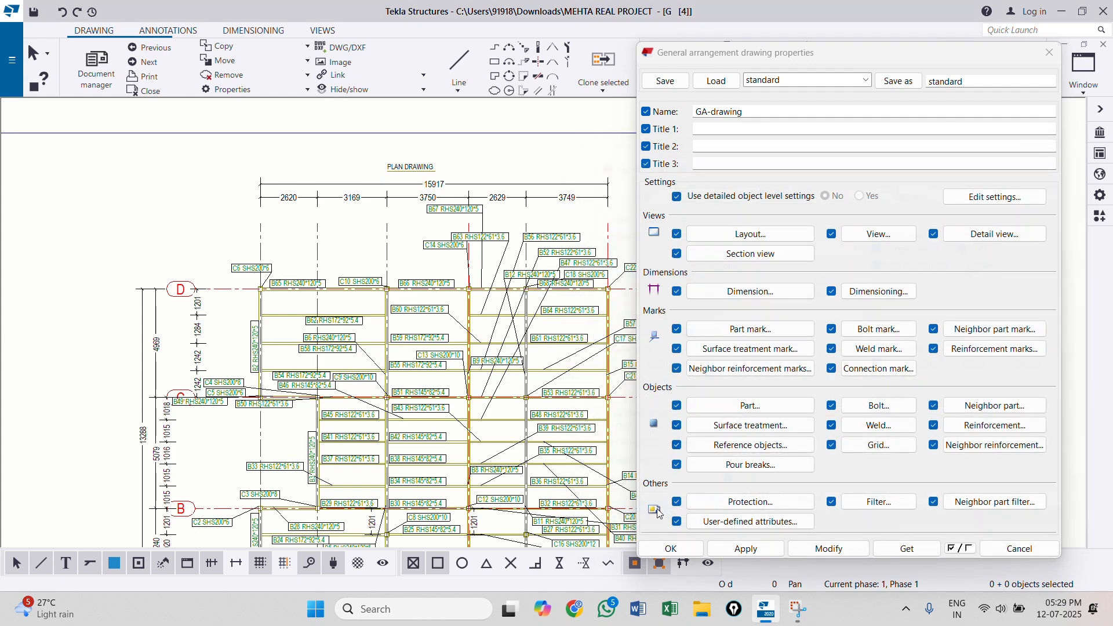
{"action": "left_click", "coordinate": [807, 550]}
Step: Check the beams and their marks on the plan, and open the drawing's part mark properties
{"action": "scroll", "coordinate": [287, 304], "scroll_direction": "up", "scroll_amount": 7}
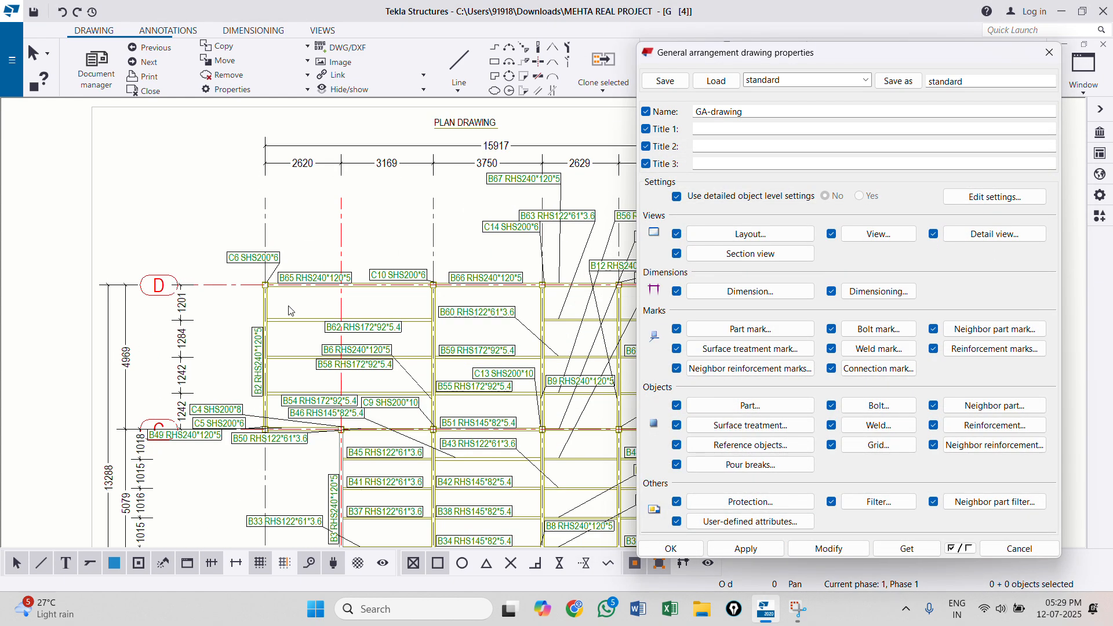
{"action": "scroll", "coordinate": [208, 290], "scroll_direction": "down", "scroll_amount": 6}
{"action": "scroll", "coordinate": [404, 226], "scroll_direction": "up", "scroll_amount": 3}
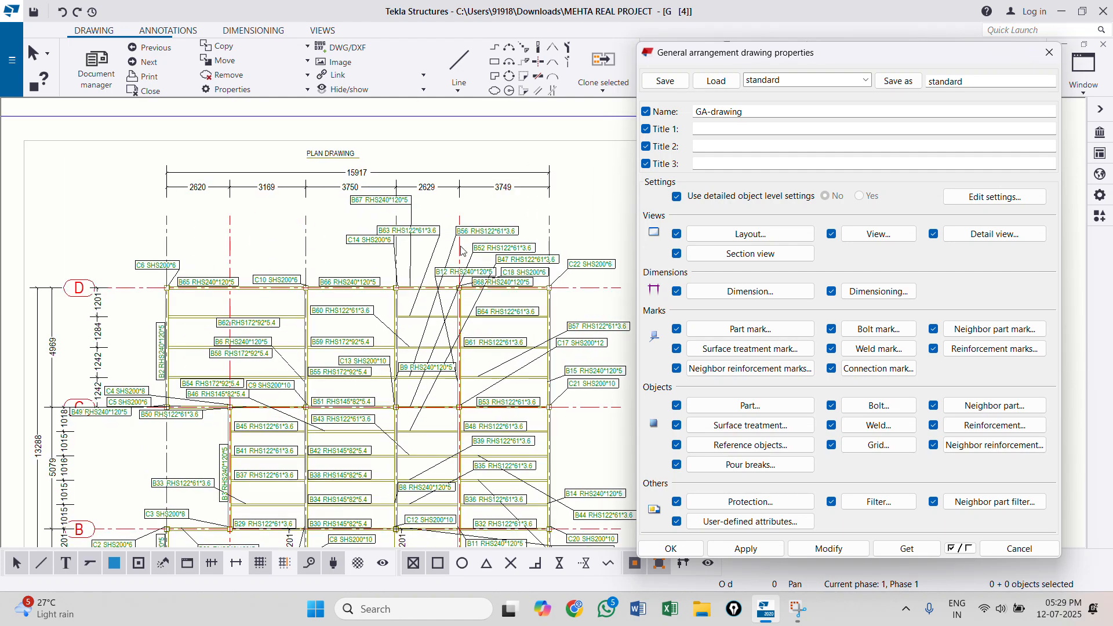
{"action": "scroll", "coordinate": [411, 233], "scroll_direction": "down", "scroll_amount": 1}
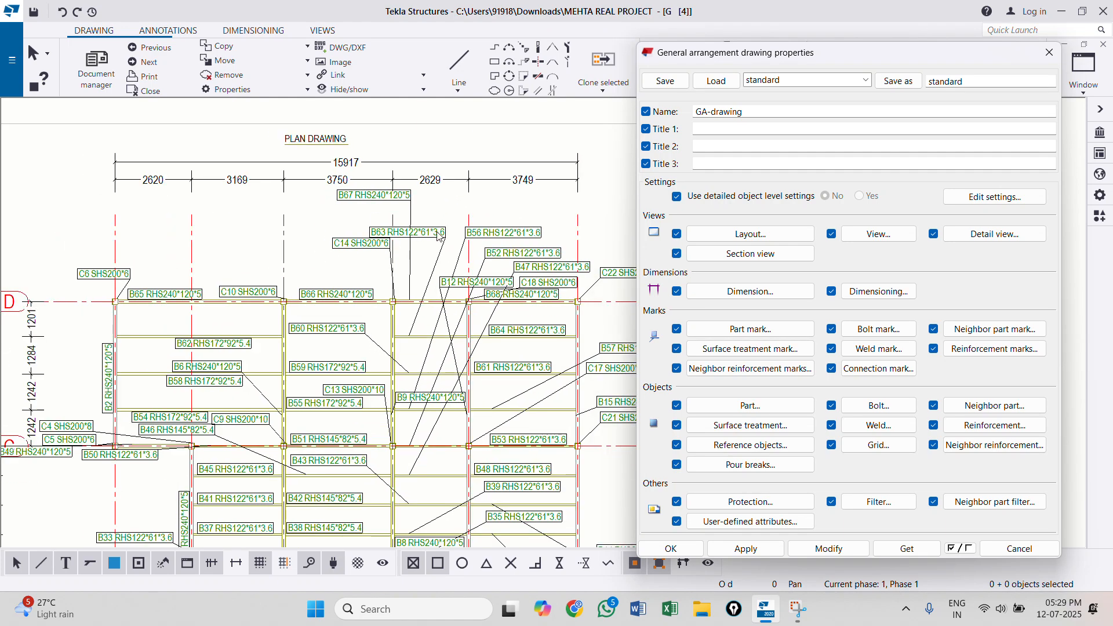
{"action": "scroll", "coordinate": [411, 232], "scroll_direction": "down", "scroll_amount": 2}
{"action": "scroll", "coordinate": [385, 227], "scroll_direction": "up", "scroll_amount": 2}
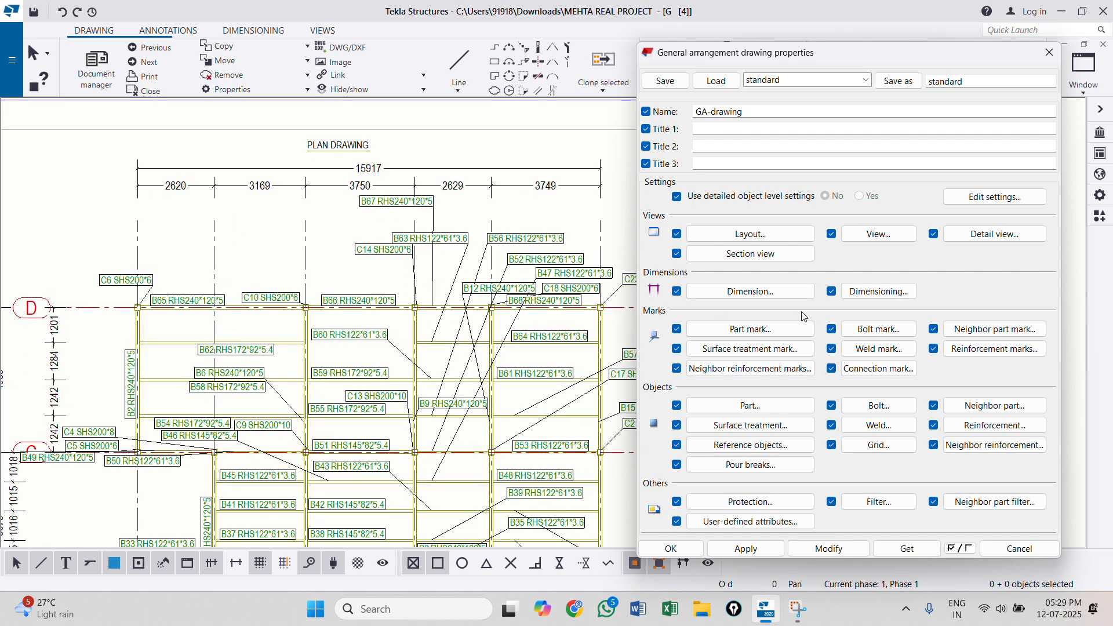
{"action": "left_click", "coordinate": [757, 329]}
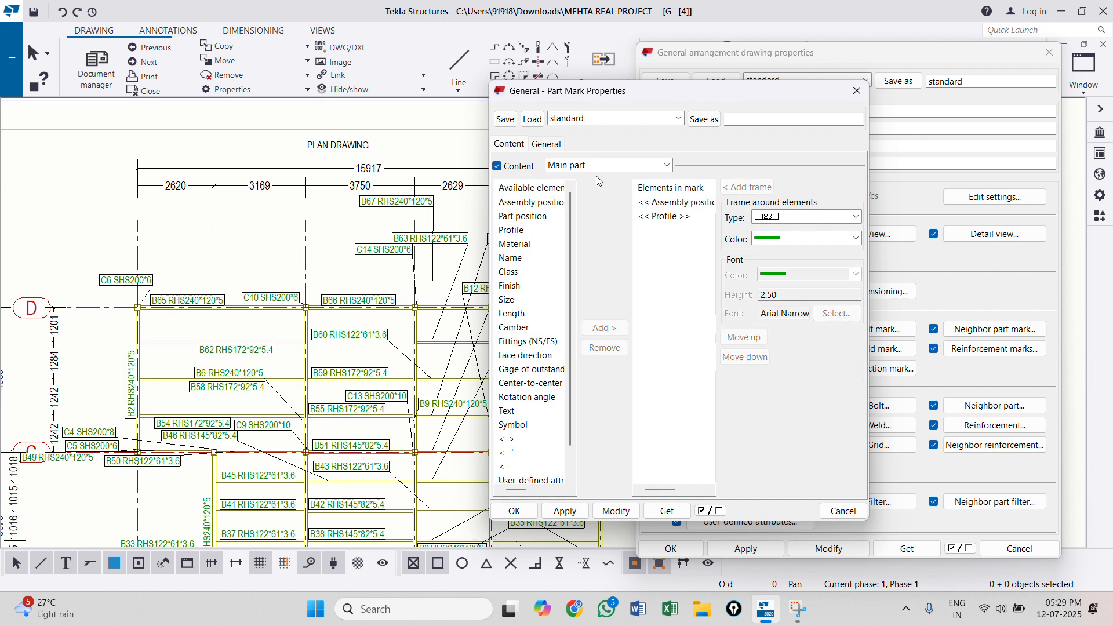
Step: Try the main part marks without the assembly position, leaving only the profile in the mark content
{"action": "left_click", "coordinate": [661, 217]}
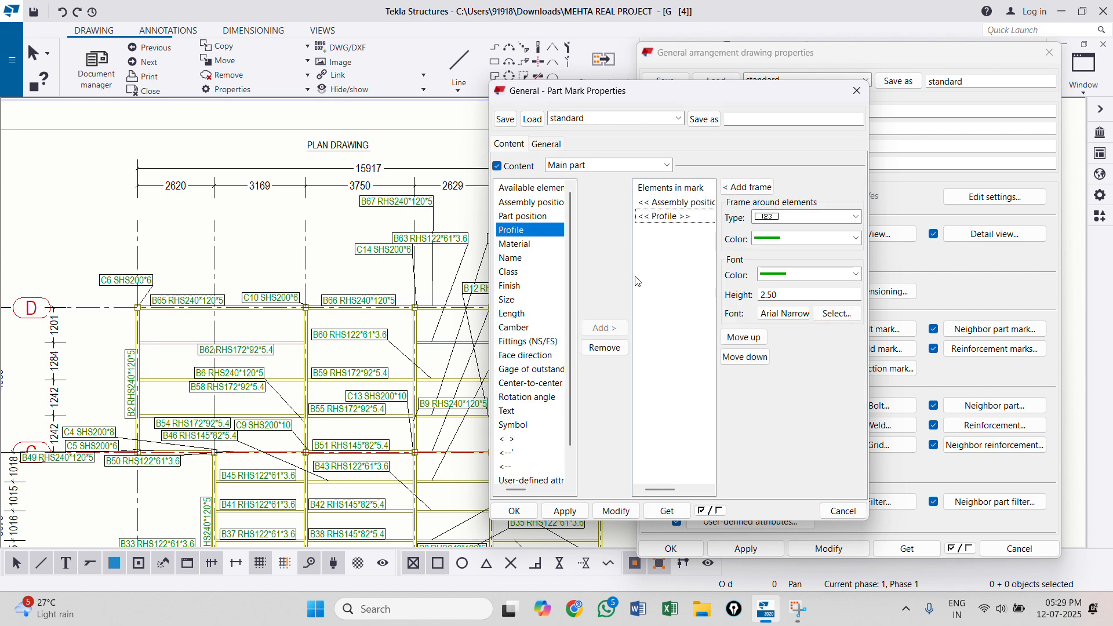
{"action": "left_click", "coordinate": [687, 258]}
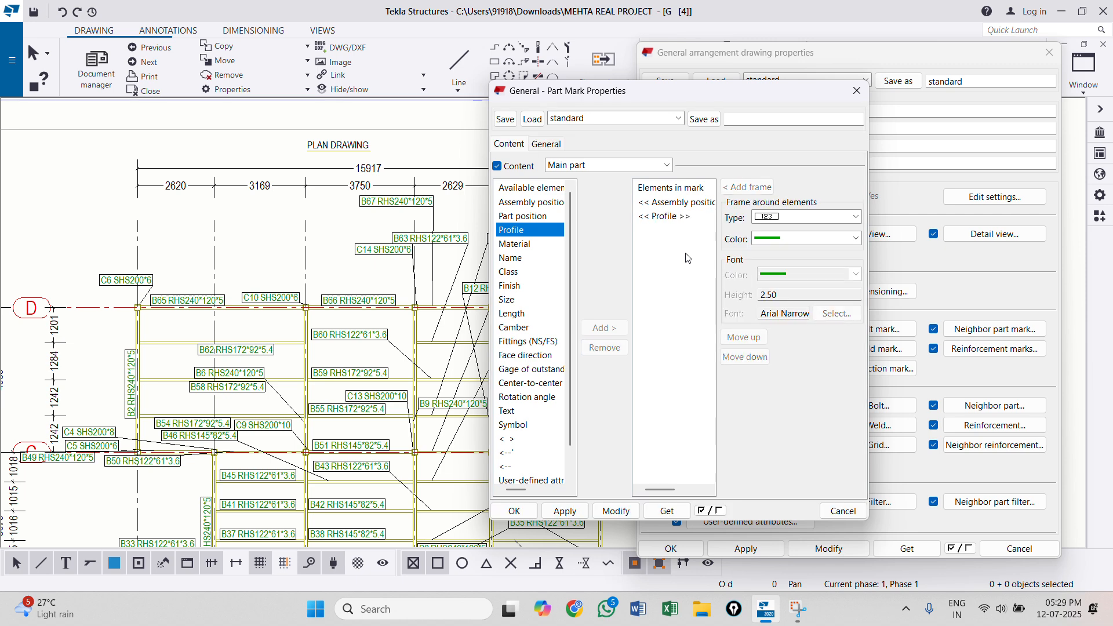
{"action": "left_click", "coordinate": [672, 203]}
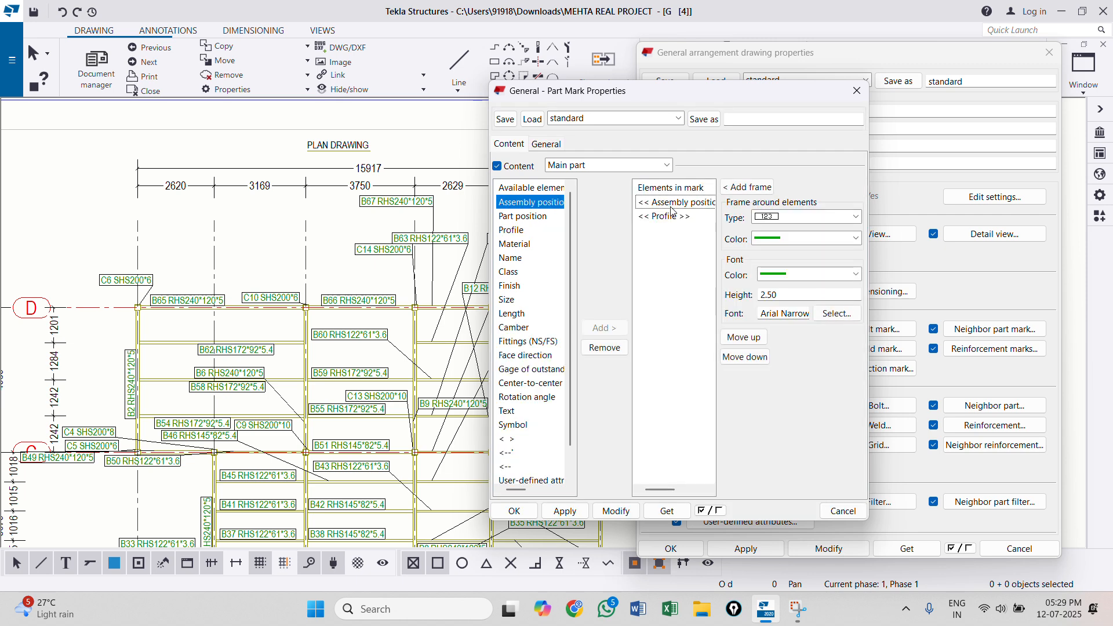
{"action": "left_click", "coordinate": [605, 348]}
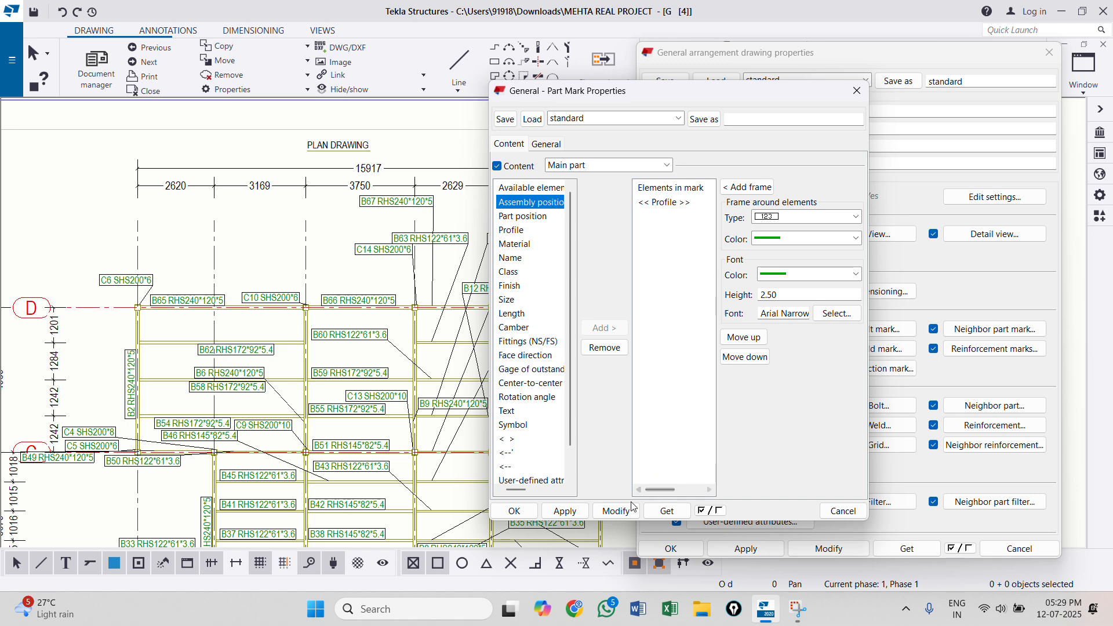
{"action": "left_click", "coordinate": [567, 512]}
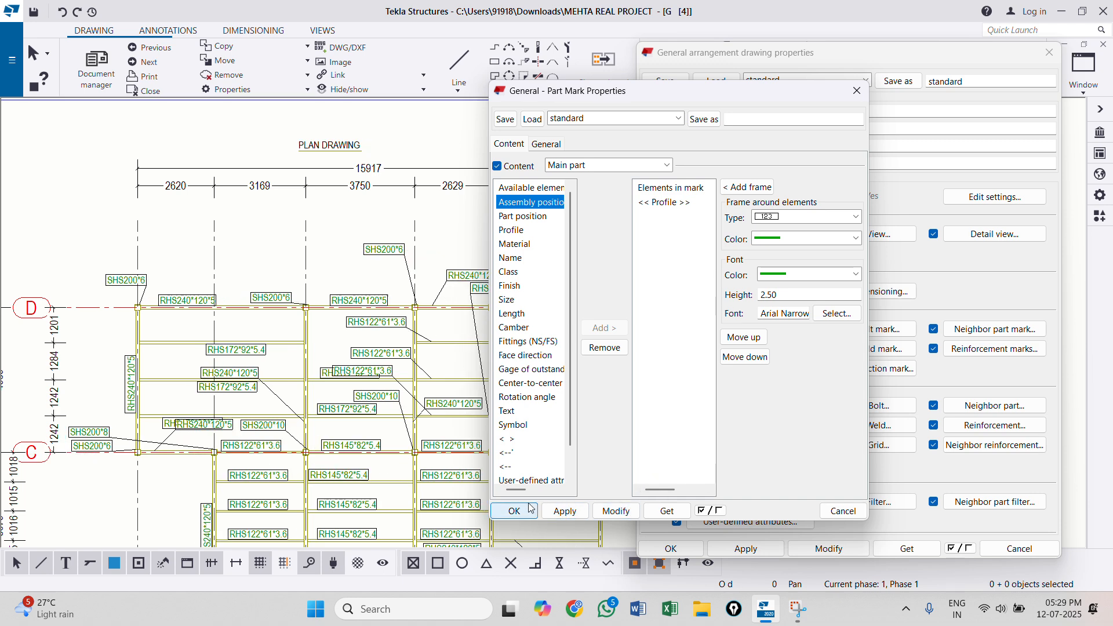
Step: Try adding the part position after the profile in the main part marks and update the drawing
{"action": "left_click", "coordinate": [523, 216]}
{"action": "left_click", "coordinate": [604, 328]}
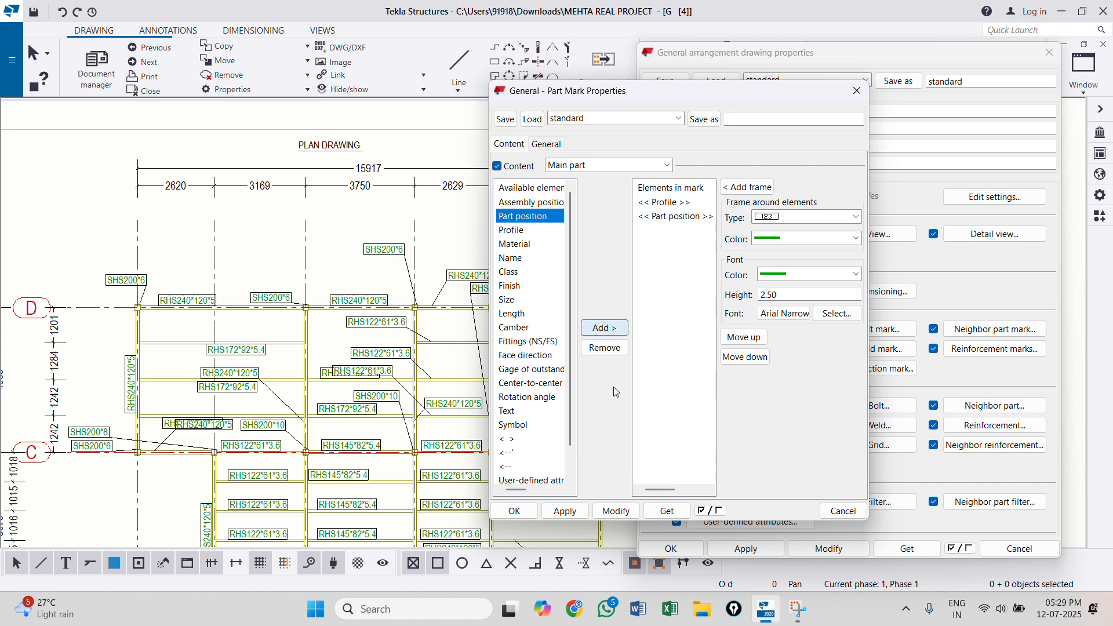
{"action": "left_click", "coordinate": [616, 511]}
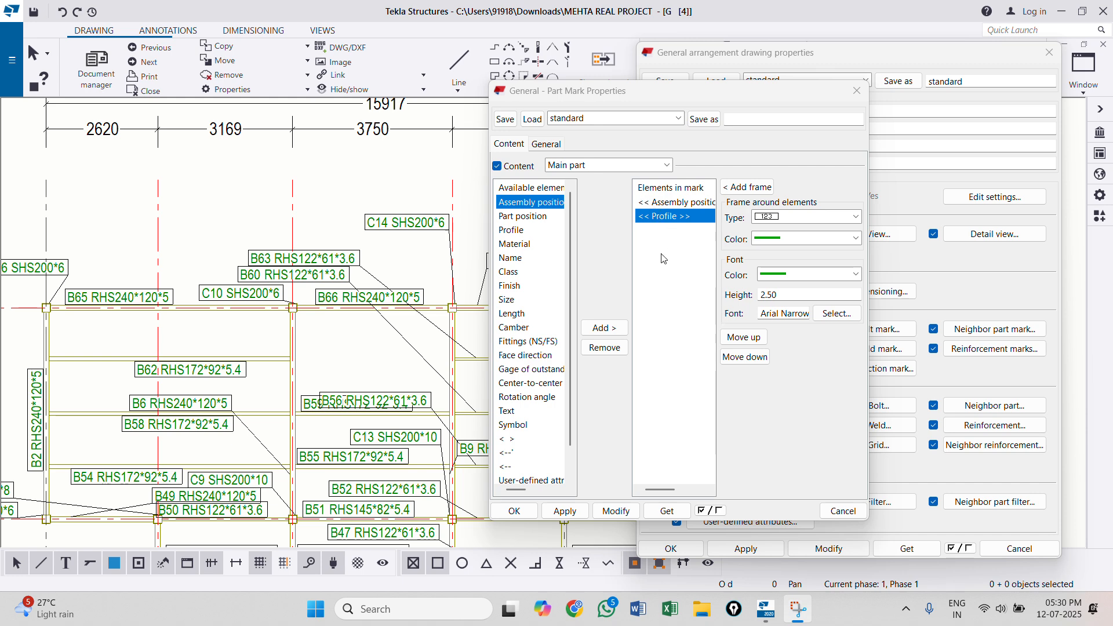
Step: Set the part marks' leader line type to the option that places marks along the part without a leader, and modify the drawing
{"action": "scroll", "coordinate": [314, 306], "scroll_direction": "down", "scroll_amount": 1}
{"action": "scroll", "coordinate": [134, 297], "scroll_direction": "up", "scroll_amount": 1}
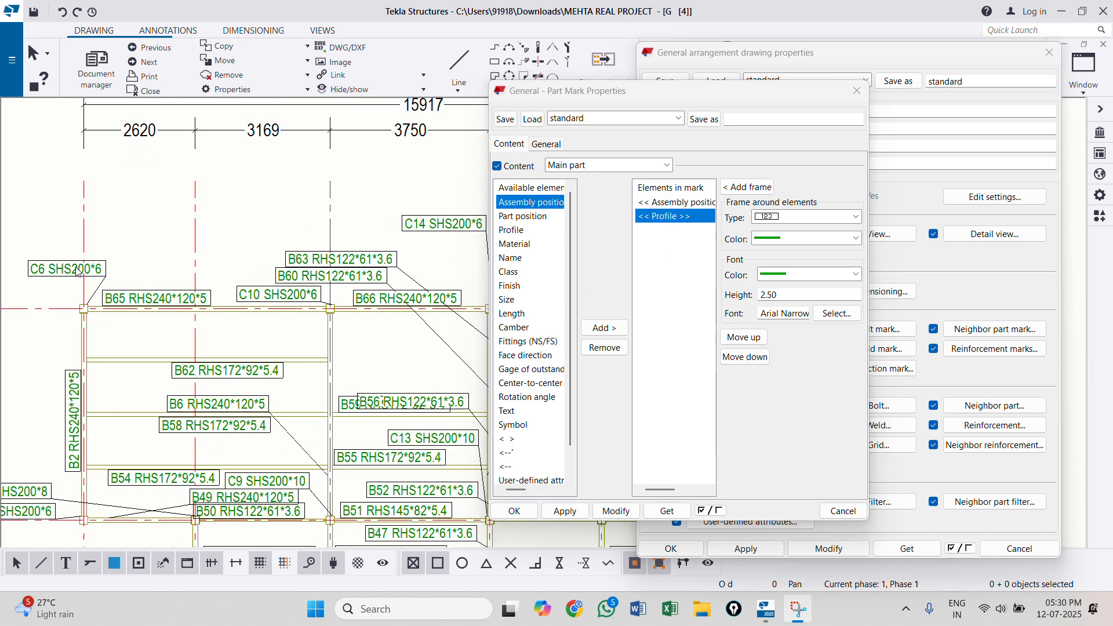
{"action": "scroll", "coordinate": [320, 316], "scroll_direction": "down", "scroll_amount": 1}
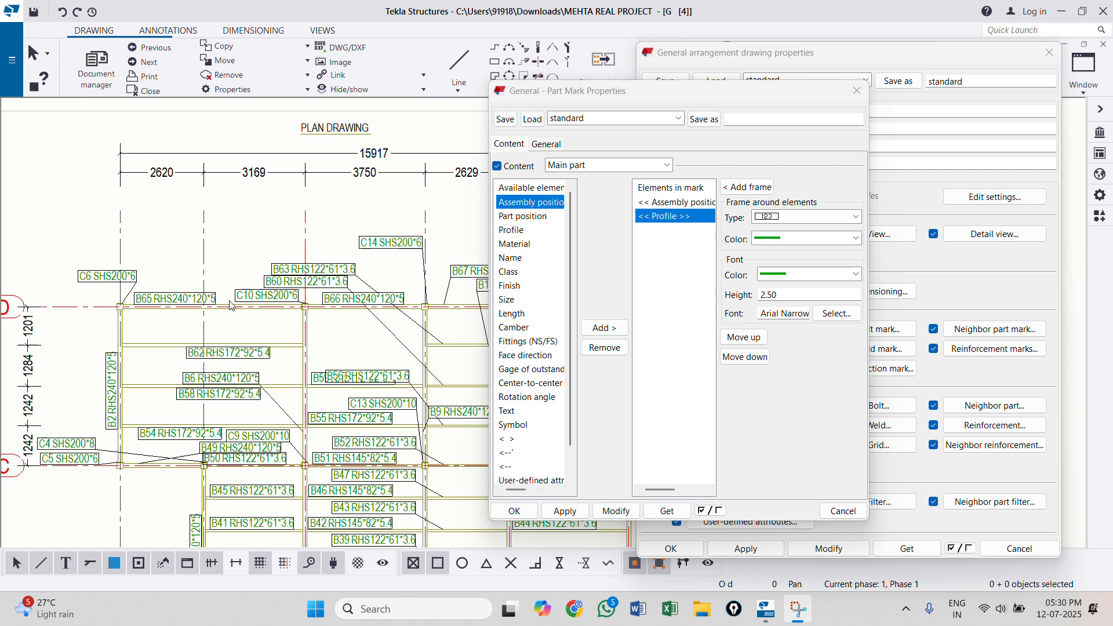
{"action": "left_click", "coordinate": [548, 144]}
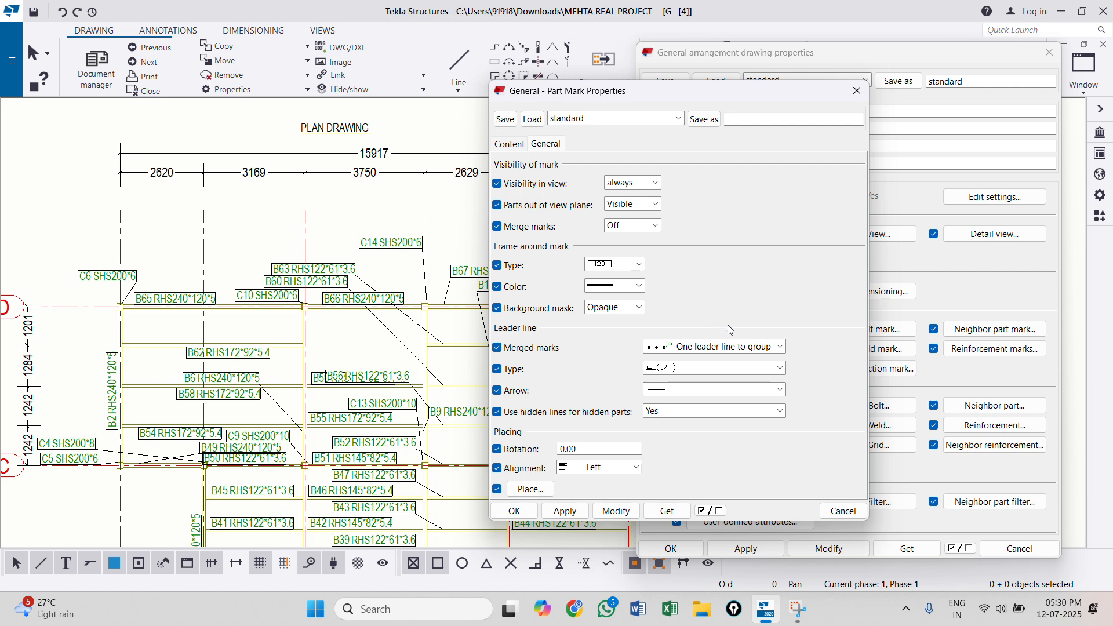
{"action": "left_click", "coordinate": [654, 397]}
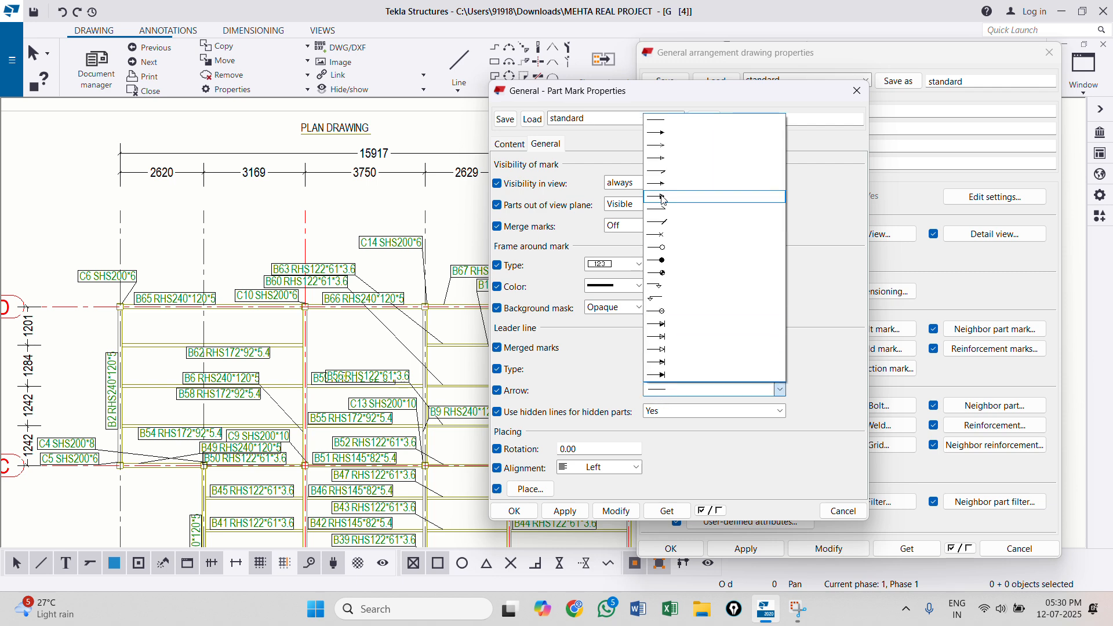
{"action": "left_click", "coordinate": [668, 389]}
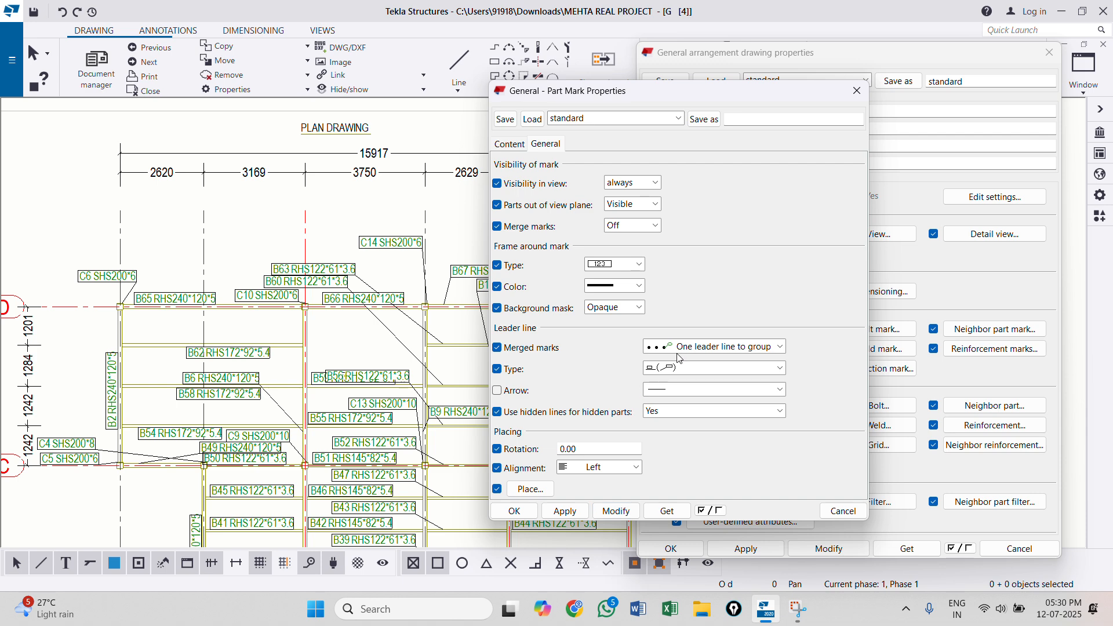
{"action": "left_click", "coordinate": [517, 391]}
{"action": "left_click", "coordinate": [676, 369]}
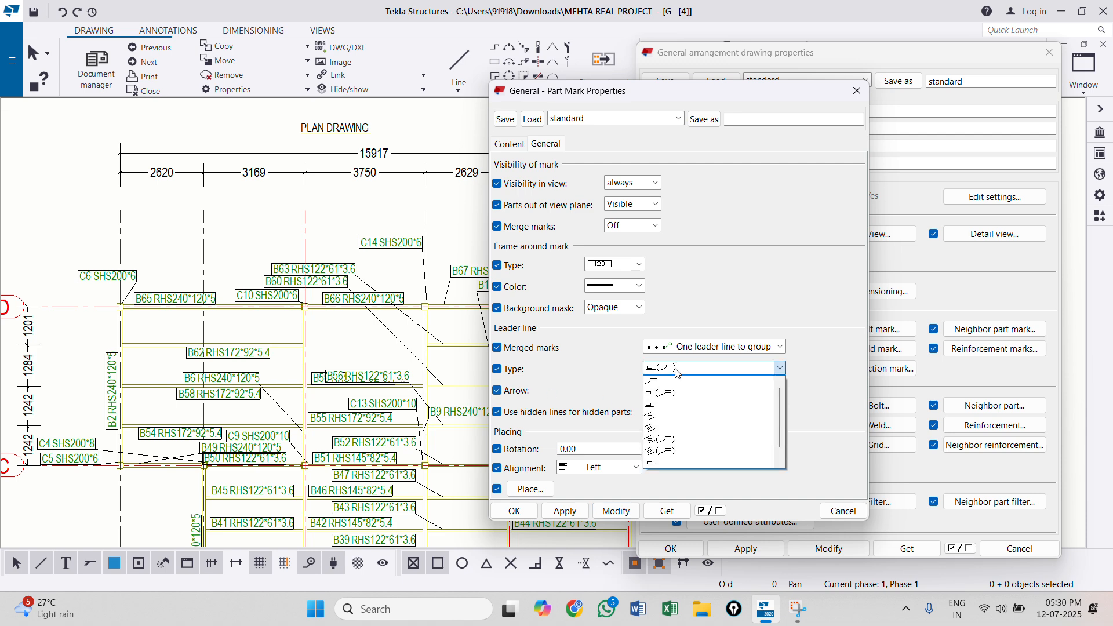
{"action": "left_click", "coordinate": [663, 405]}
{"action": "left_click", "coordinate": [616, 511]}
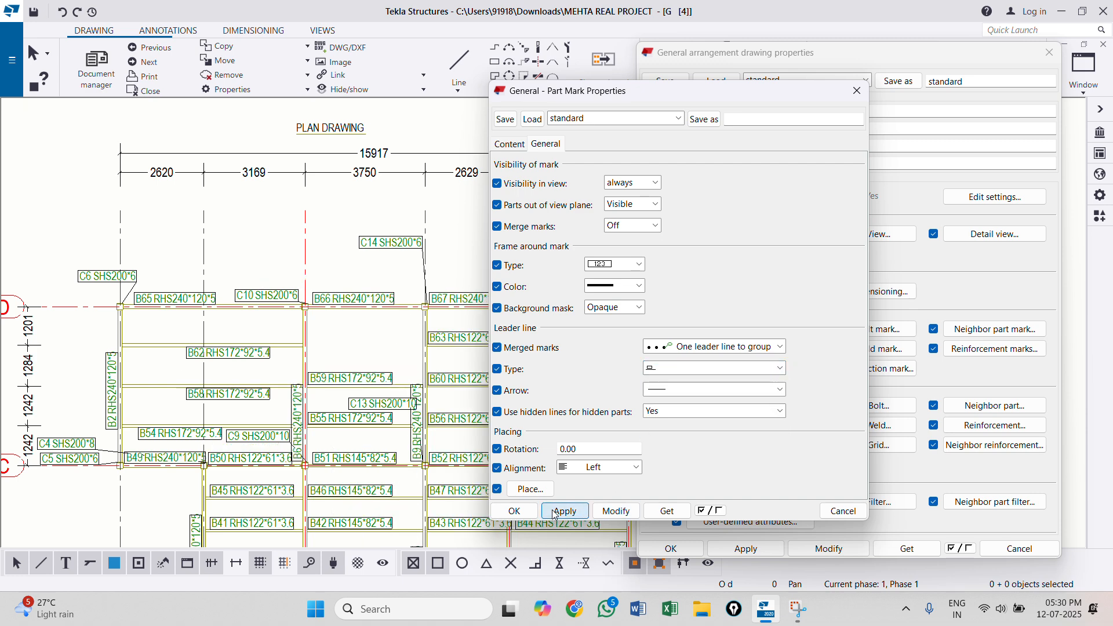
Step: Examine the placement of the beam and column marks across the plan drawing
{"action": "scroll", "coordinate": [213, 307], "scroll_direction": "up", "scroll_amount": 3}
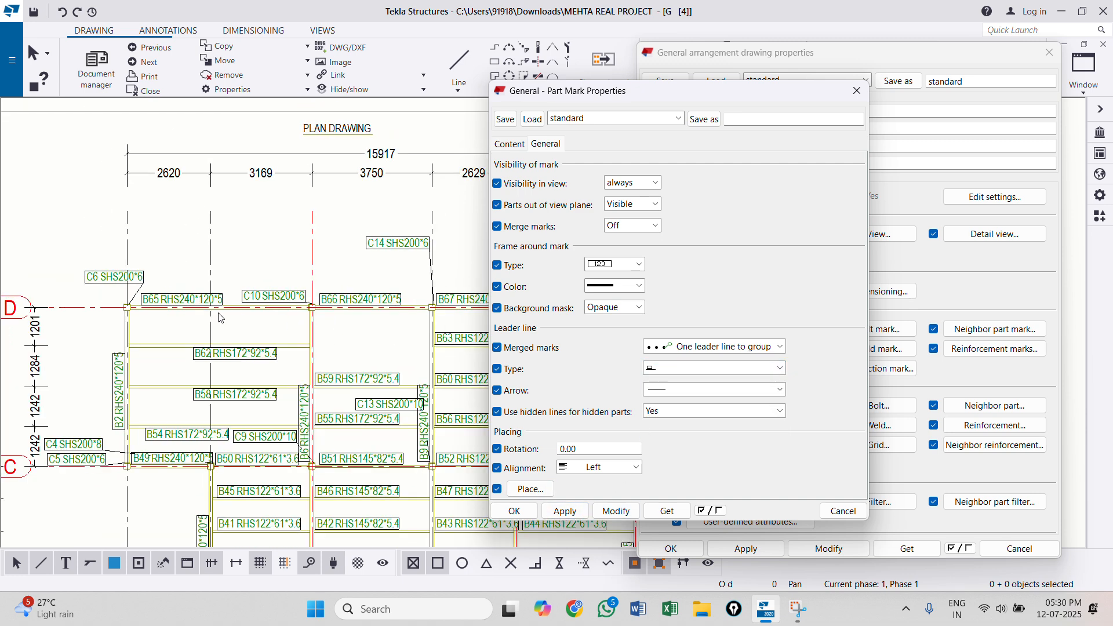
{"action": "scroll", "coordinate": [212, 302], "scroll_direction": "down", "scroll_amount": 4}
{"action": "scroll", "coordinate": [424, 333], "scroll_direction": "up", "scroll_amount": 3}
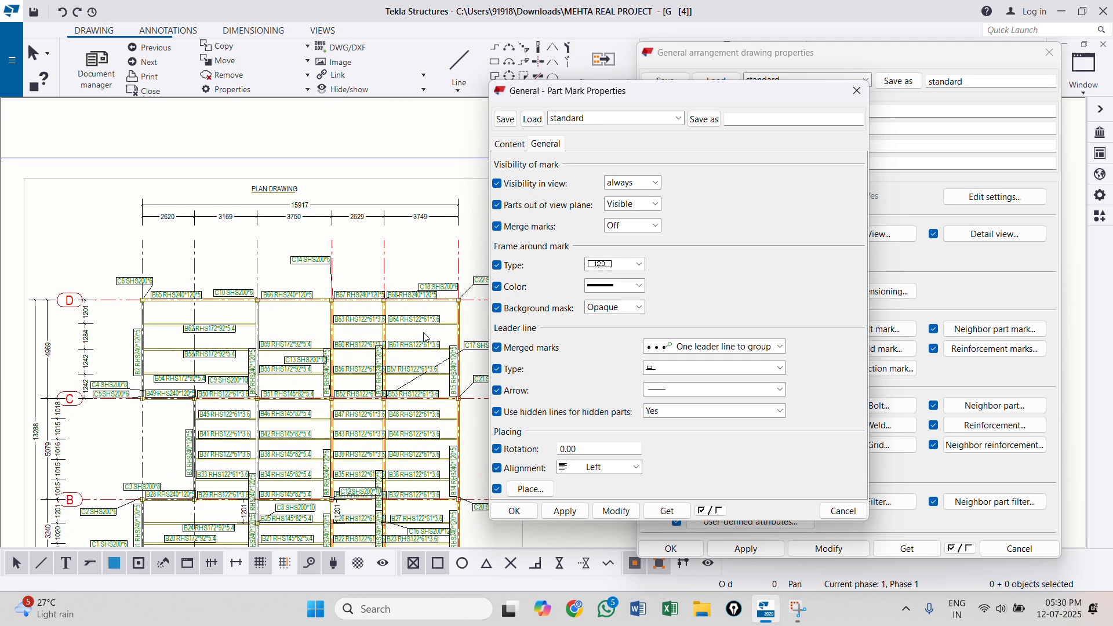
{"action": "scroll", "coordinate": [390, 318], "scroll_direction": "up", "scroll_amount": 2}
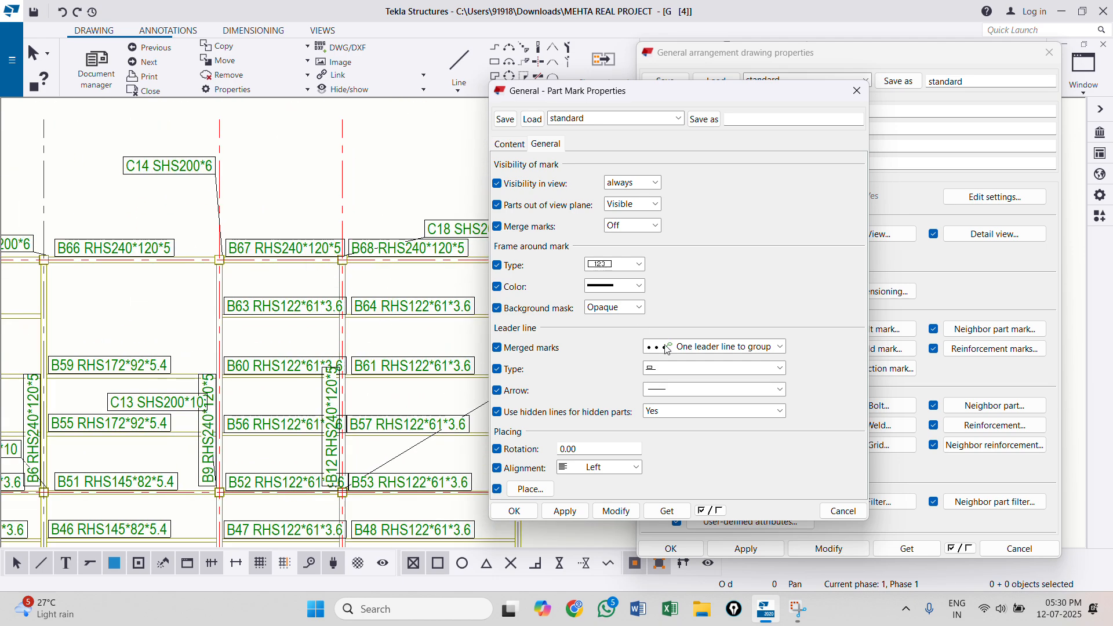
{"action": "scroll", "coordinate": [383, 364], "scroll_direction": "down", "scroll_amount": 3}
{"action": "scroll", "coordinate": [231, 365], "scroll_direction": "up", "scroll_amount": 1}
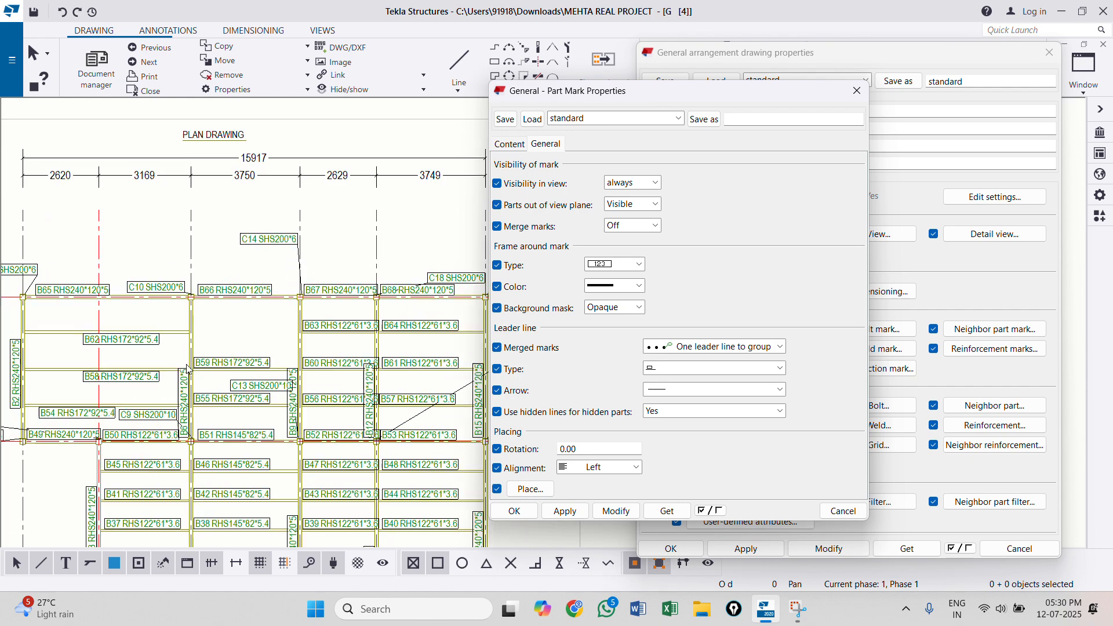
{"action": "scroll", "coordinate": [327, 359], "scroll_direction": "down", "scroll_amount": 4}
{"action": "scroll", "coordinate": [167, 357], "scroll_direction": "up", "scroll_amount": 3}
{"action": "scroll", "coordinate": [168, 360], "scroll_direction": "up", "scroll_amount": 1}
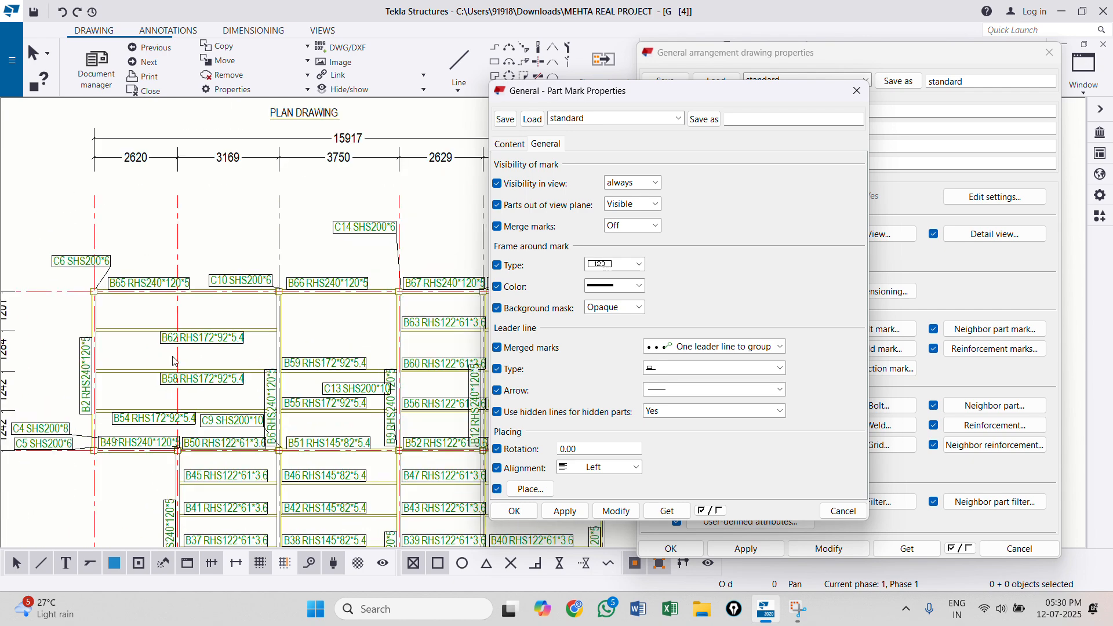
Step: Remove the frame around the part marks by choosing the unframed type, and modify the drawing
{"action": "scroll", "coordinate": [306, 351], "scroll_direction": "up", "scroll_amount": 1}
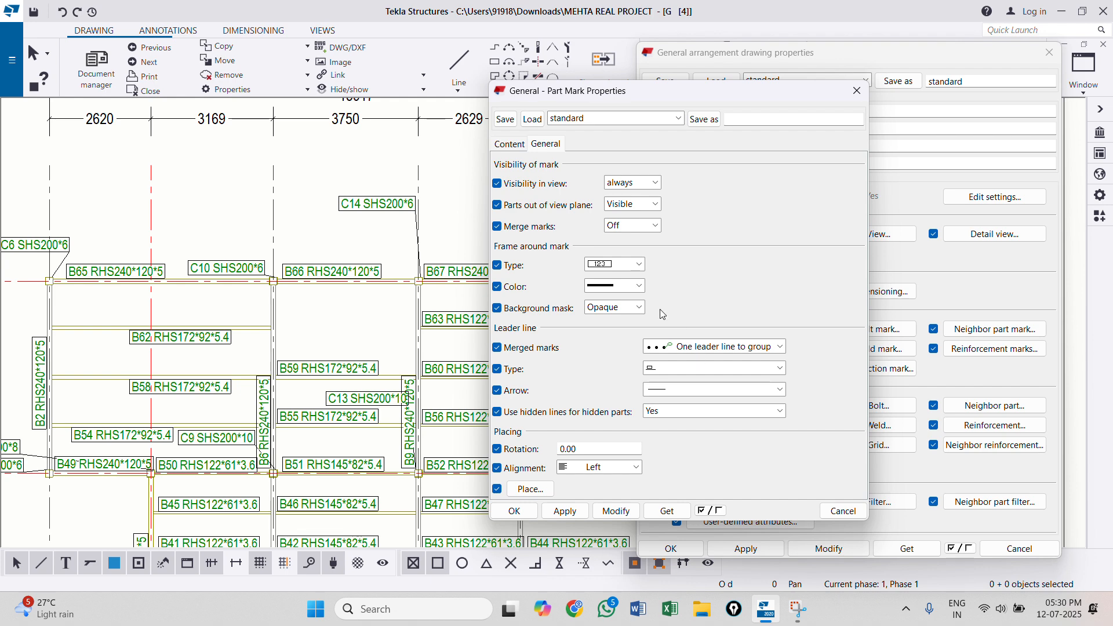
{"action": "left_click", "coordinate": [480, 30]}
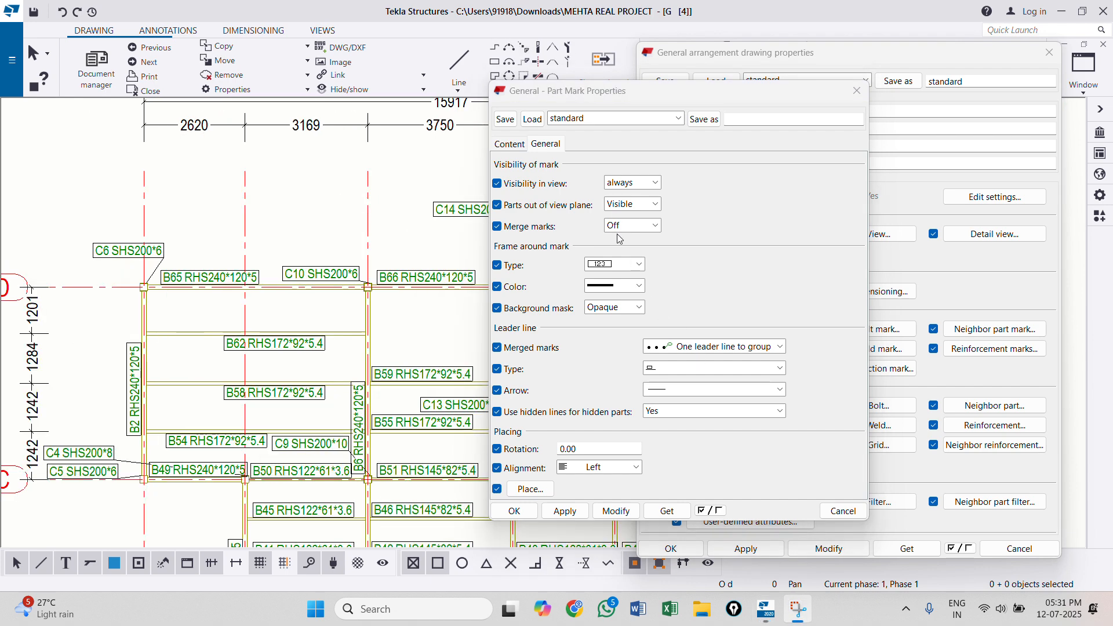
{"action": "left_click", "coordinate": [639, 264]}
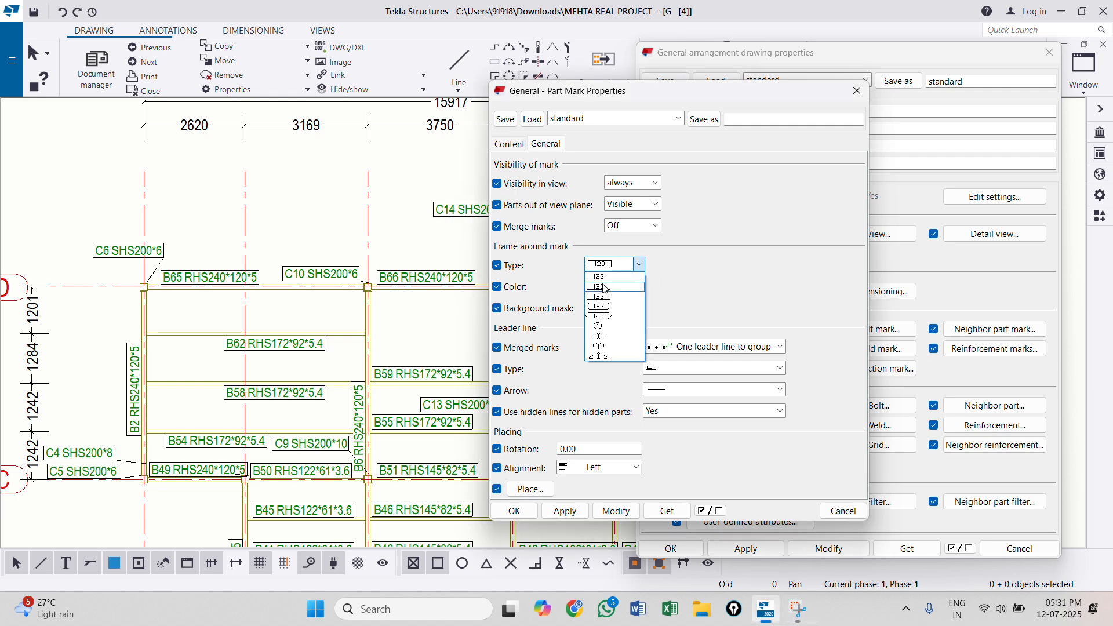
{"action": "left_click", "coordinate": [611, 274]}
{"action": "left_click", "coordinate": [618, 511]}
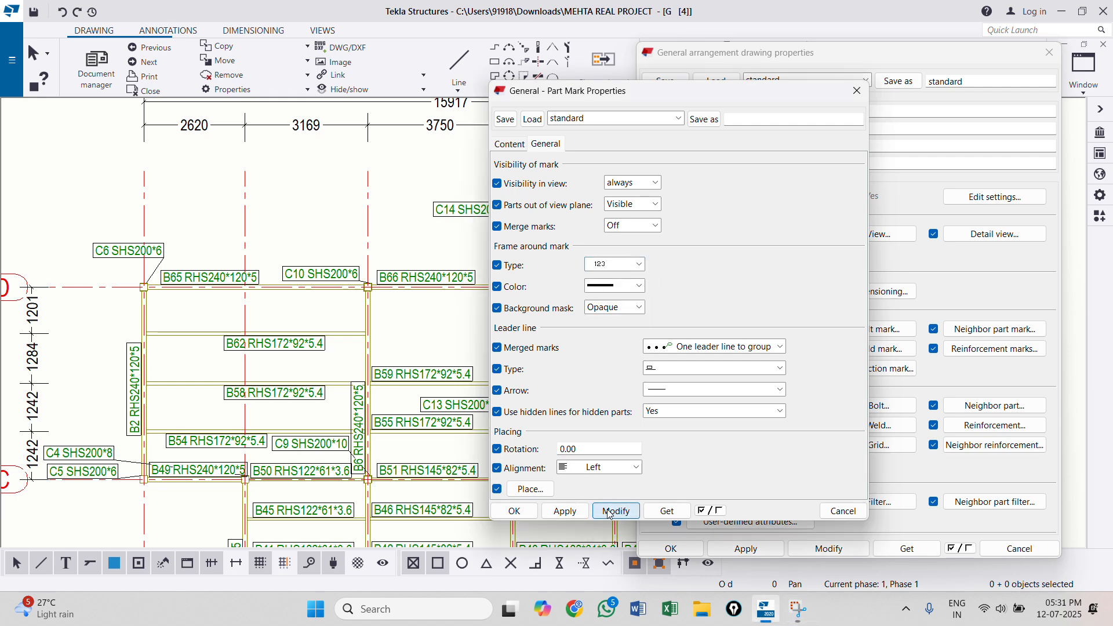
{"action": "scroll", "coordinate": [245, 281], "scroll_direction": "up", "scroll_amount": 1}
{"action": "scroll", "coordinate": [245, 281], "scroll_direction": "down", "scroll_amount": 2}
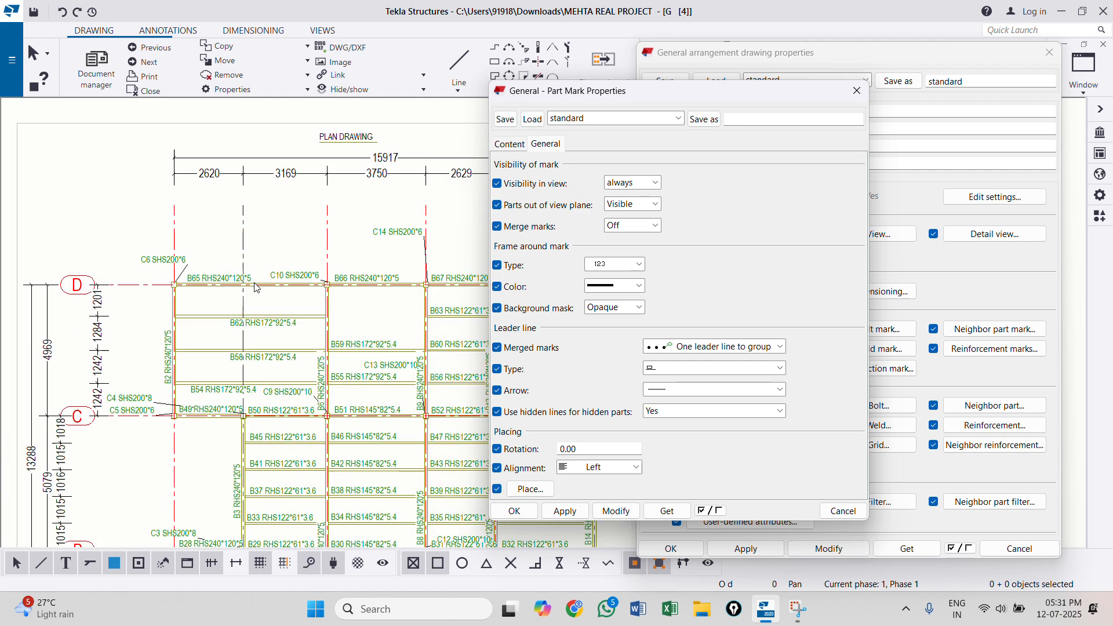
{"action": "scroll", "coordinate": [358, 288], "scroll_direction": "up", "scroll_amount": 2}
{"action": "scroll", "coordinate": [348, 279], "scroll_direction": "down", "scroll_amount": 3}
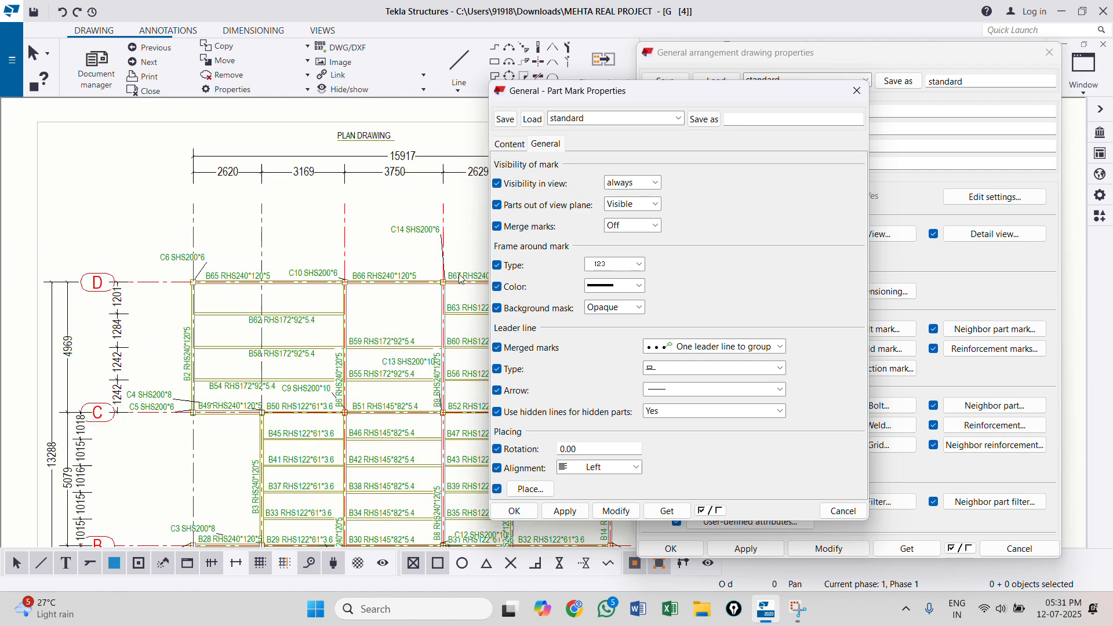
{"action": "scroll", "coordinate": [338, 266], "scroll_direction": "up", "scroll_amount": 1}
{"action": "scroll", "coordinate": [338, 266], "scroll_direction": "down", "scroll_amount": 2}
{"action": "scroll", "coordinate": [406, 290], "scroll_direction": "up", "scroll_amount": 3}
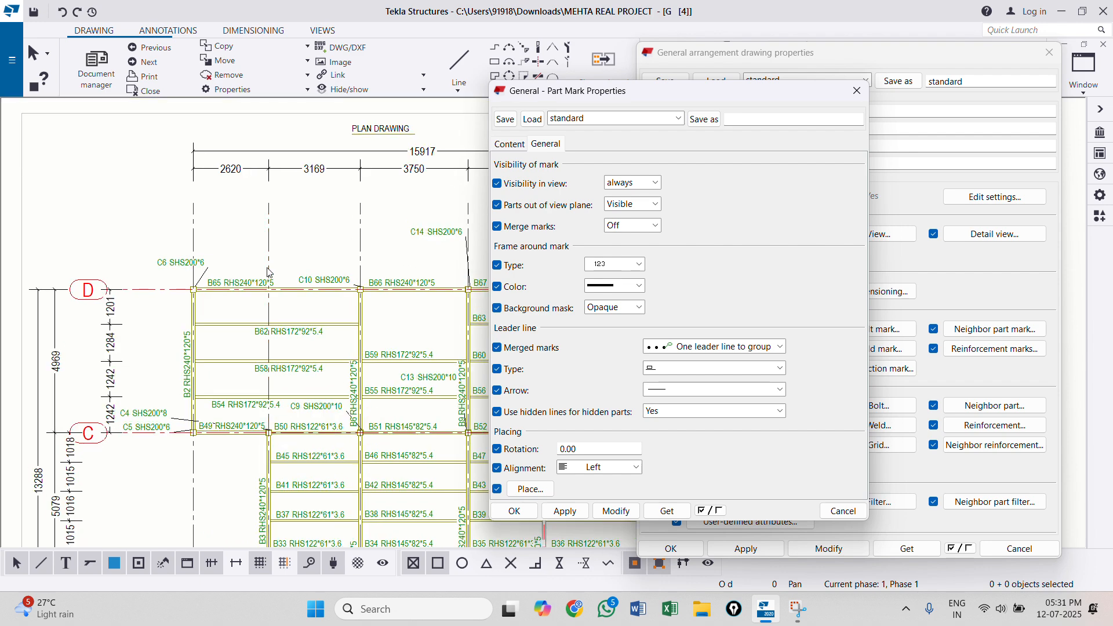
Step: Set the part marks' leader line arrow to the filled arrowhead and modify the drawing
{"action": "left_click", "coordinate": [685, 390]}
{"action": "left_click", "coordinate": [686, 207]}
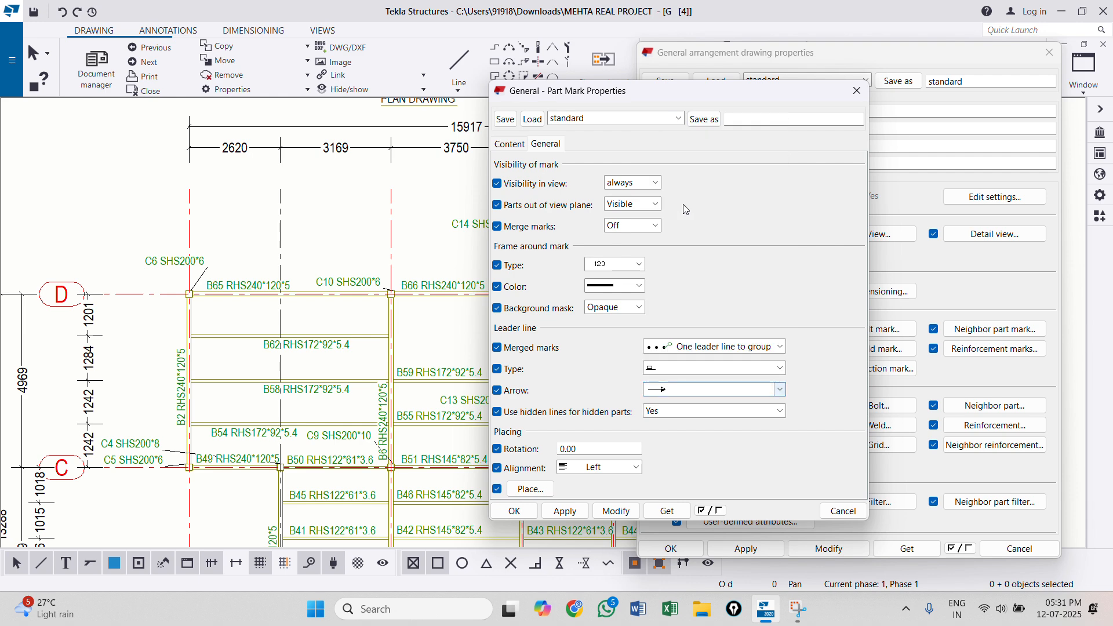
{"action": "left_click", "coordinate": [616, 511]}
{"action": "scroll", "coordinate": [194, 298], "scroll_direction": "up", "scroll_amount": 2}
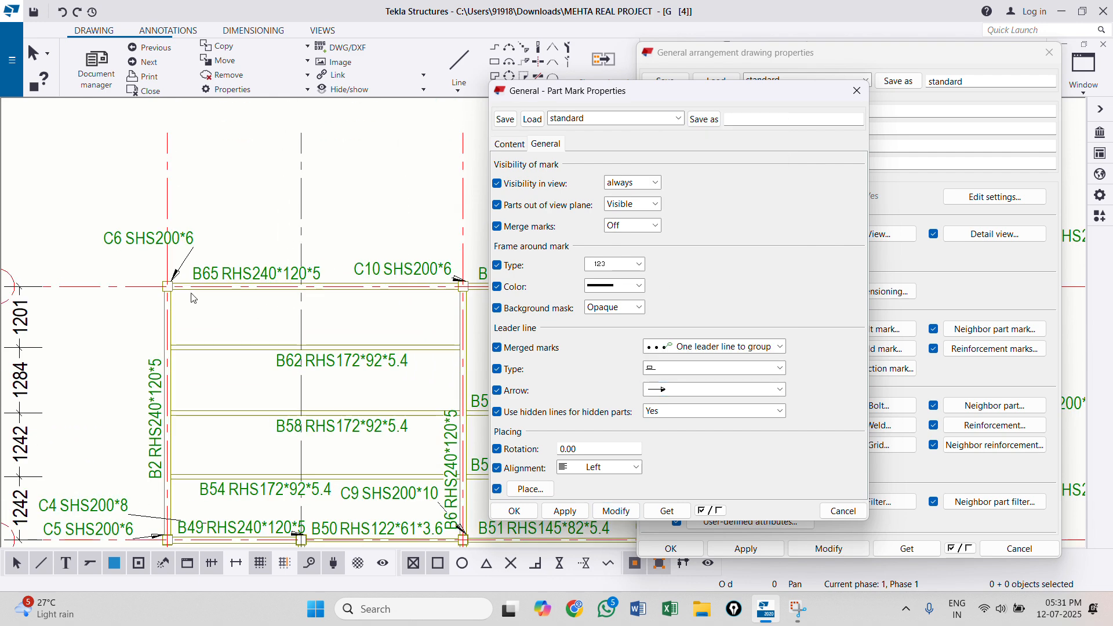
{"action": "scroll", "coordinate": [264, 339], "scroll_direction": "down", "scroll_amount": 4}
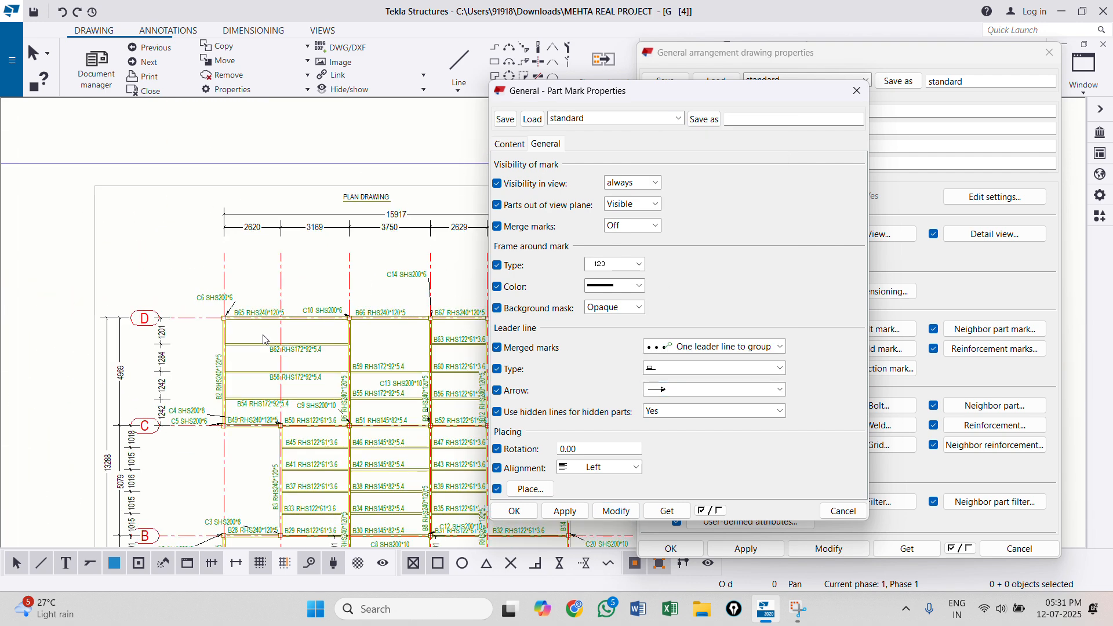
Step: Move the B9 RHS240*120*5 mark up along its beam, clear of the C13 column mark
{"action": "scroll", "coordinate": [439, 400], "scroll_direction": "up", "scroll_amount": 5}
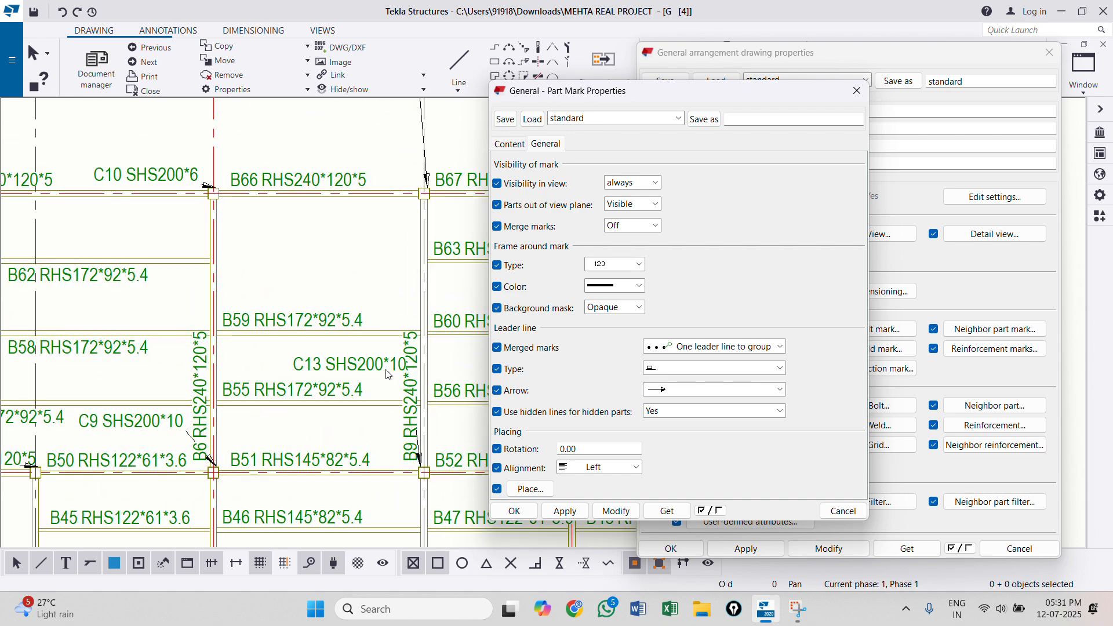
{"action": "scroll", "coordinate": [388, 374], "scroll_direction": "down", "scroll_amount": 4}
{"action": "scroll", "coordinate": [387, 375], "scroll_direction": "up", "scroll_amount": 3}
{"action": "left_click", "coordinate": [399, 398]}
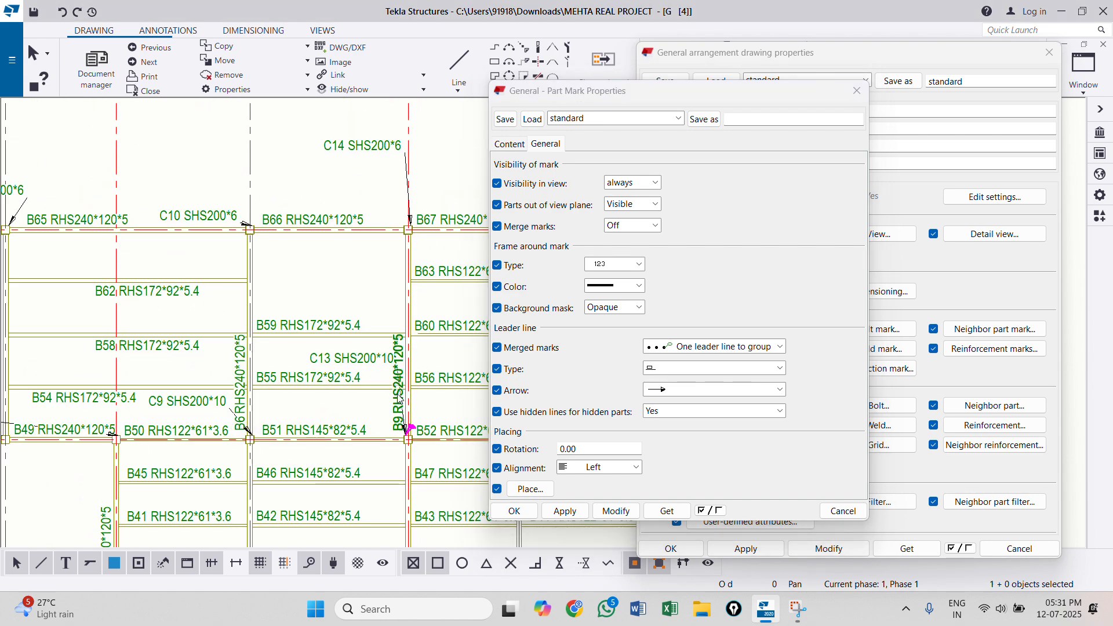
{"action": "left_click_drag", "start_coordinate": [400, 399], "coordinate": [399, 301]}
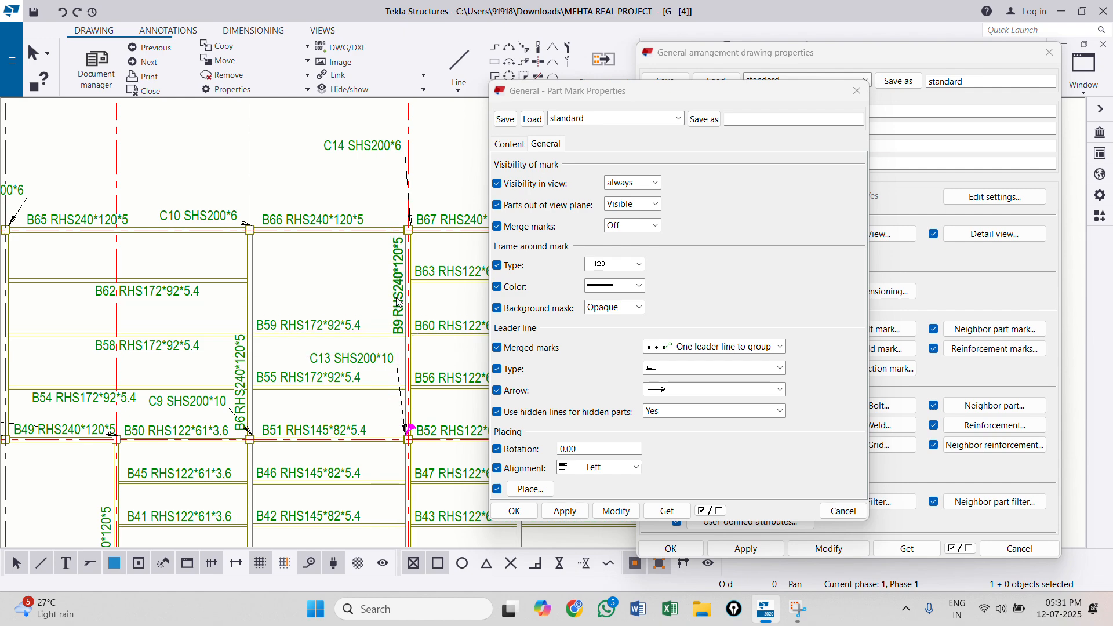
{"action": "left_click", "coordinate": [366, 298]}
Step: Move the B6 RHS240*120*5 mark up along its beam, away from the C9 column mark
{"action": "scroll", "coordinate": [367, 299], "scroll_direction": "down", "scroll_amount": 1}
{"action": "scroll", "coordinate": [365, 379], "scroll_direction": "down", "scroll_amount": 4}
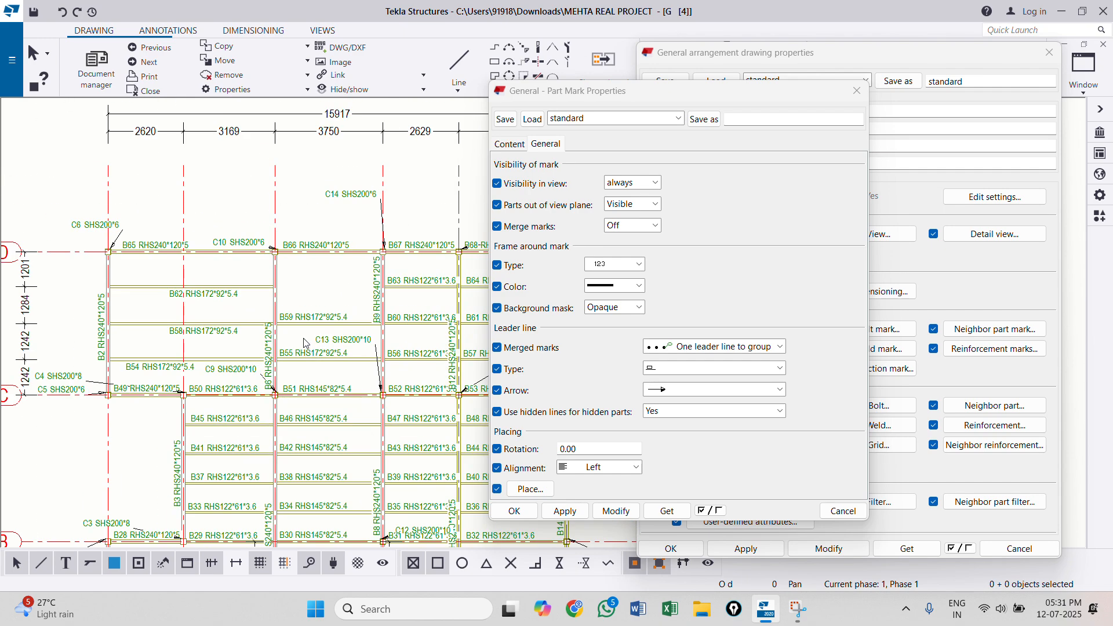
{"action": "scroll", "coordinate": [313, 337], "scroll_direction": "up", "scroll_amount": 6}
{"action": "left_click_drag", "start_coordinate": [313, 338], "coordinate": [325, 264]}
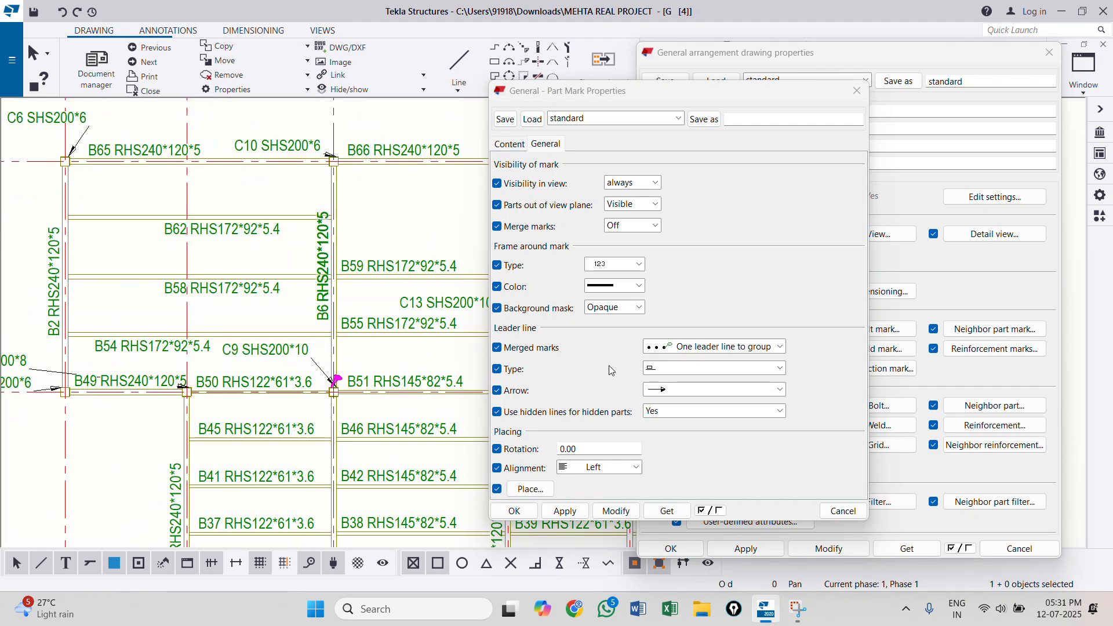
Step: Set the text height of the profile element in the main part marks to 2.00 and modify the drawing
{"action": "left_click", "coordinate": [510, 145]}
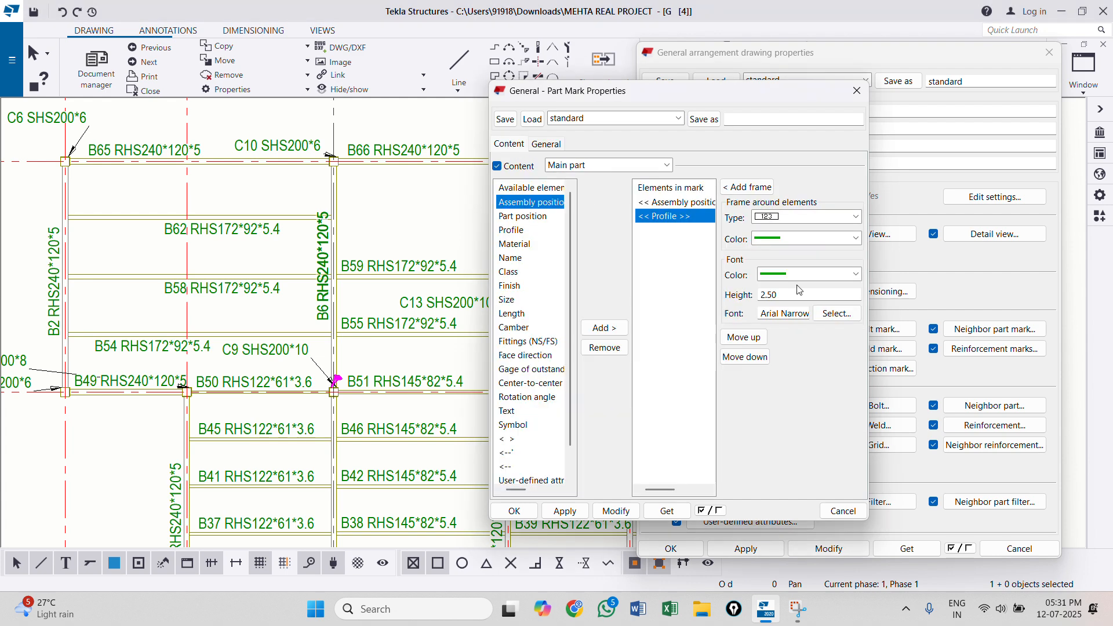
{"action": "left_click_drag", "start_coordinate": [801, 296], "coordinate": [763, 297]}
{"action": "left_click", "coordinate": [624, 507]}
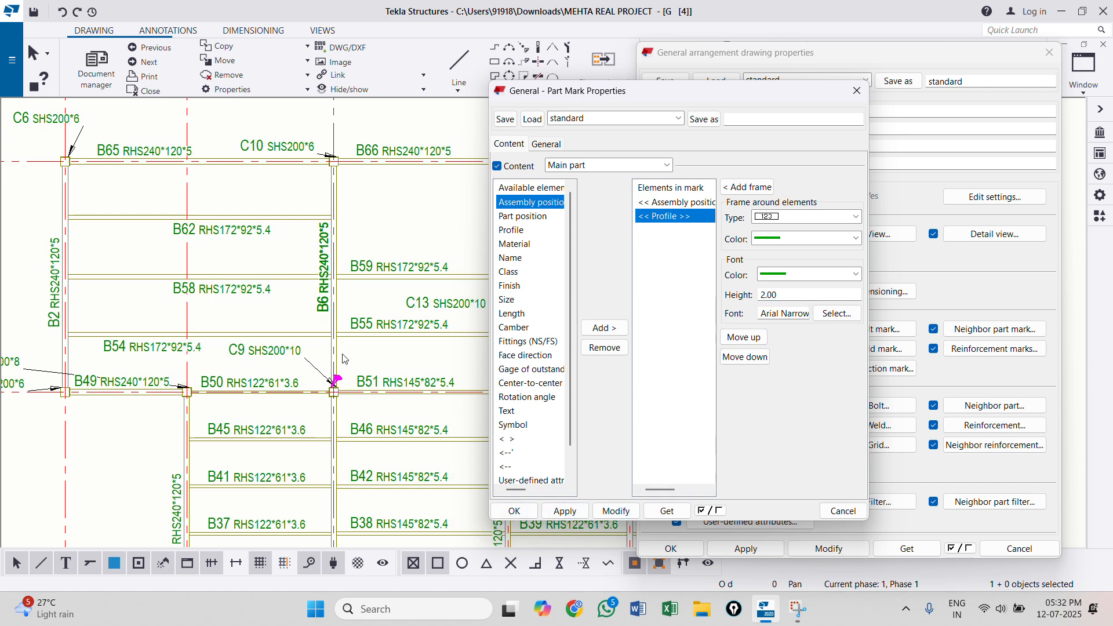
{"action": "scroll", "coordinate": [344, 360], "scroll_direction": "down", "scroll_amount": 4}
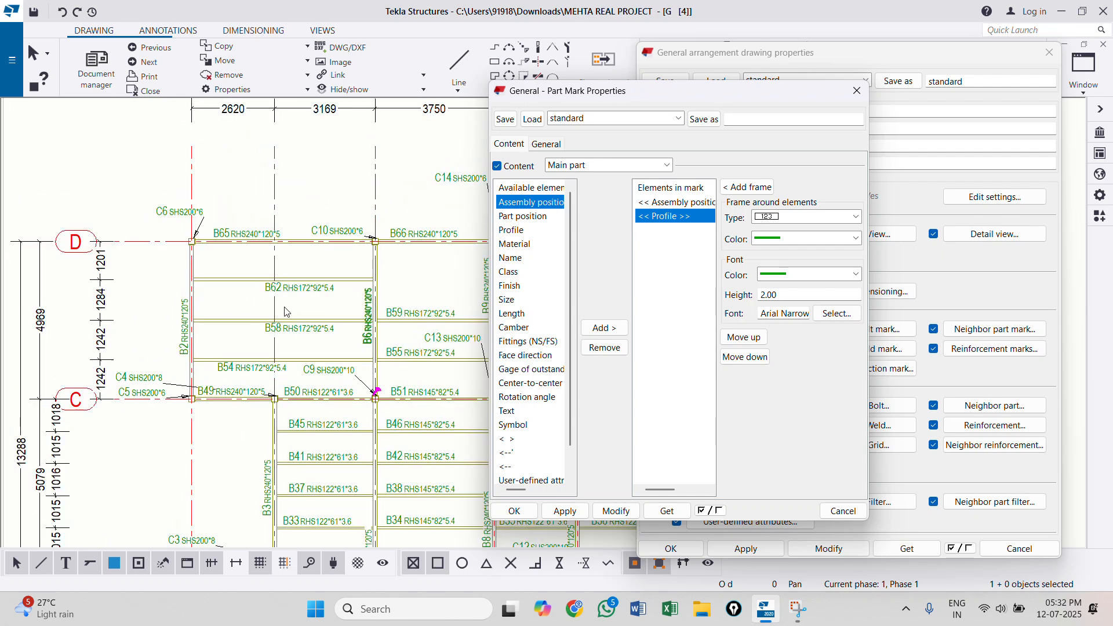
{"action": "scroll", "coordinate": [284, 312], "scroll_direction": "up", "scroll_amount": 3}
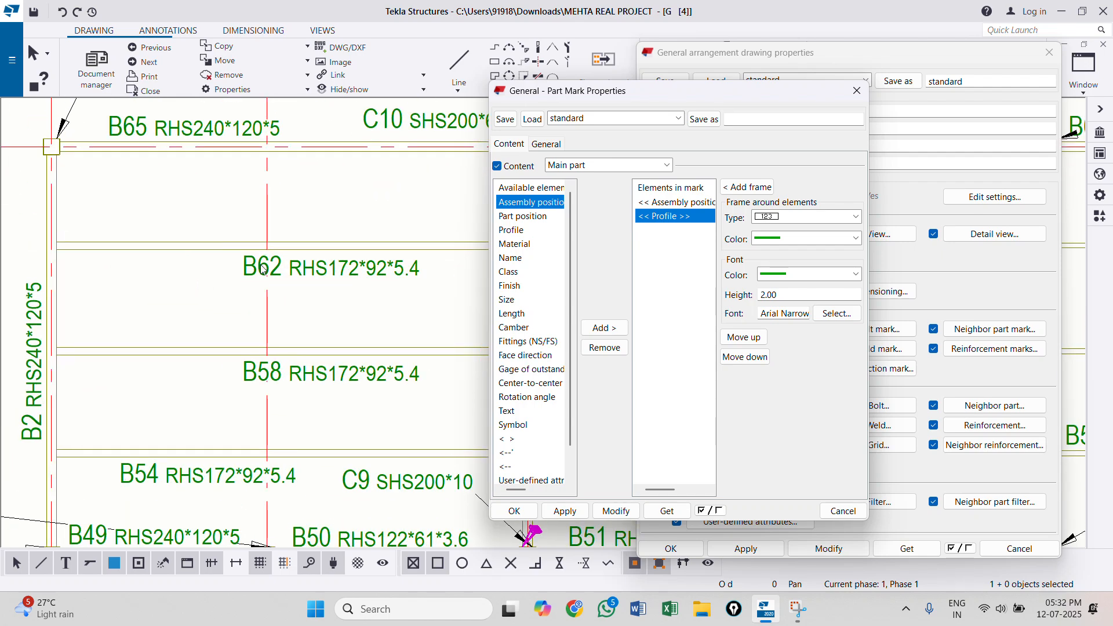
Step: Set the text height of the assembly position element in the main part marks to 2 and modify the drawing
{"action": "left_click", "coordinate": [679, 203]}
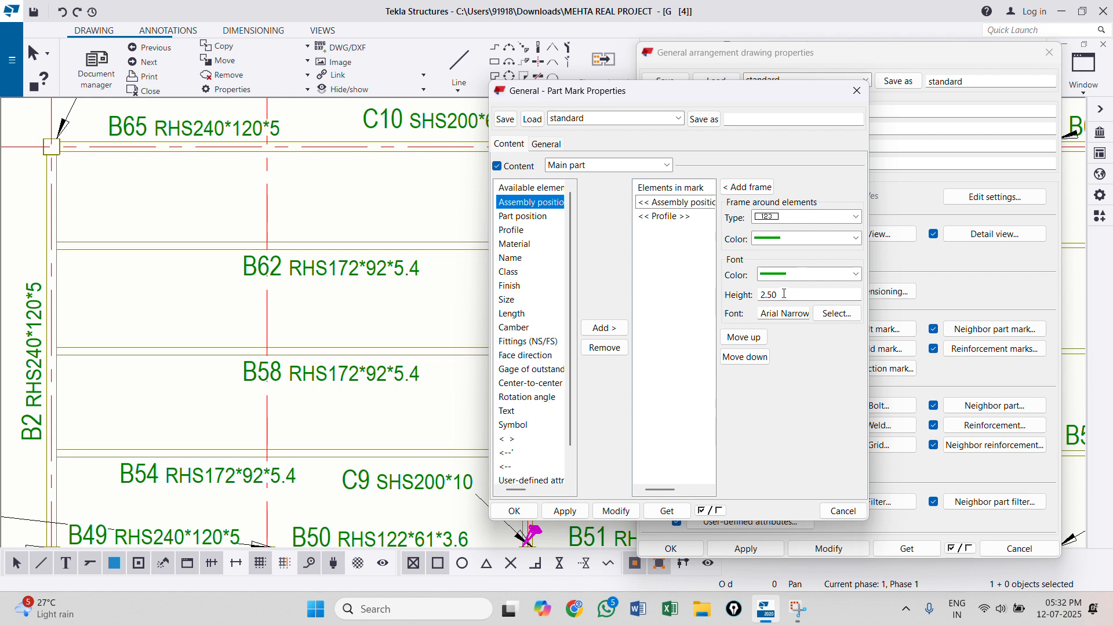
{"action": "left_click_drag", "start_coordinate": [785, 294], "coordinate": [732, 289]}
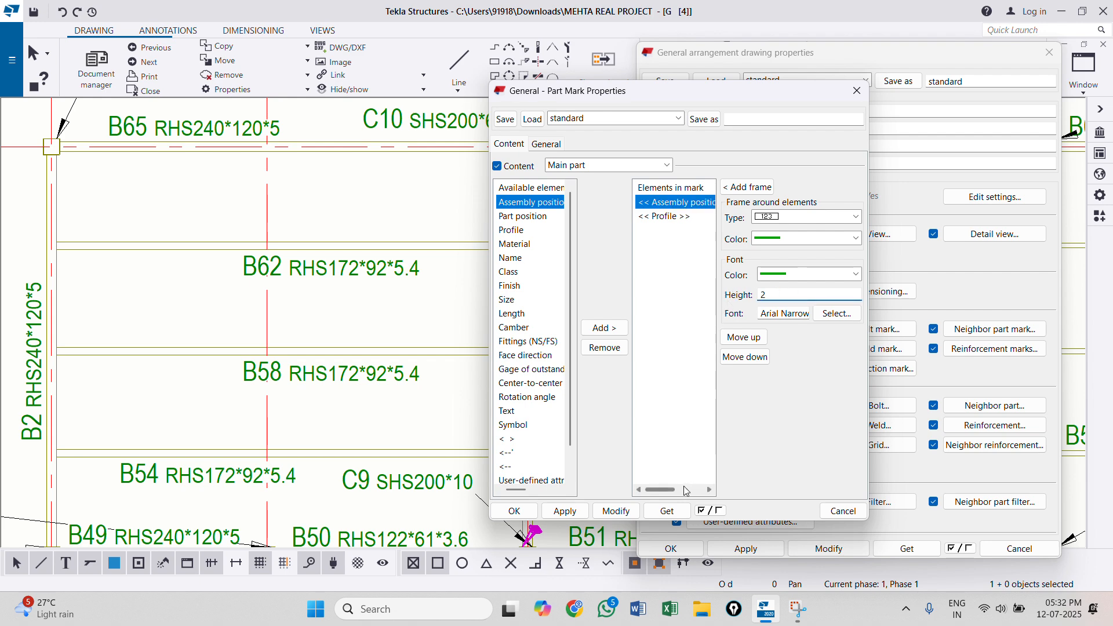
{"action": "type", "text": "2"}
{"action": "left_click", "coordinate": [616, 510]}
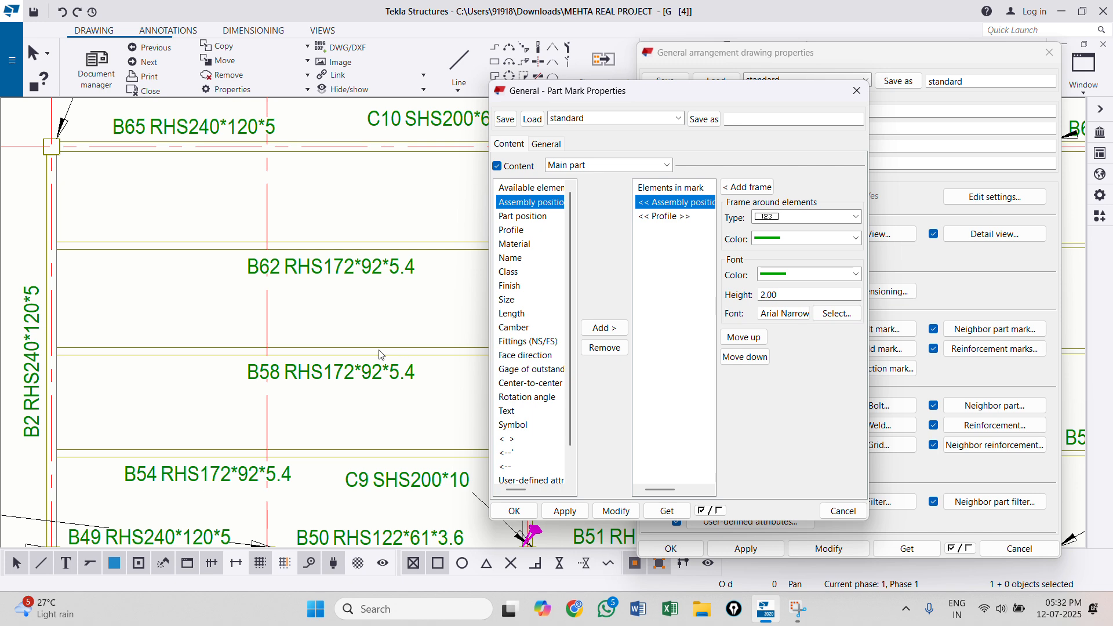
{"action": "scroll", "coordinate": [379, 354], "scroll_direction": "down", "scroll_amount": 5}
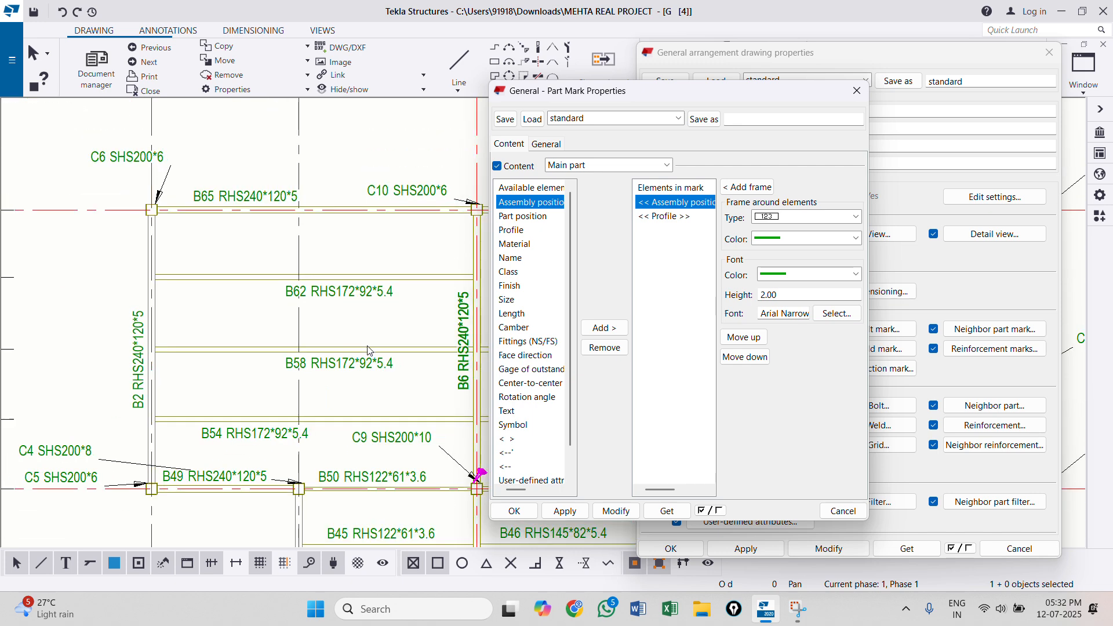
Step: Apply and accept the part mark properties, modify the drawing with the updated settings, and close the drawing properties
{"action": "left_click", "coordinate": [582, 511]}
{"action": "left_click", "coordinate": [514, 511]}
{"action": "scroll", "coordinate": [582, 352], "scroll_direction": "down", "scroll_amount": 2}
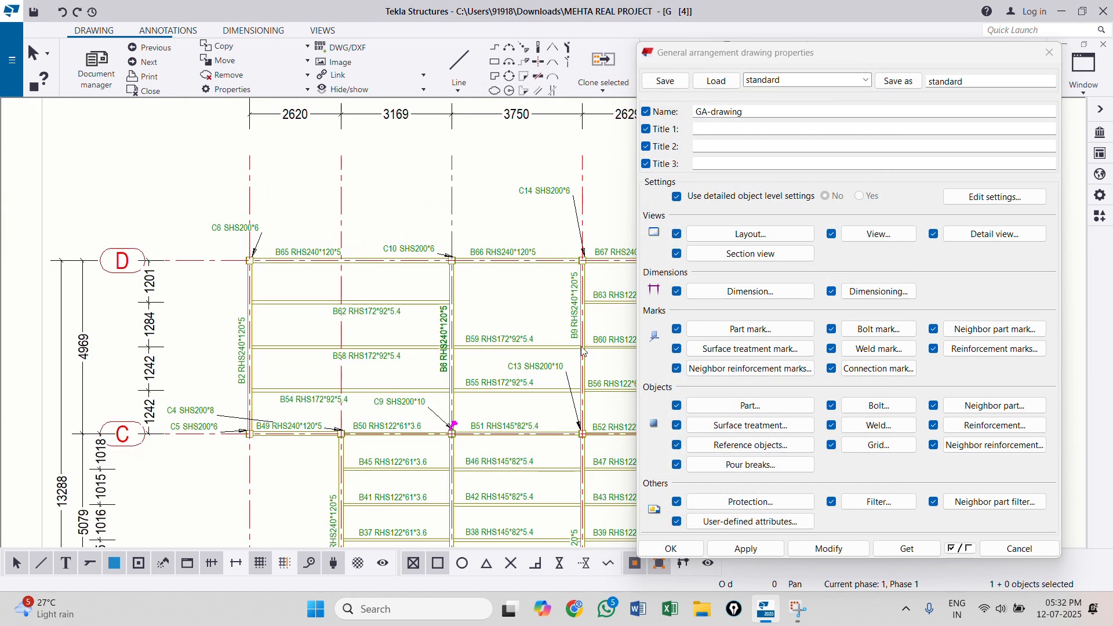
{"action": "scroll", "coordinate": [455, 305], "scroll_direction": "down", "scroll_amount": 3}
{"action": "scroll", "coordinate": [508, 399], "scroll_direction": "up", "scroll_amount": 2}
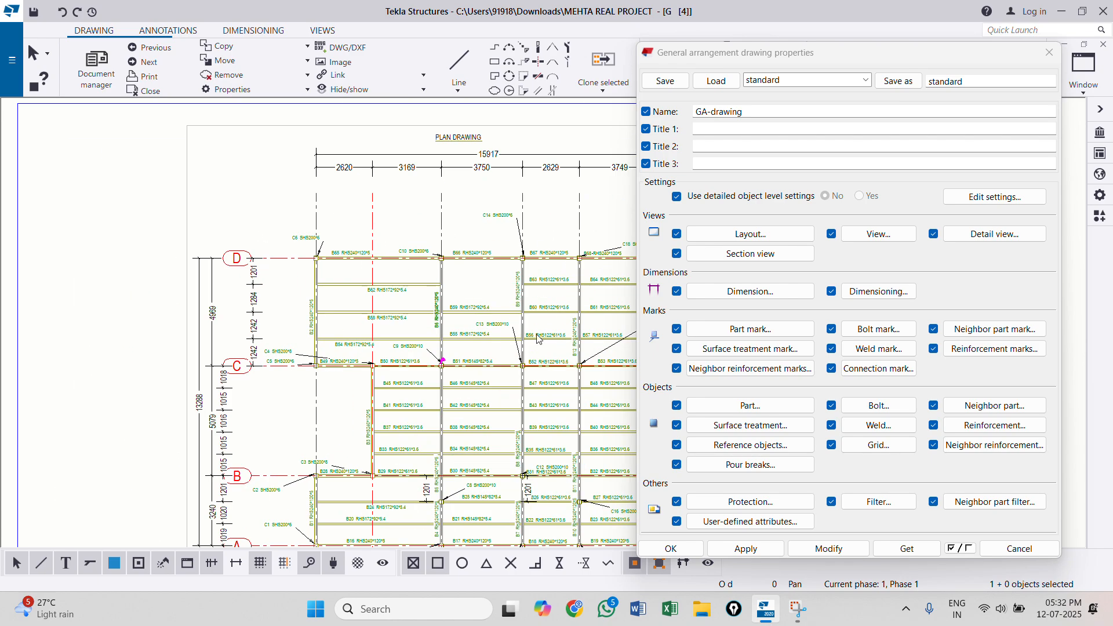
{"action": "scroll", "coordinate": [536, 335], "scroll_direction": "up", "scroll_amount": 3}
{"action": "scroll", "coordinate": [414, 337], "scroll_direction": "down", "scroll_amount": 6}
{"action": "scroll", "coordinate": [485, 349], "scroll_direction": "up", "scroll_amount": 4}
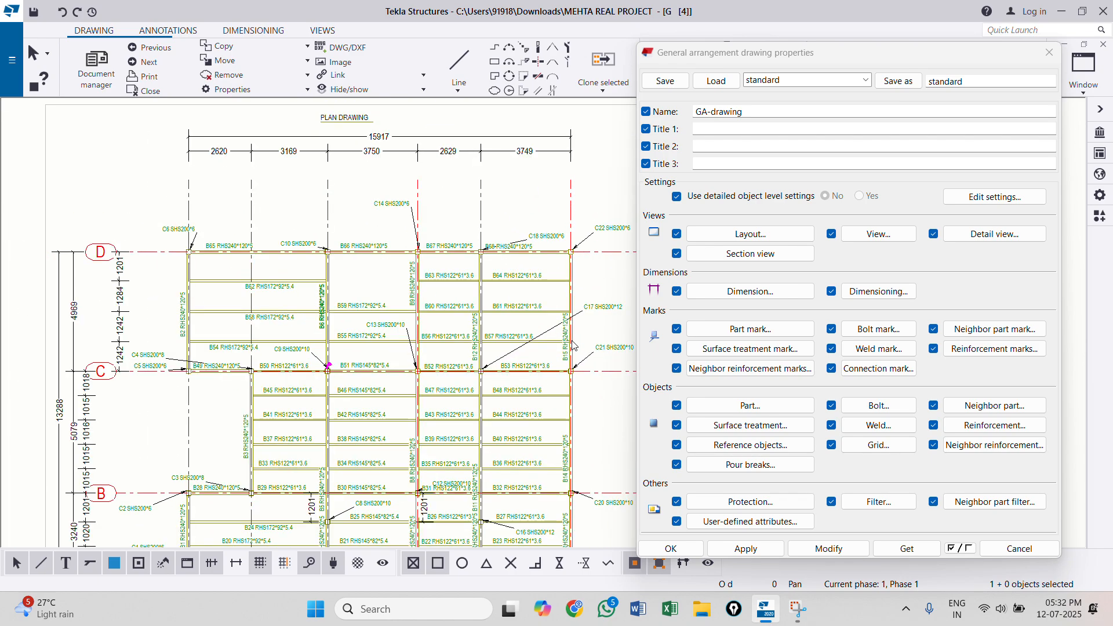
{"action": "left_click", "coordinate": [828, 548]}
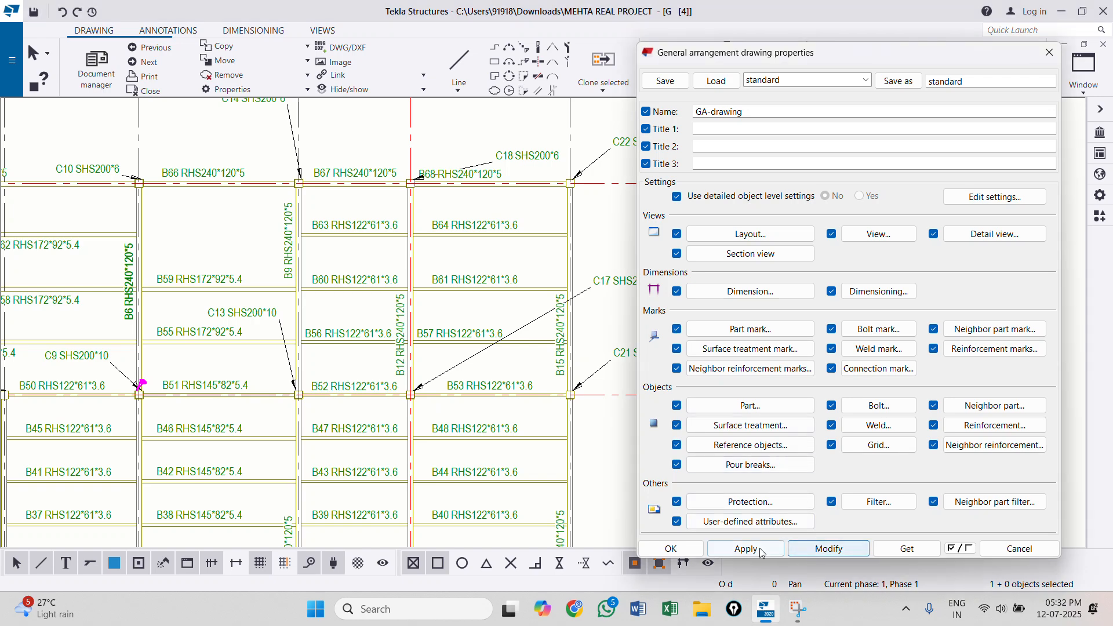
{"action": "left_click", "coordinate": [671, 549]}
Step: Examine the arrangement and readability of the beam and column marks across the plan drawing
{"action": "scroll", "coordinate": [603, 353], "scroll_direction": "down", "scroll_amount": 4}
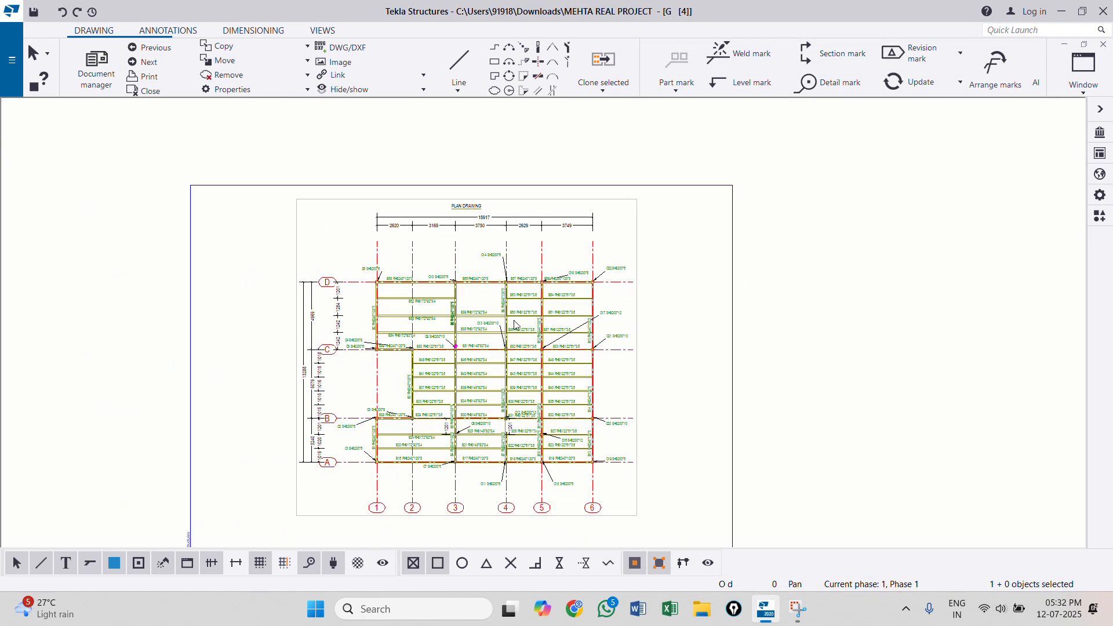
{"action": "scroll", "coordinate": [619, 247], "scroll_direction": "up", "scroll_amount": 4}
{"action": "scroll", "coordinate": [620, 247], "scroll_direction": "down", "scroll_amount": 2}
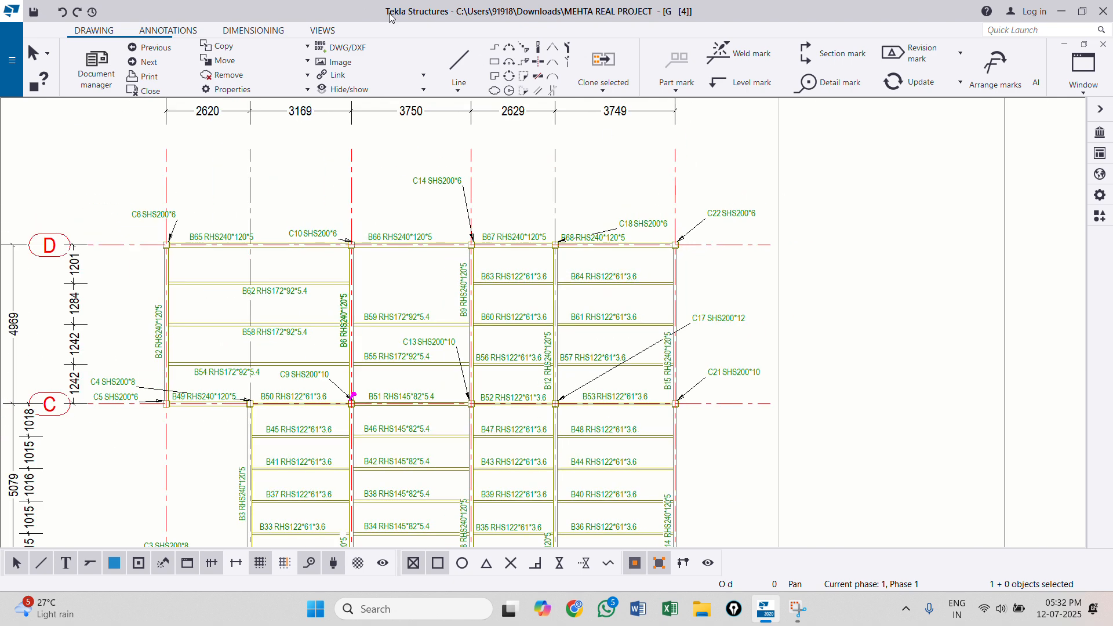
{"action": "scroll", "coordinate": [618, 180], "scroll_direction": "up", "scroll_amount": 2}
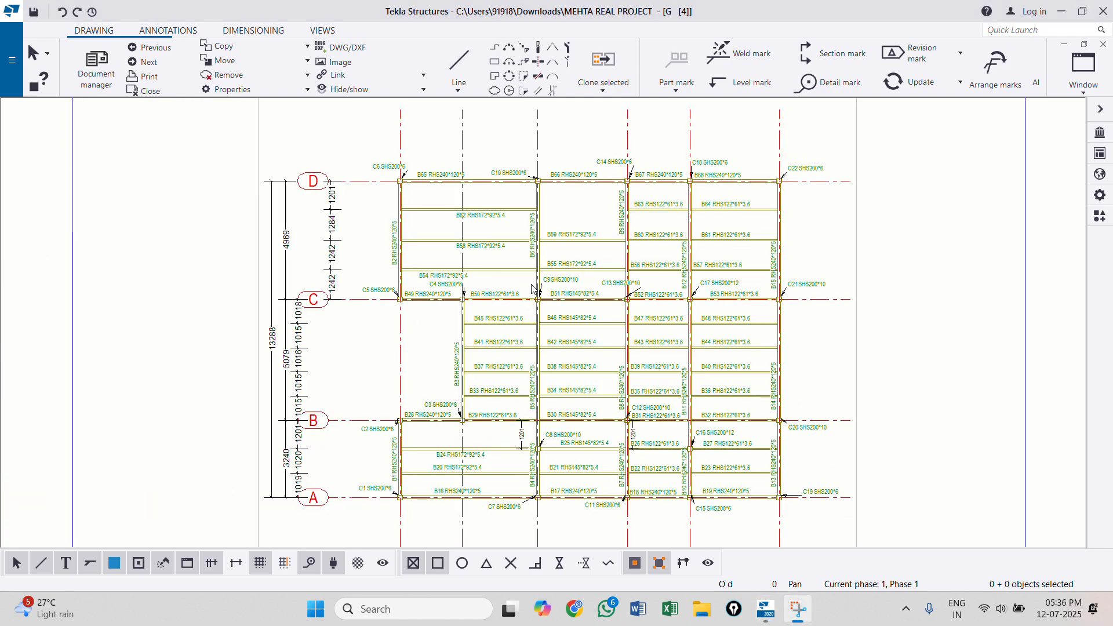
{"action": "scroll", "coordinate": [532, 288], "scroll_direction": "down", "scroll_amount": 1}
{"action": "scroll", "coordinate": [486, 254], "scroll_direction": "up", "scroll_amount": 1}
{"action": "scroll", "coordinate": [413, 177], "scroll_direction": "up", "scroll_amount": 1}
{"action": "scroll", "coordinate": [468, 193], "scroll_direction": "down", "scroll_amount": 1}
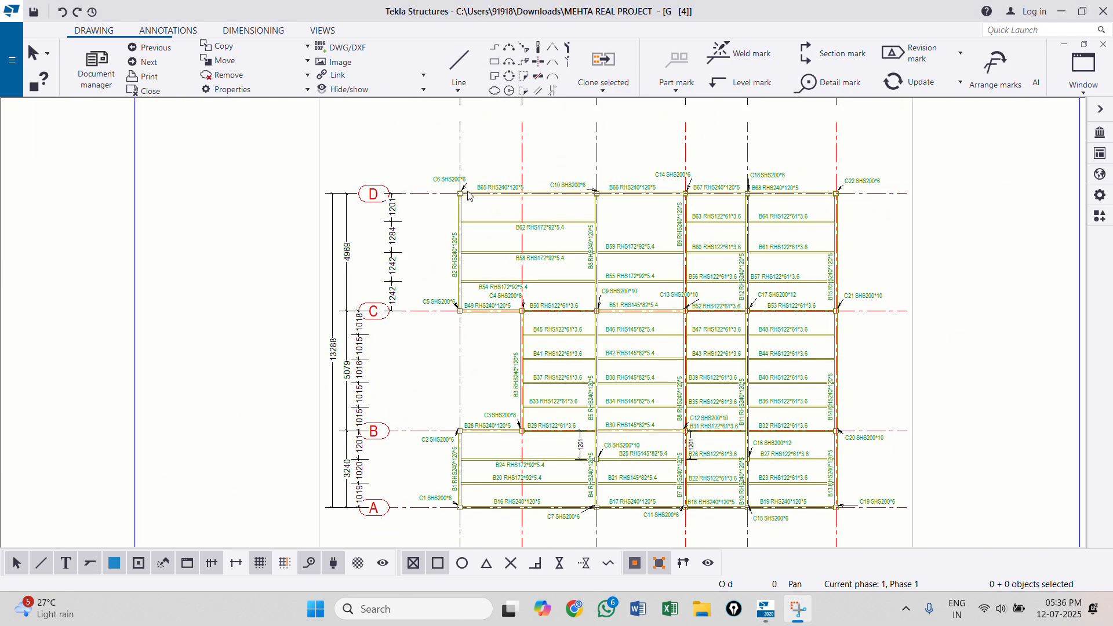
{"action": "scroll", "coordinate": [461, 179], "scroll_direction": "down", "scroll_amount": 1}
{"action": "scroll", "coordinate": [427, 194], "scroll_direction": "up", "scroll_amount": 1}
{"action": "scroll", "coordinate": [425, 186], "scroll_direction": "up", "scroll_amount": 1}
{"action": "scroll", "coordinate": [444, 182], "scroll_direction": "down", "scroll_amount": 1}
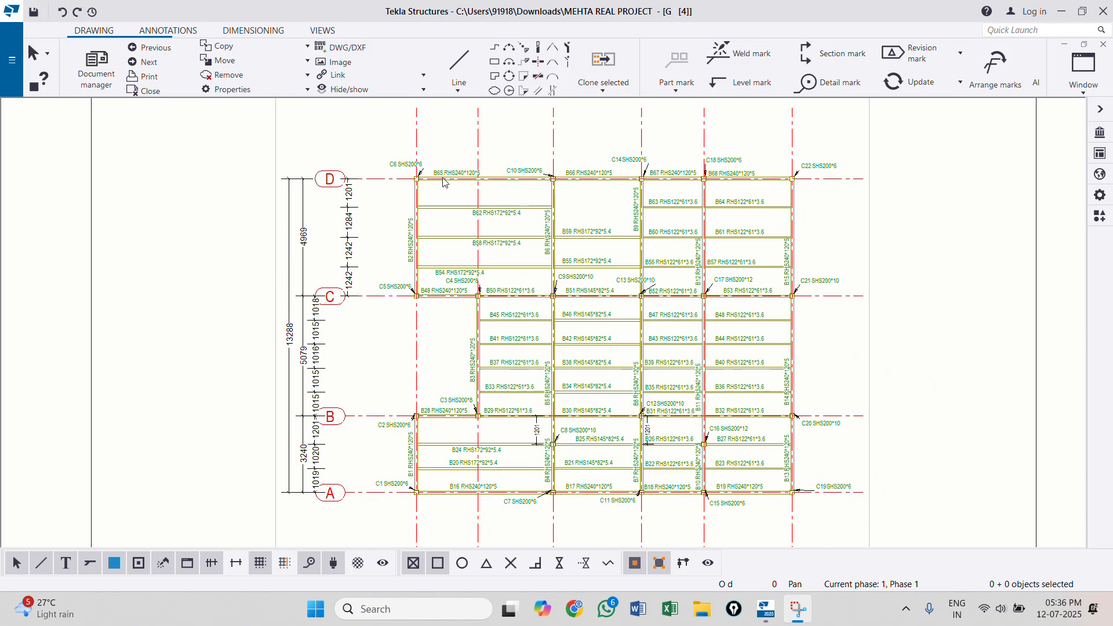
{"action": "scroll", "coordinate": [444, 182], "scroll_direction": "down", "scroll_amount": 1}
{"action": "scroll", "coordinate": [453, 231], "scroll_direction": "up", "scroll_amount": 1}
{"action": "scroll", "coordinate": [467, 354], "scroll_direction": "down", "scroll_amount": 2}
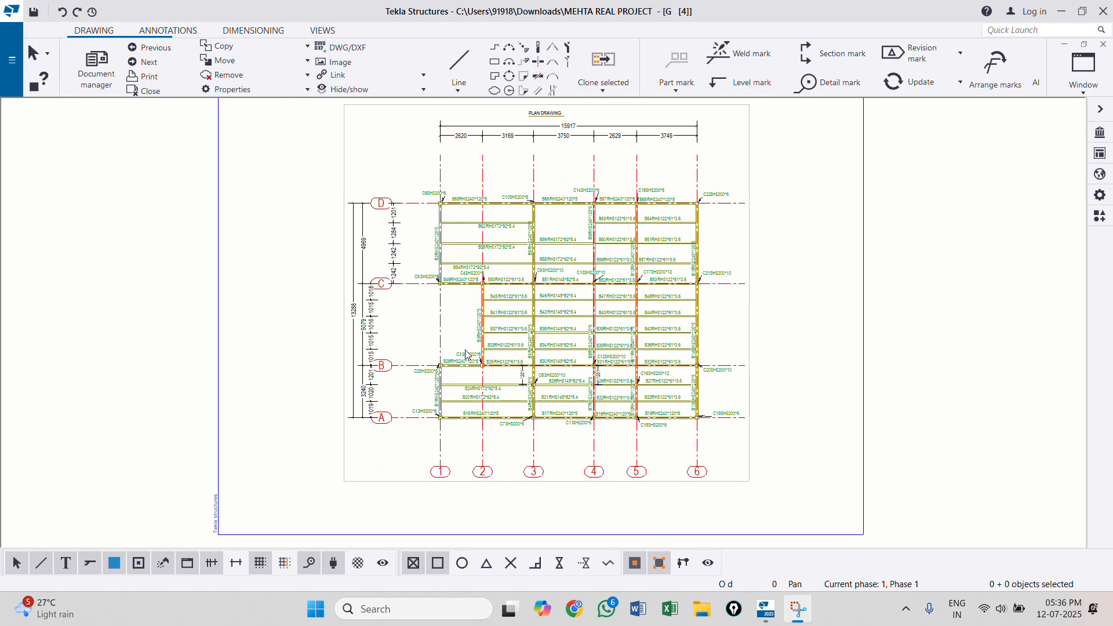
{"action": "scroll", "coordinate": [467, 355], "scroll_direction": "down", "scroll_amount": 2}
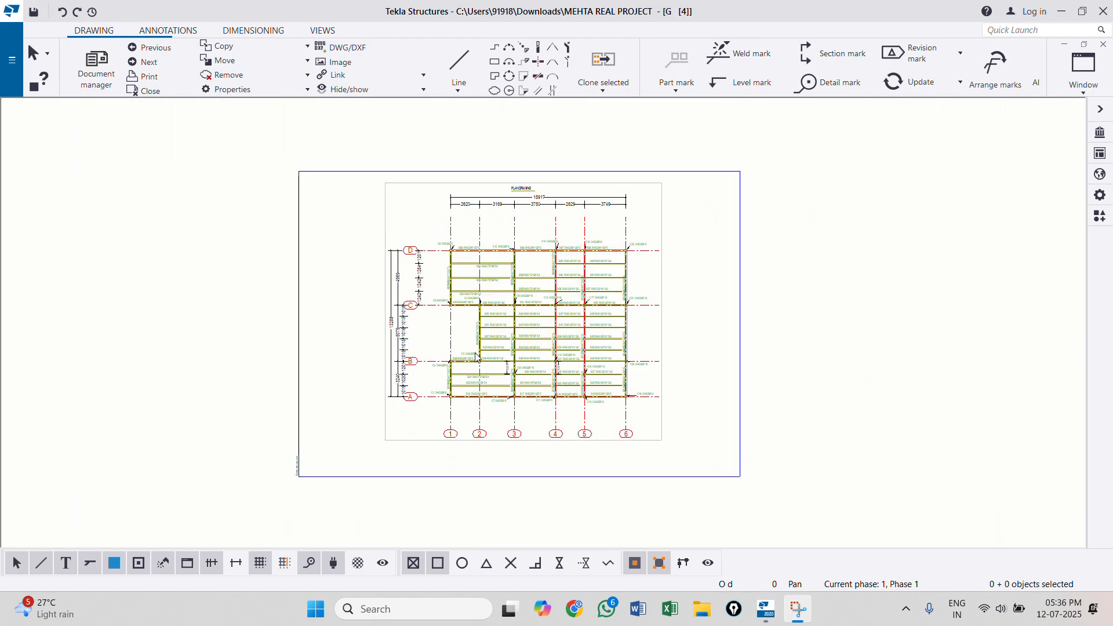
{"action": "double_click", "coordinate": [735, 430]}
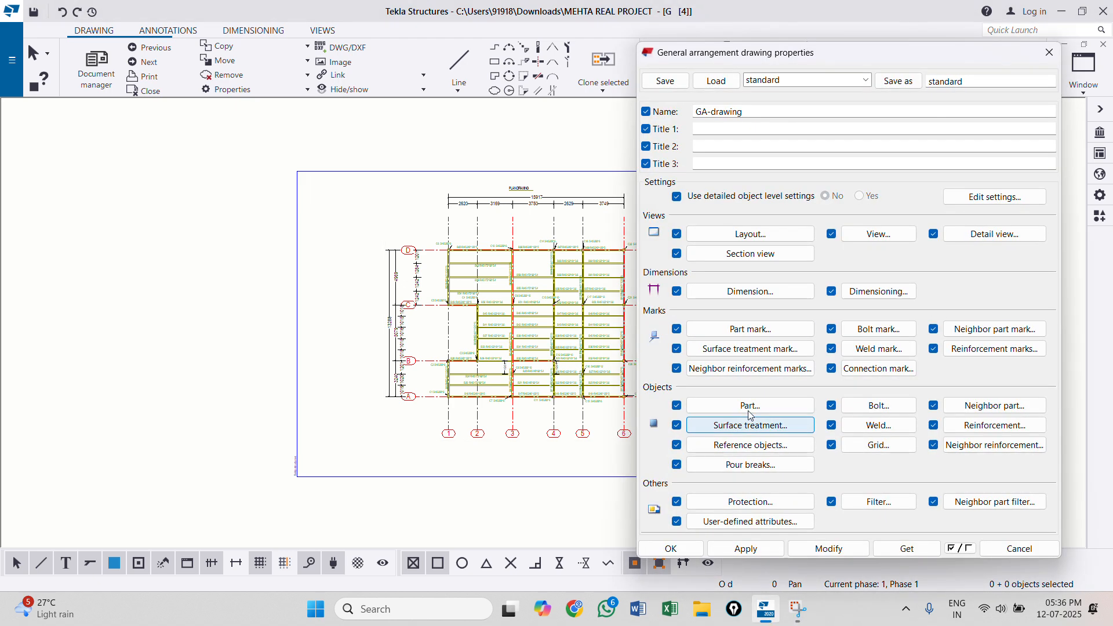
{"action": "left_click", "coordinate": [1049, 52]}
{"action": "right_click", "coordinate": [689, 312]}
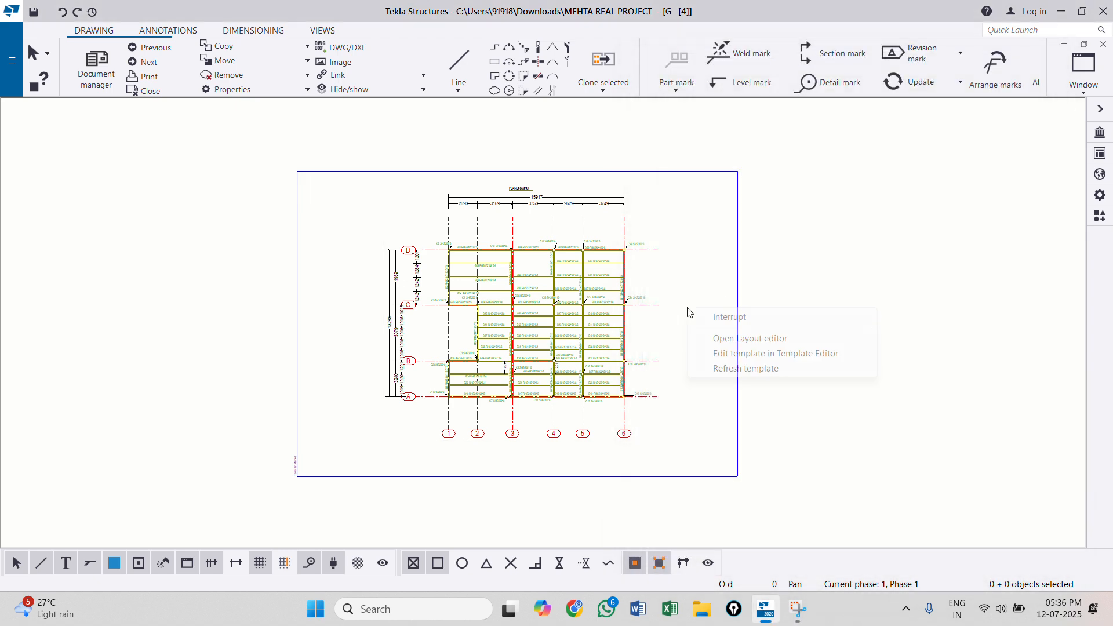
{"action": "left_click", "coordinate": [730, 354]}
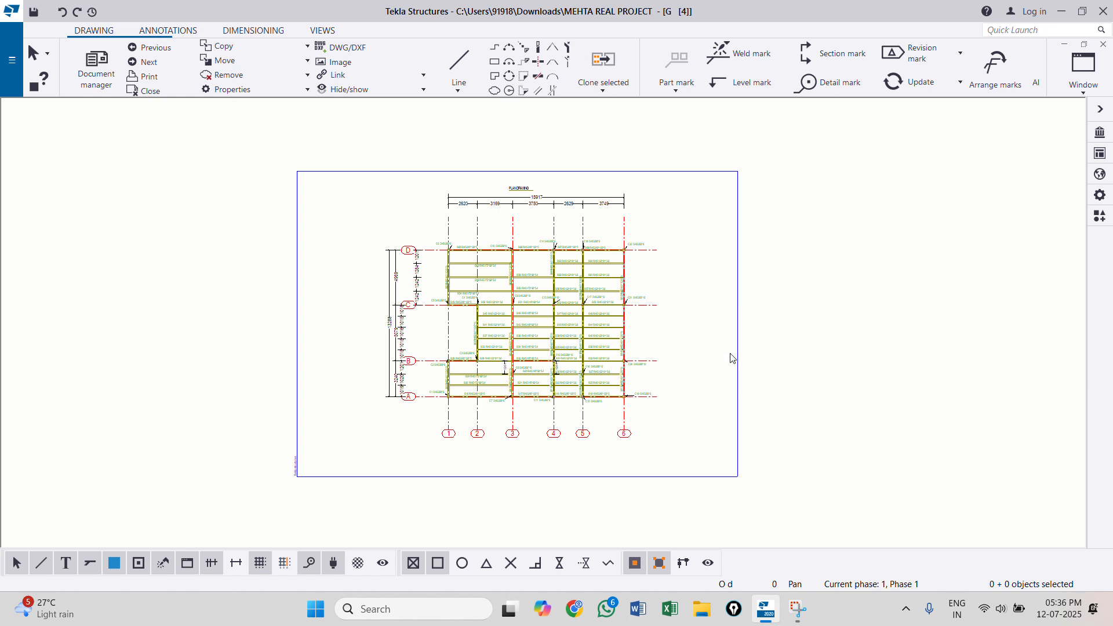
{"action": "right_click", "coordinate": [730, 358]}
{"action": "left_click", "coordinate": [737, 406]}
{"action": "left_click", "coordinate": [668, 365]}
{"action": "right_click", "coordinate": [704, 365]}
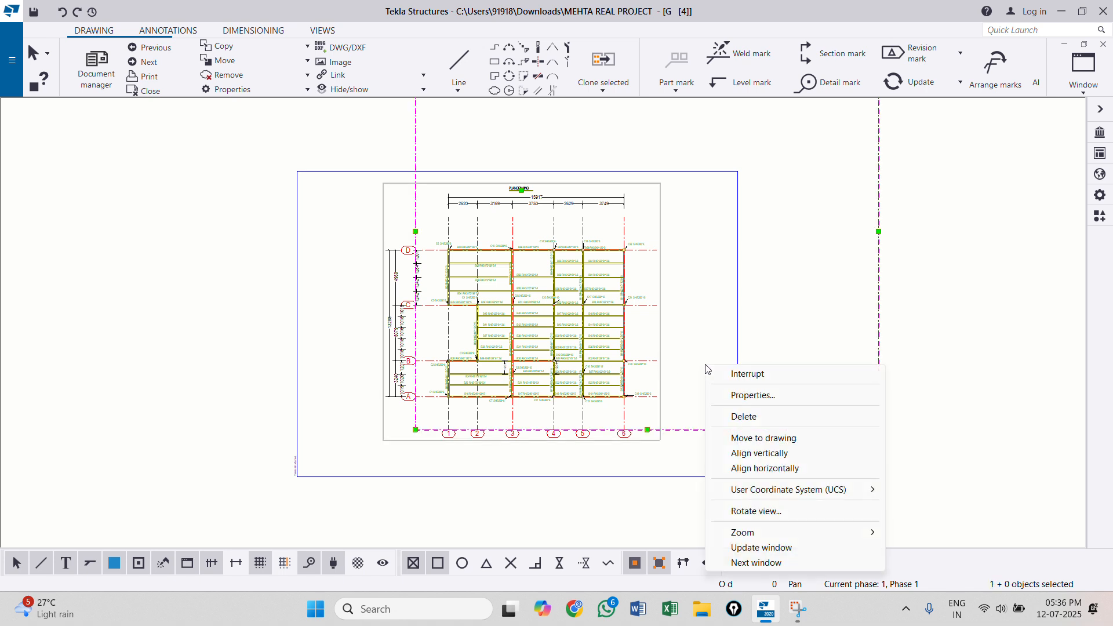
{"action": "double_click", "coordinate": [675, 314]}
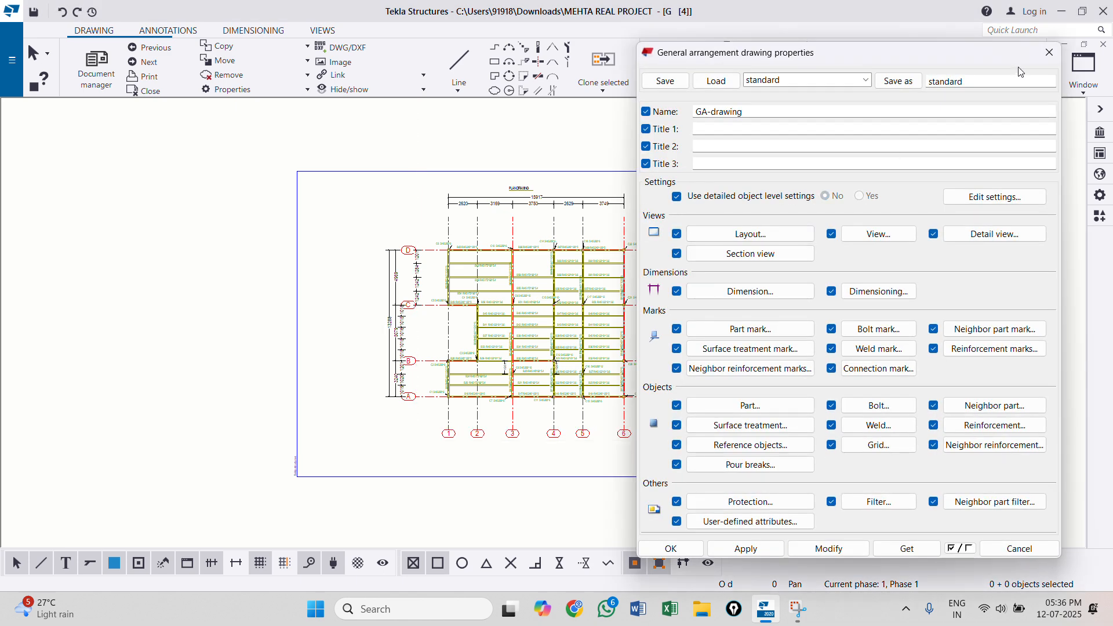
{"action": "left_click", "coordinate": [1049, 52]}
{"action": "double_click", "coordinate": [739, 398]}
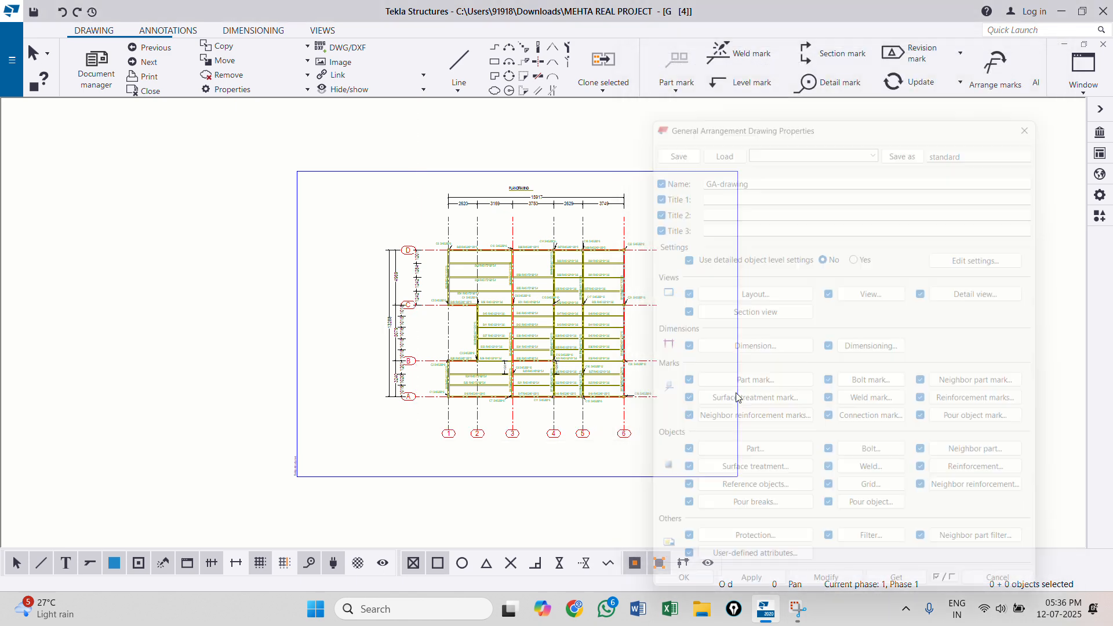
{"action": "left_click", "coordinate": [1050, 52]}
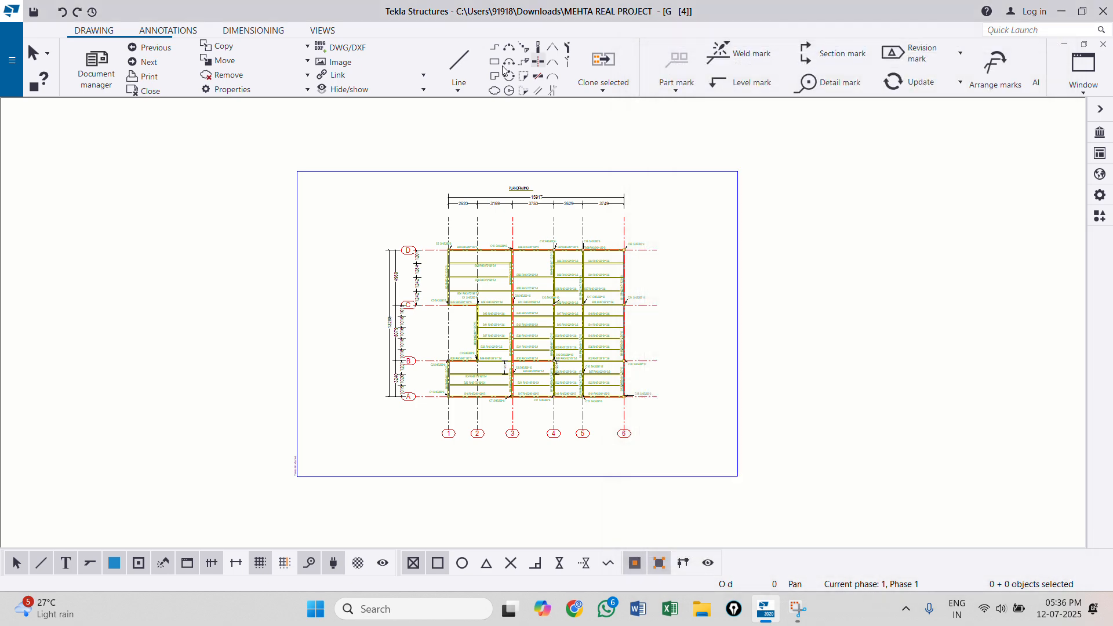
Step: Open the drawing's layout for editing and place the drawing_title table in the sheet's lower-right corner
{"action": "scroll", "coordinate": [665, 475], "scroll_direction": "up", "scroll_amount": 1}
{"action": "left_click", "coordinate": [747, 464]}
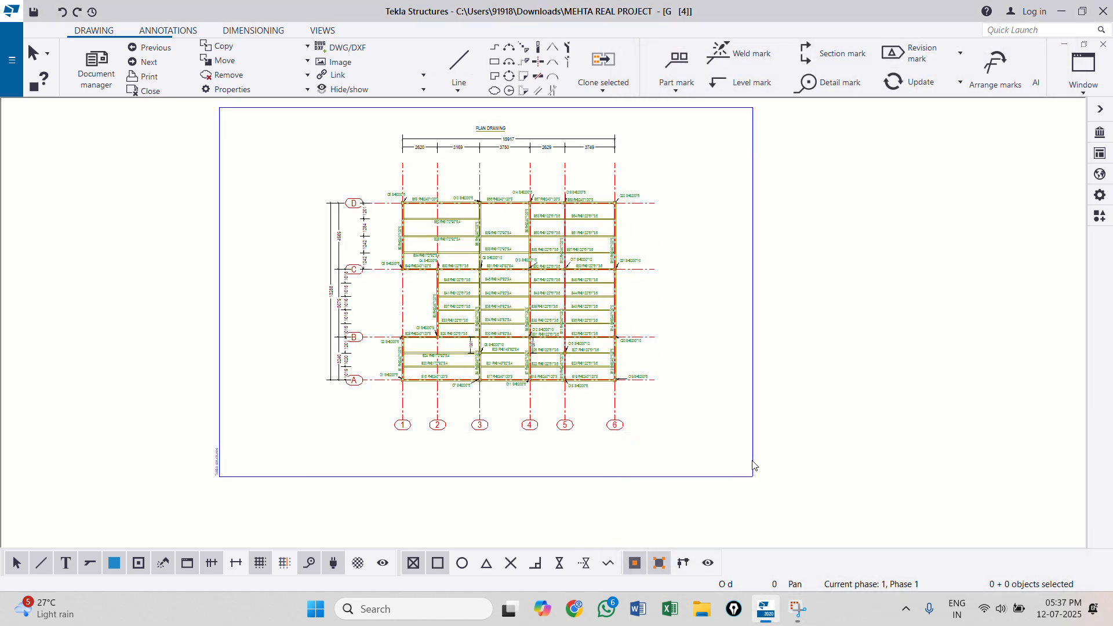
{"action": "right_click", "coordinate": [737, 425]}
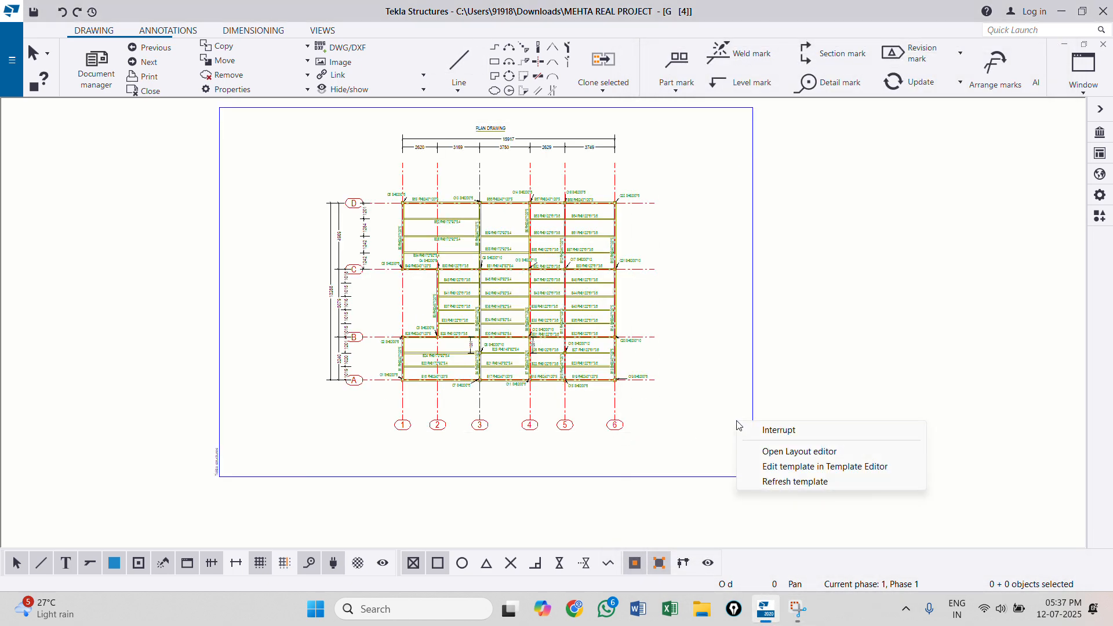
{"action": "left_click", "coordinate": [772, 452]}
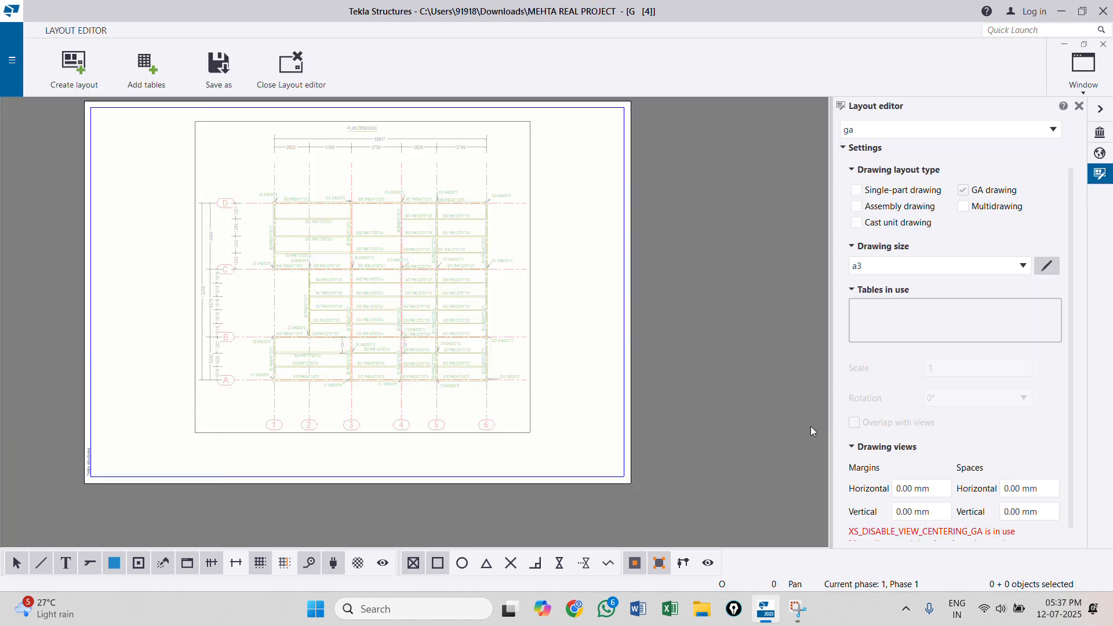
{"action": "left_click", "coordinate": [134, 81]}
{"action": "left_click", "coordinate": [72, 123]}
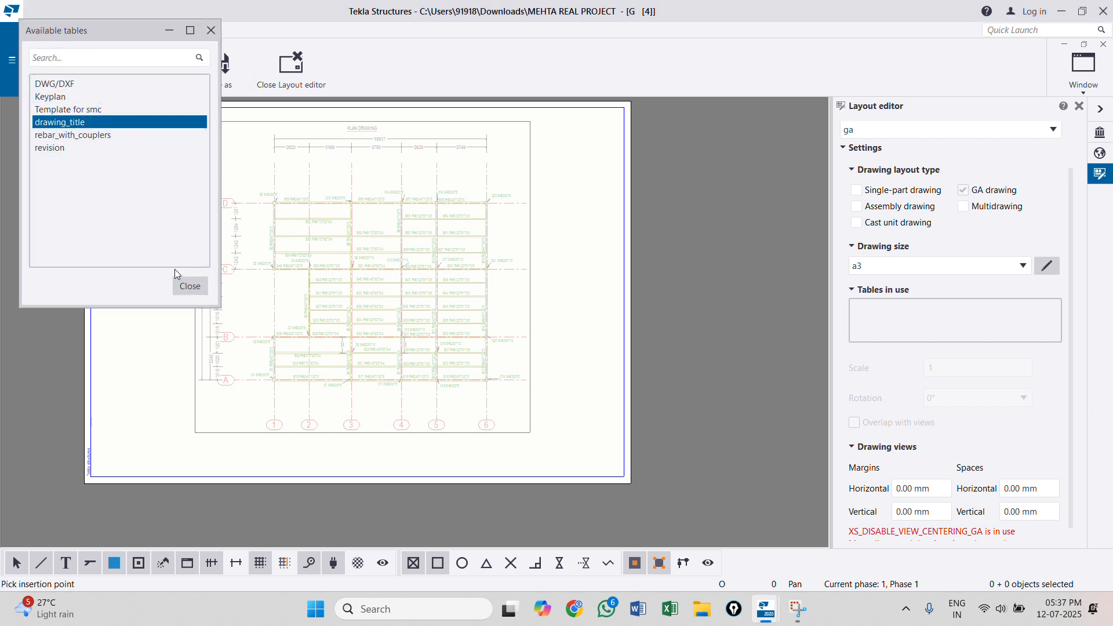
{"action": "left_click", "coordinate": [623, 475]}
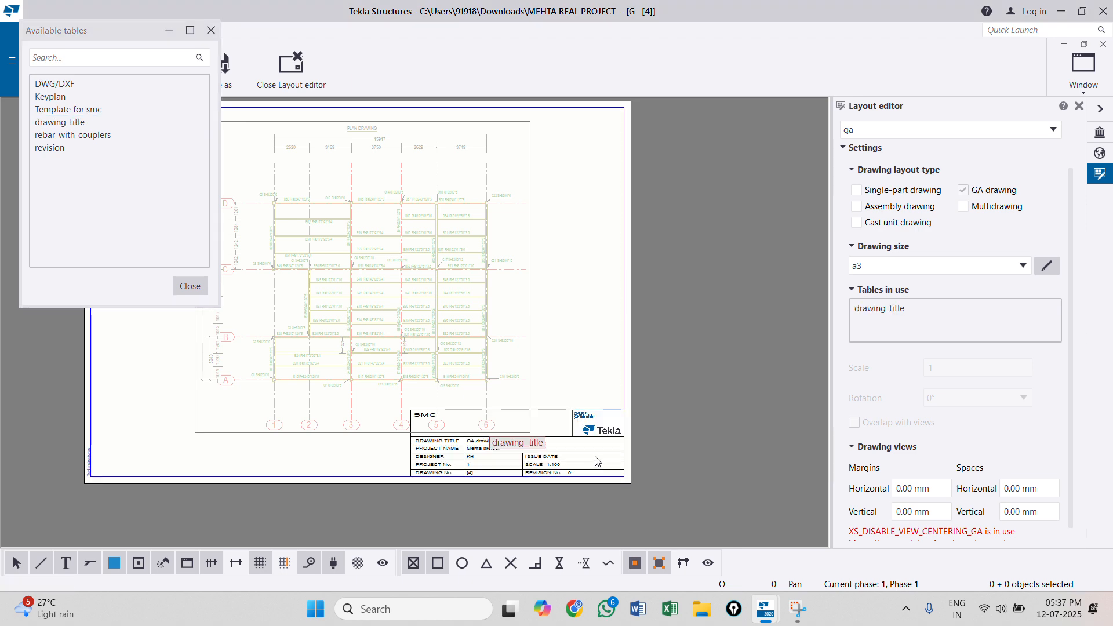
Step: Finish adding tables, exit the Layout editor and save the changes to the ga layout
{"action": "scroll", "coordinate": [597, 461], "scroll_direction": "up", "scroll_amount": 2}
{"action": "scroll", "coordinate": [522, 459], "scroll_direction": "down", "scroll_amount": 1}
{"action": "scroll", "coordinate": [497, 458], "scroll_direction": "up", "scroll_amount": 1}
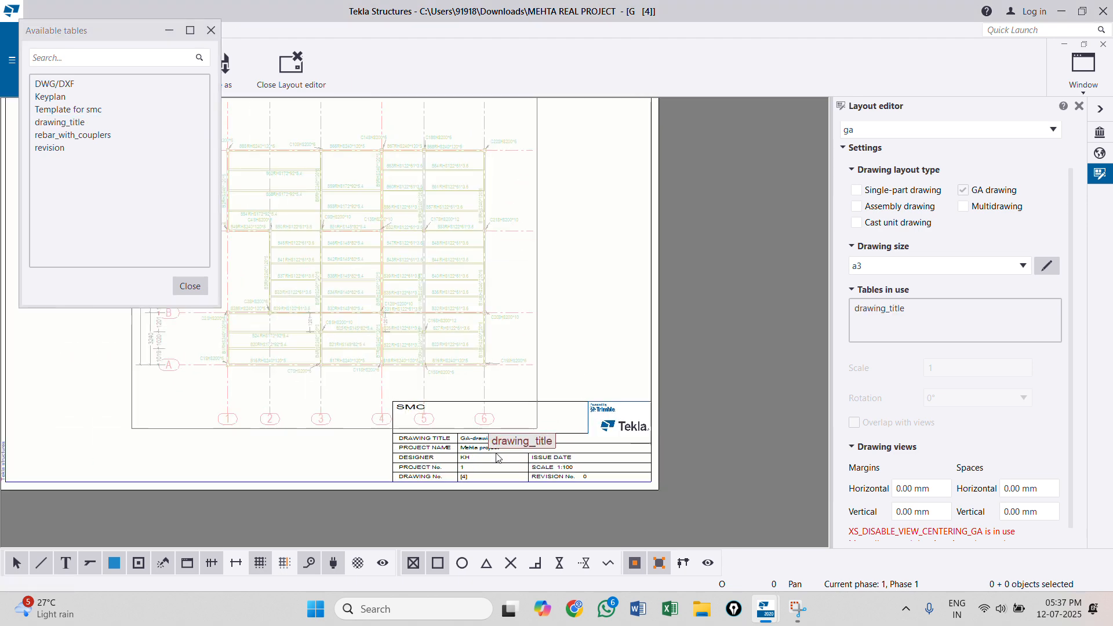
{"action": "scroll", "coordinate": [497, 458], "scroll_direction": "down", "scroll_amount": 1}
{"action": "scroll", "coordinate": [248, 435], "scroll_direction": "up", "scroll_amount": 1}
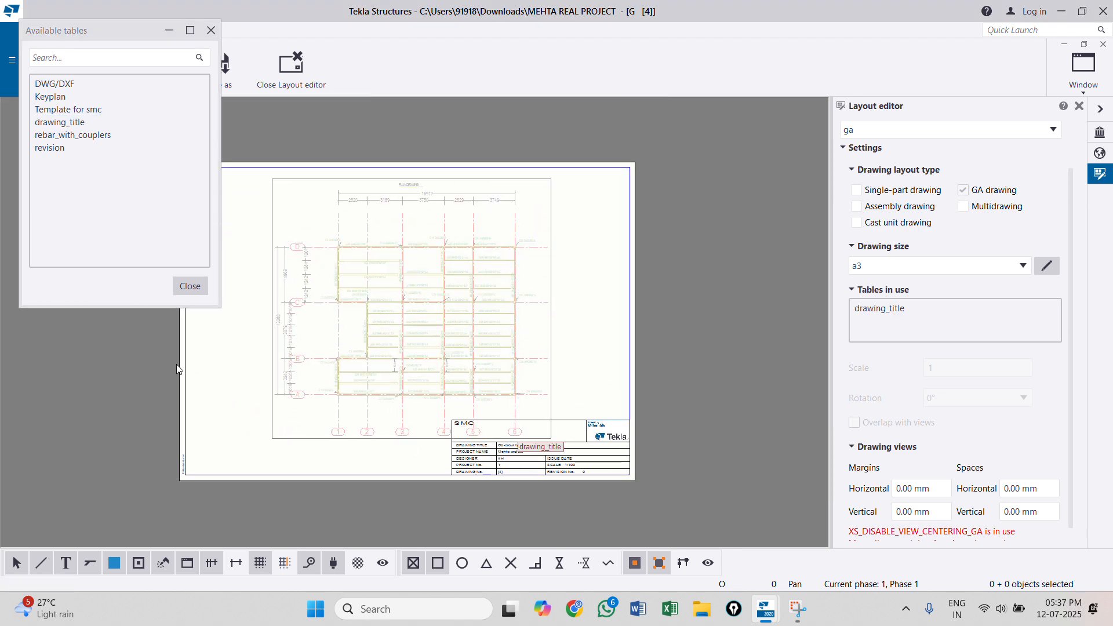
{"action": "left_click", "coordinate": [175, 293]}
{"action": "left_click", "coordinate": [291, 64]}
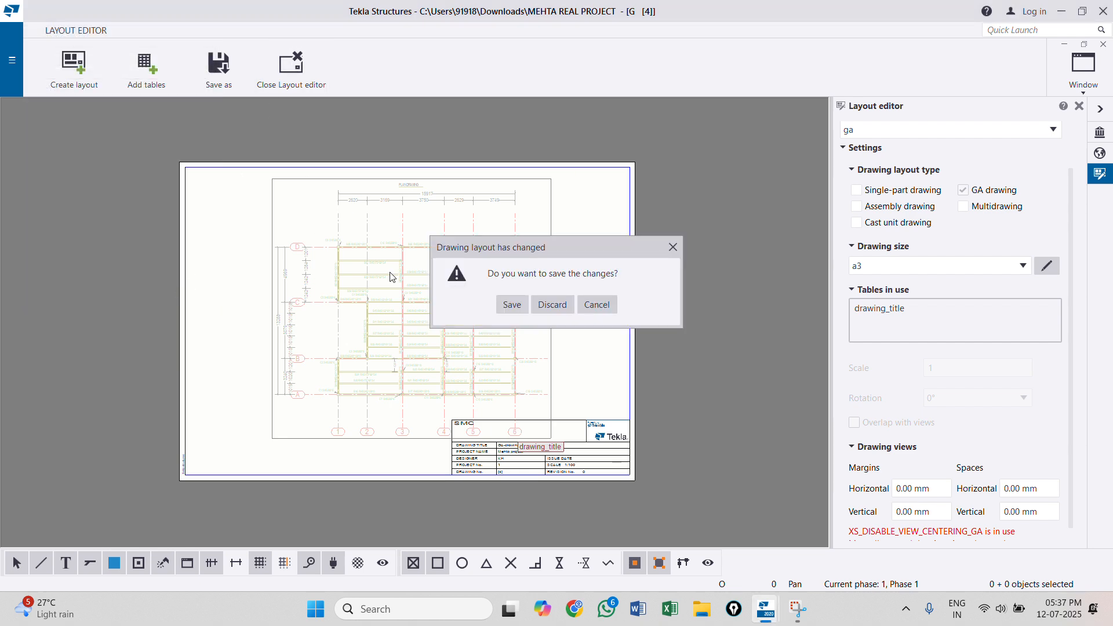
{"action": "left_click", "coordinate": [512, 305]}
Step: Move the plan view horizontally toward the sheet's left border so the grid and marks clear the title block
{"action": "left_click", "coordinate": [533, 417]}
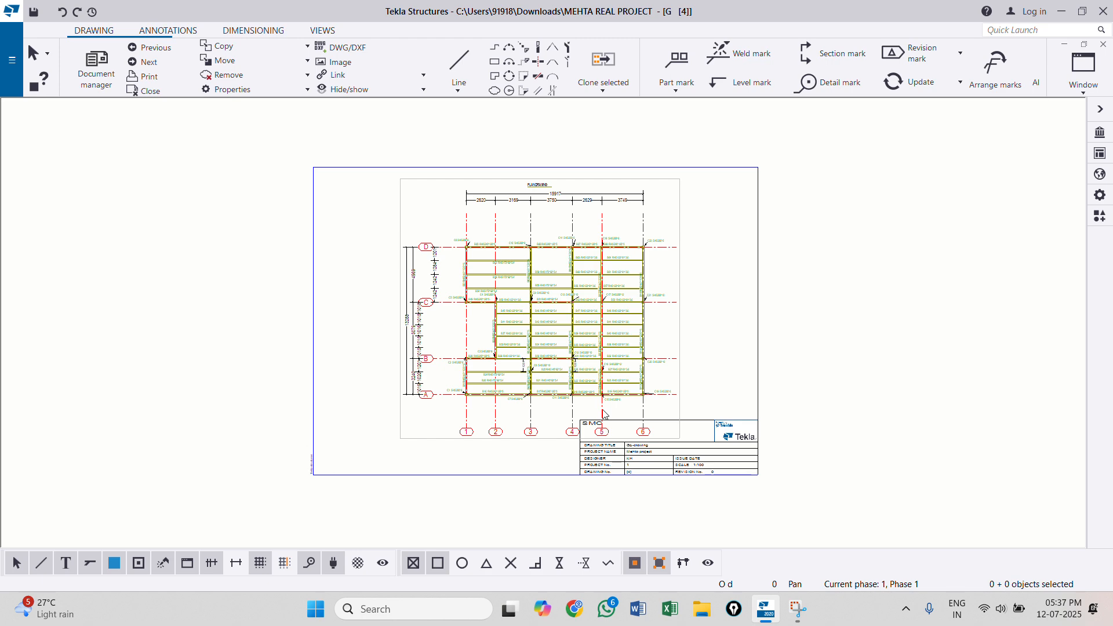
{"action": "left_click", "coordinate": [680, 396]}
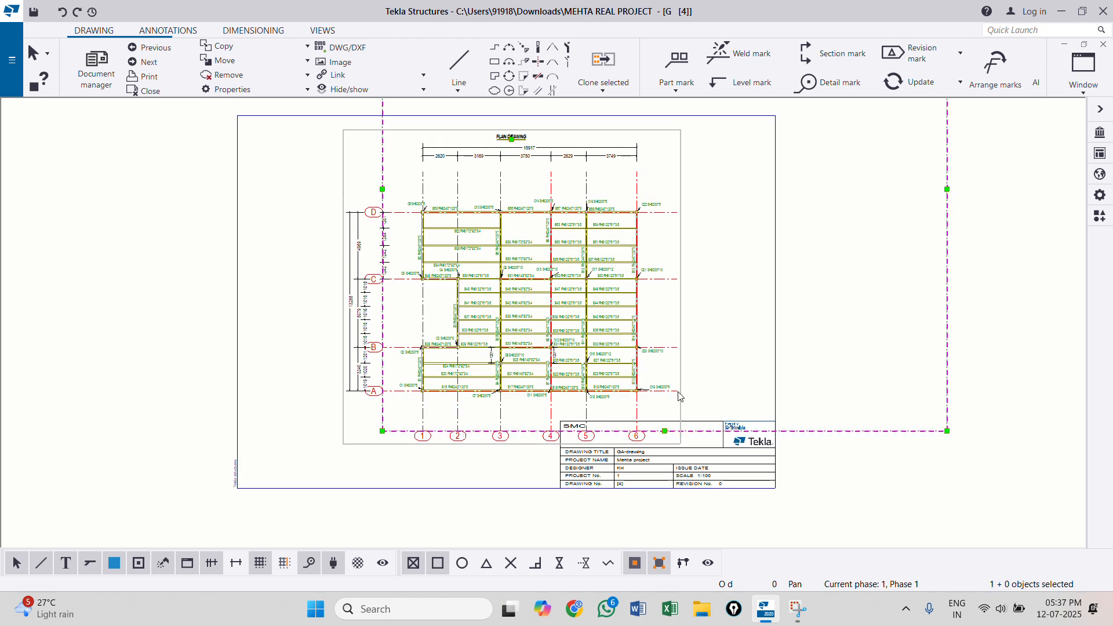
{"action": "mouse_move", "coordinate": [680, 375]}
{"action": "left_mouse_down"}
{"action": "mouse_move", "coordinate": [567, 367]}
{"action": "mouse_move", "coordinate": [594, 368]}
{"action": "mouse_move", "coordinate": [582, 373]}
{"action": "mouse_move", "coordinate": [586, 385]}
{"action": "mouse_move", "coordinate": [603, 348]}
{"action": "mouse_move", "coordinate": [606, 373]}
{"action": "mouse_move", "coordinate": [602, 360]}
{"action": "mouse_move", "coordinate": [584, 370]}
{"action": "left_mouse_up"}
{"action": "left_click", "coordinate": [644, 326]}
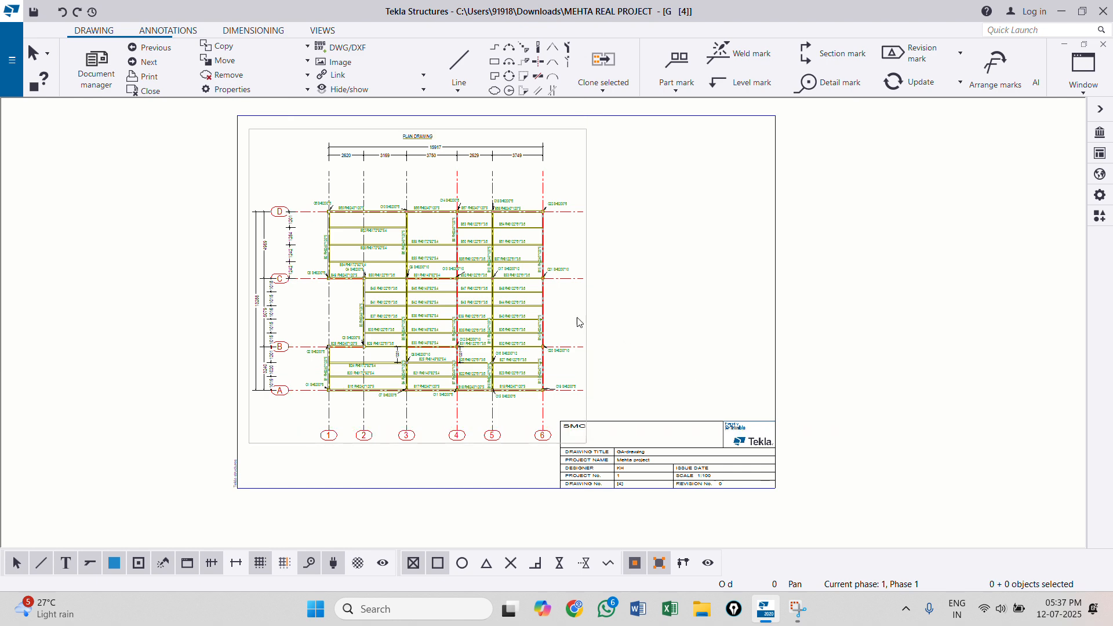
Step: Move the B54 RHS172*92*5.4 part mark rightward along its beam, clear of the C4 column mark
{"action": "scroll", "coordinate": [577, 317], "scroll_direction": "up", "scroll_amount": 1}
{"action": "scroll", "coordinate": [584, 394], "scroll_direction": "down", "scroll_amount": 1}
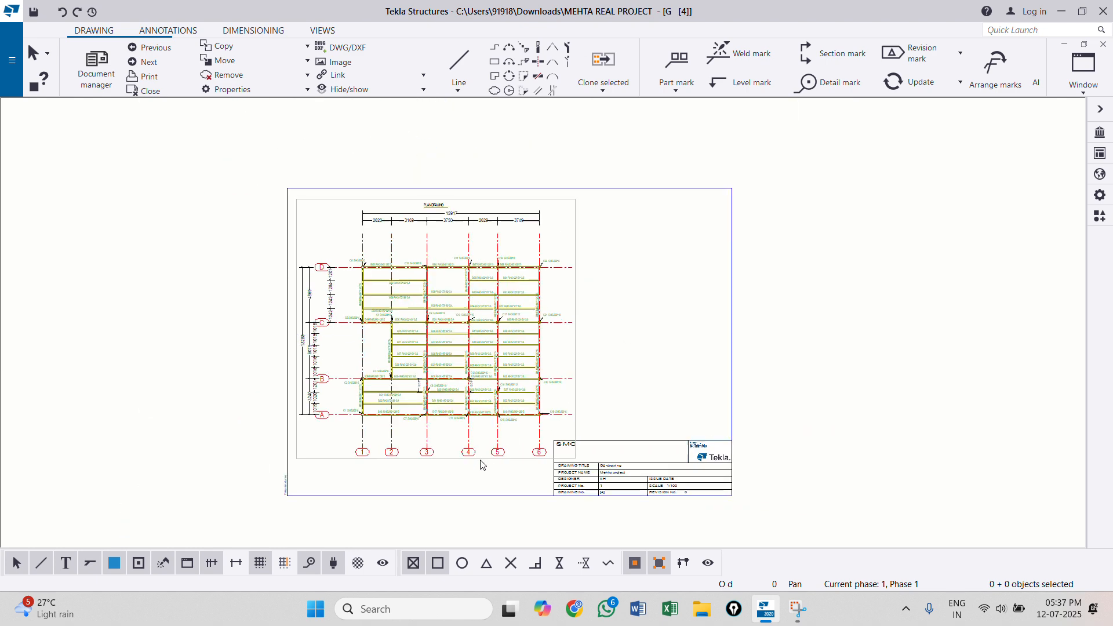
{"action": "scroll", "coordinate": [353, 282], "scroll_direction": "up", "scroll_amount": 4}
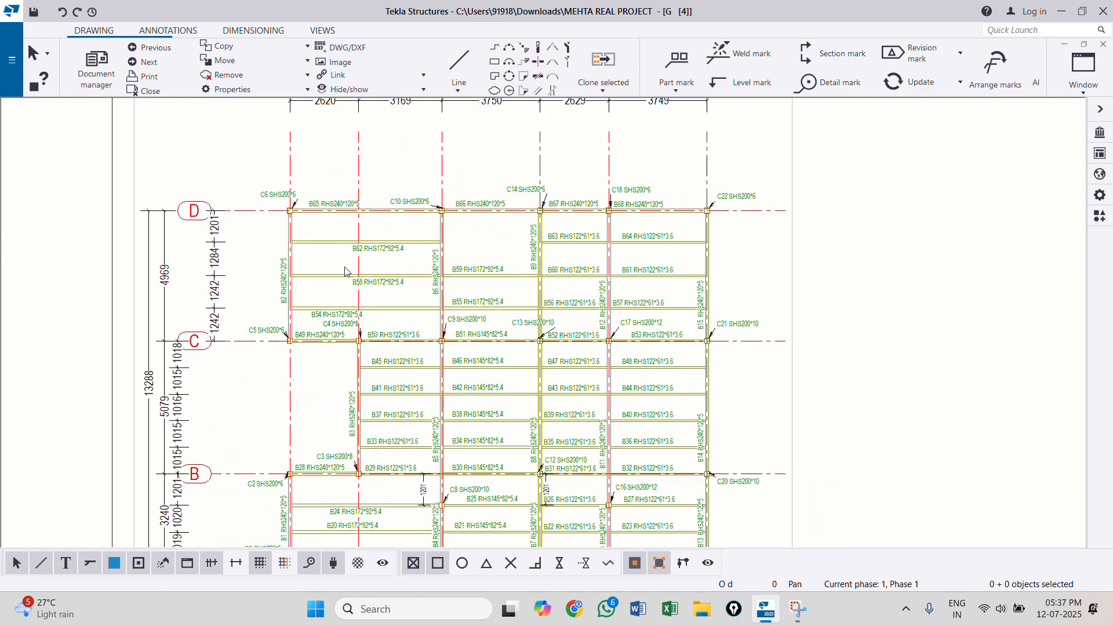
{"action": "scroll", "coordinate": [346, 271], "scroll_direction": "up", "scroll_amount": 3}
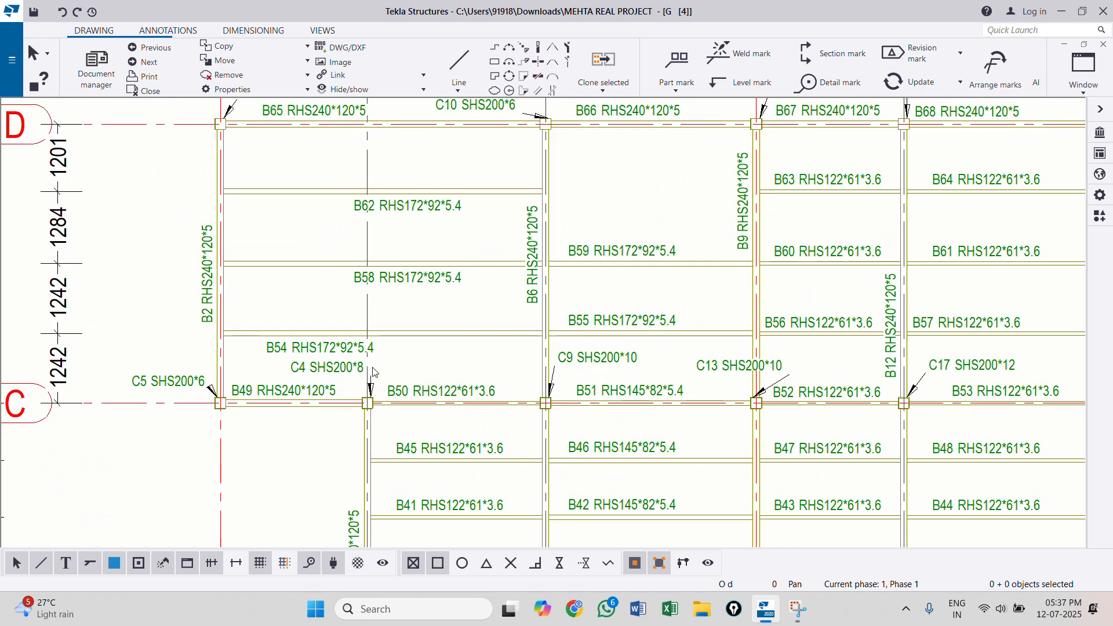
{"action": "left_click", "coordinate": [335, 348]}
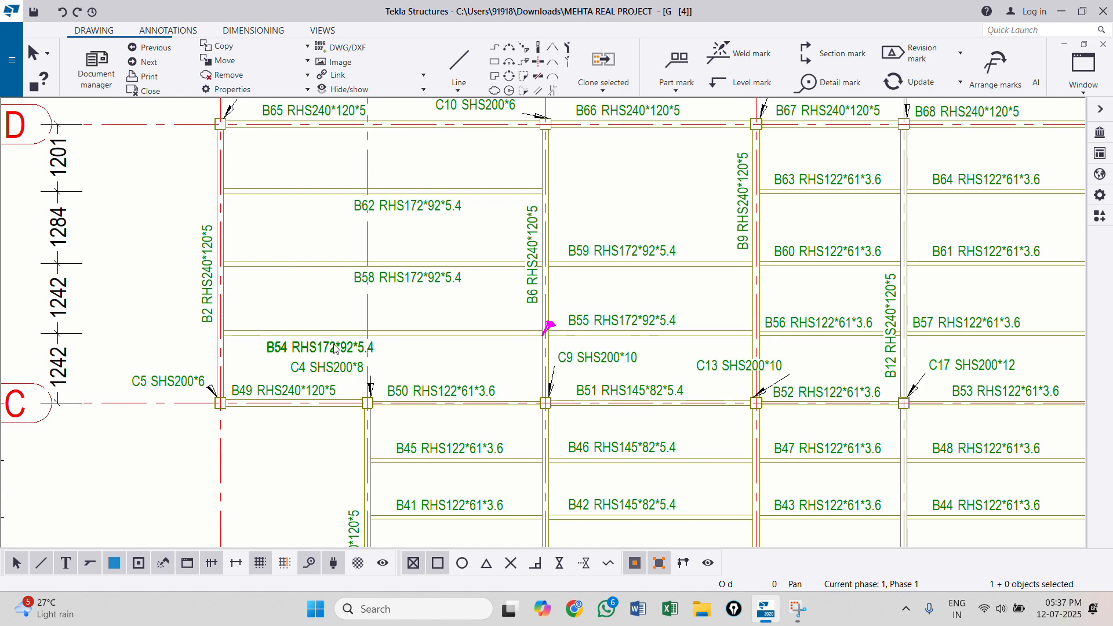
{"action": "left_click_drag", "start_coordinate": [335, 348], "coordinate": [430, 348]}
{"action": "scroll", "coordinate": [422, 363], "scroll_direction": "down", "scroll_amount": 3}
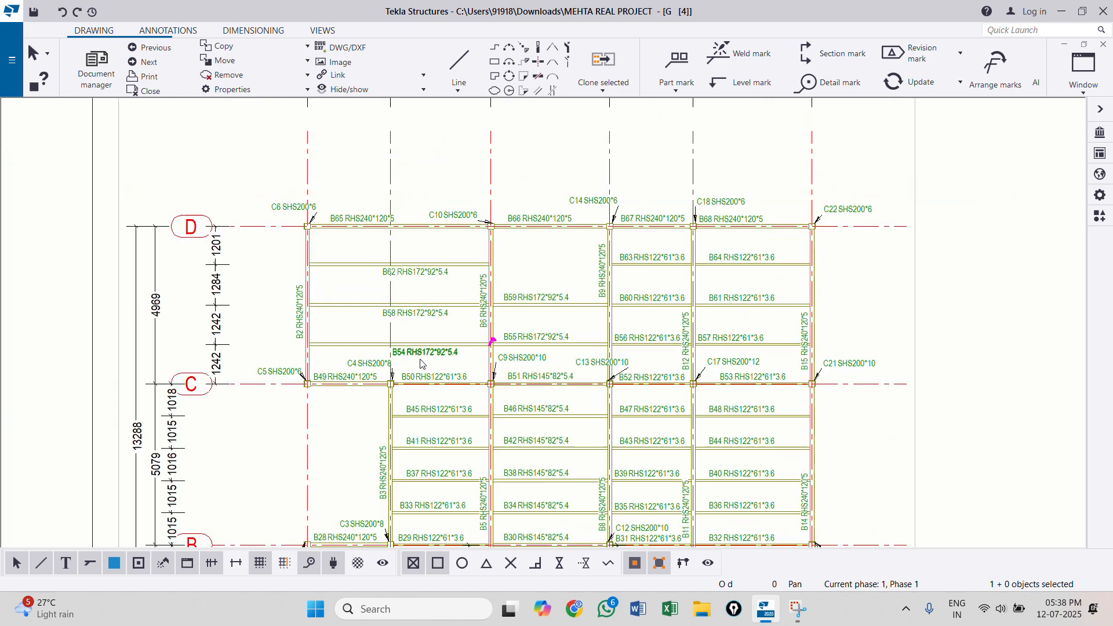
{"action": "scroll", "coordinate": [554, 368], "scroll_direction": "down", "scroll_amount": 4}
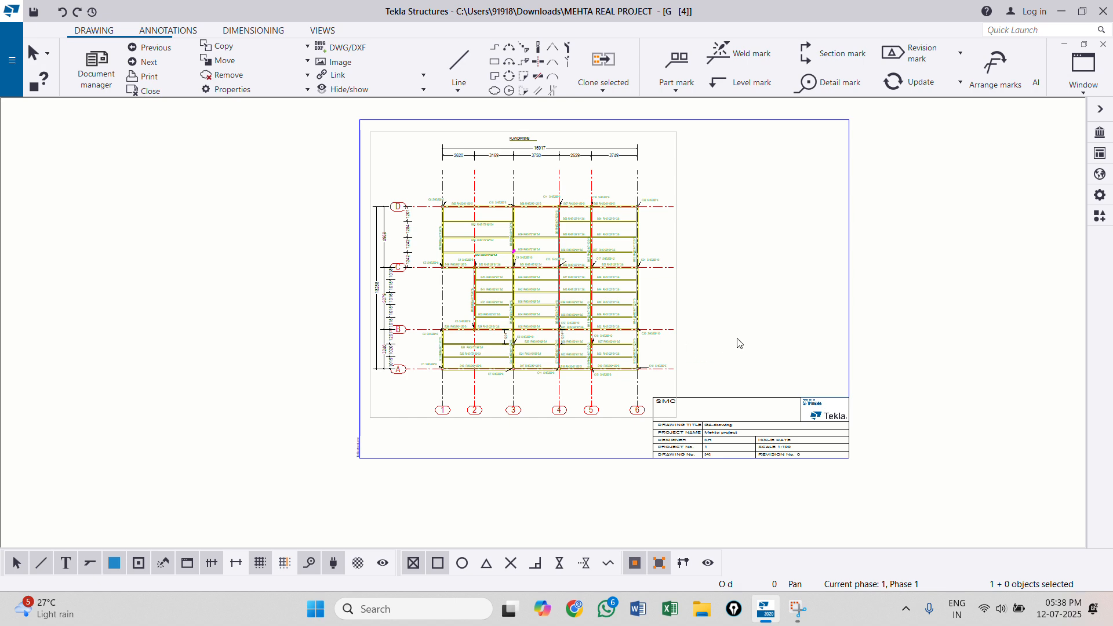
{"action": "left_click", "coordinate": [737, 342]}
Step: Load a print preview of the drawing on A3 landscape paper and set the print color to Color
{"action": "scroll", "coordinate": [524, 380], "scroll_direction": "down", "scroll_amount": 3}
{"action": "scroll", "coordinate": [574, 322], "scroll_direction": "up", "scroll_amount": 5}
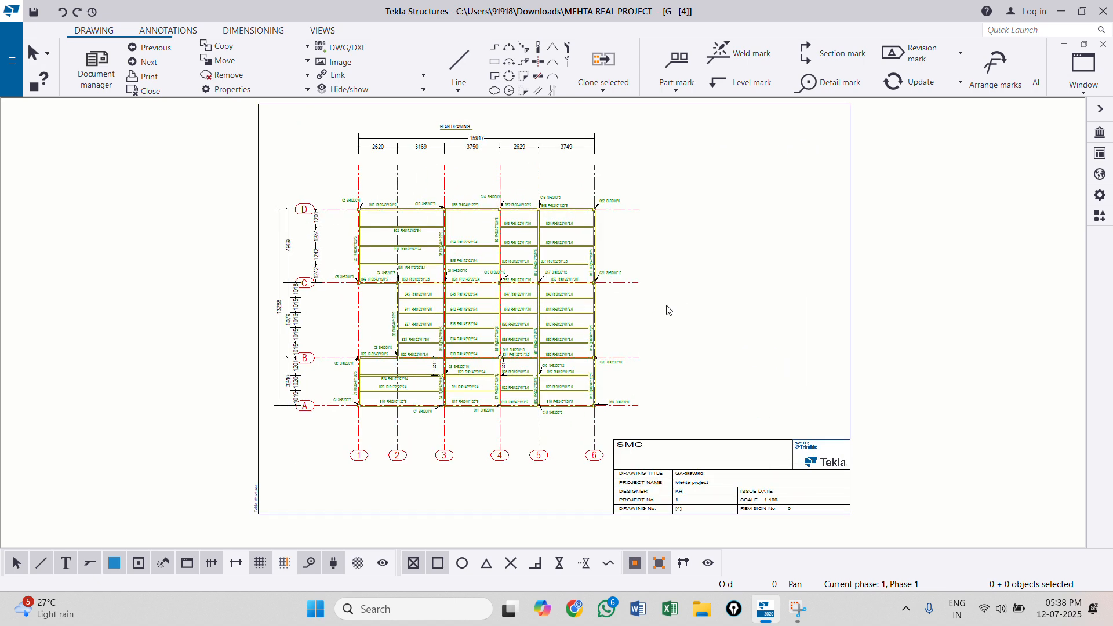
{"action": "scroll", "coordinate": [574, 360], "scroll_direction": "down", "scroll_amount": 1}
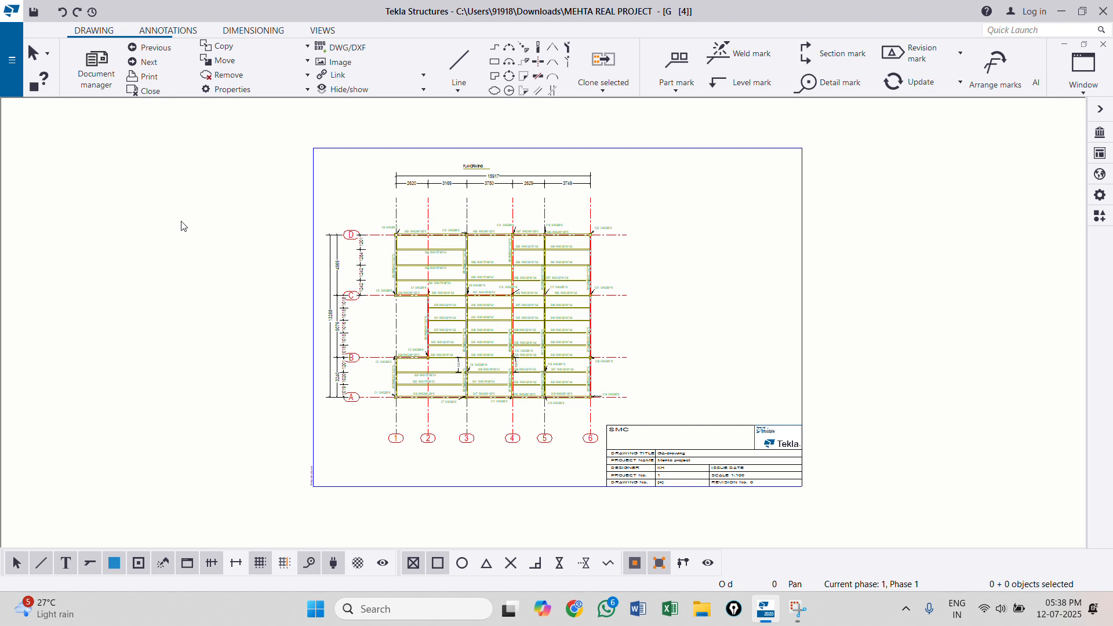
{"action": "left_click", "coordinate": [12, 60]}
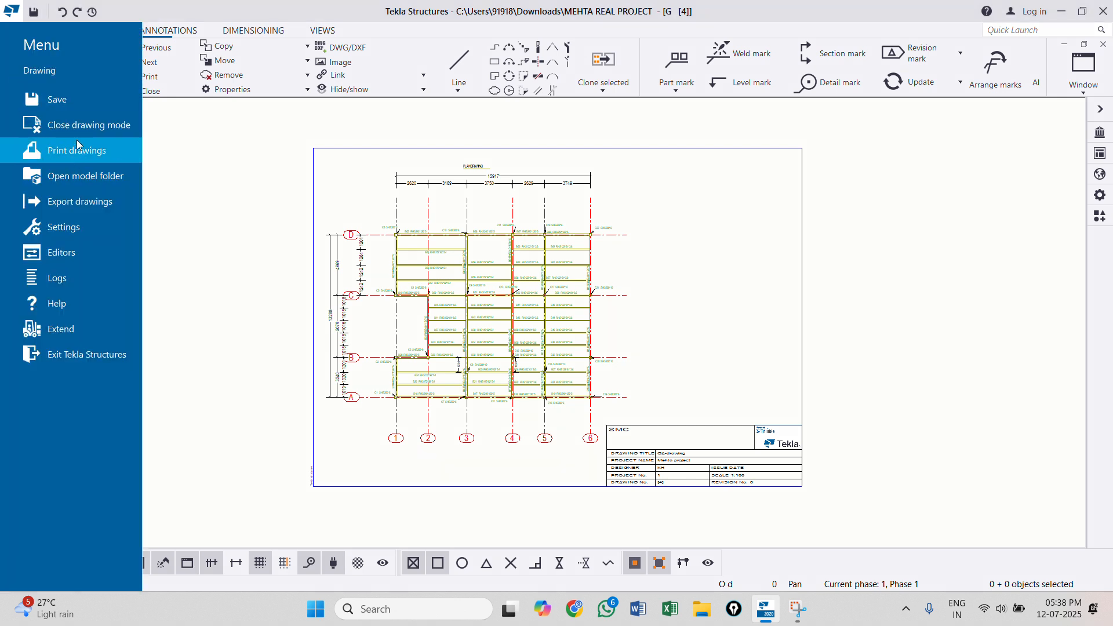
{"action": "left_click", "coordinate": [77, 145]}
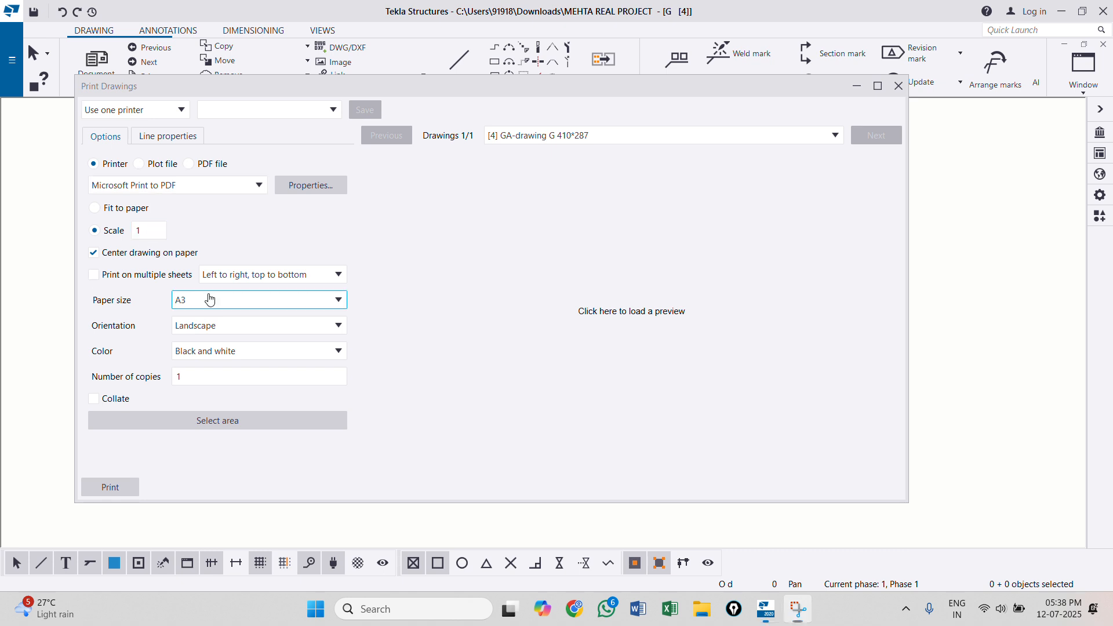
{"action": "left_click", "coordinate": [210, 300]}
{"action": "left_click", "coordinate": [656, 327]}
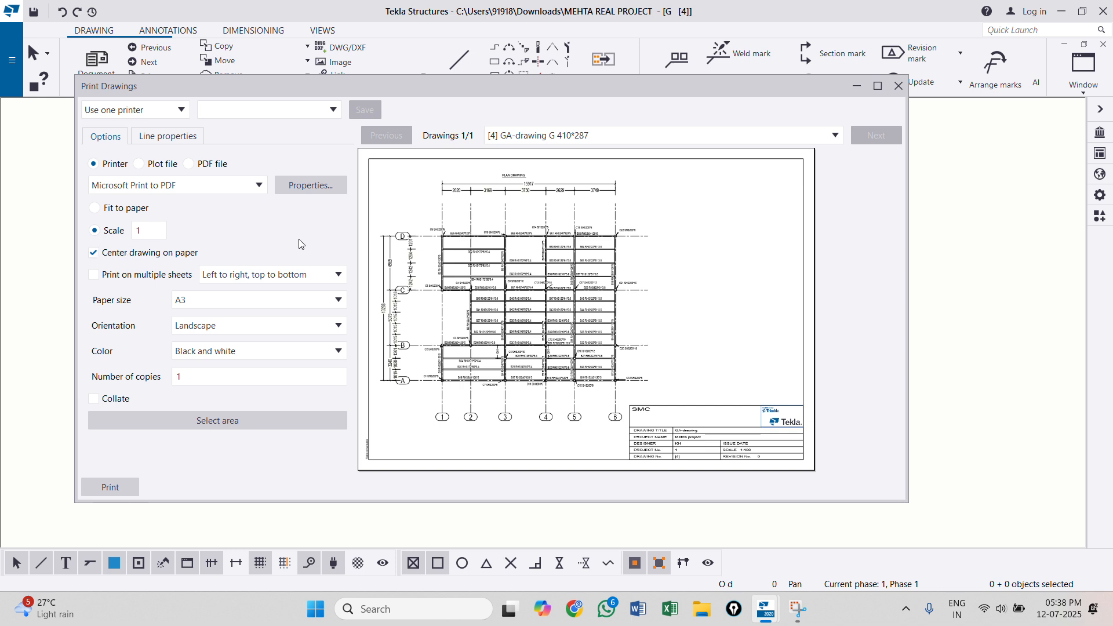
{"action": "left_click", "coordinate": [218, 350]}
{"action": "left_click", "coordinate": [218, 367]}
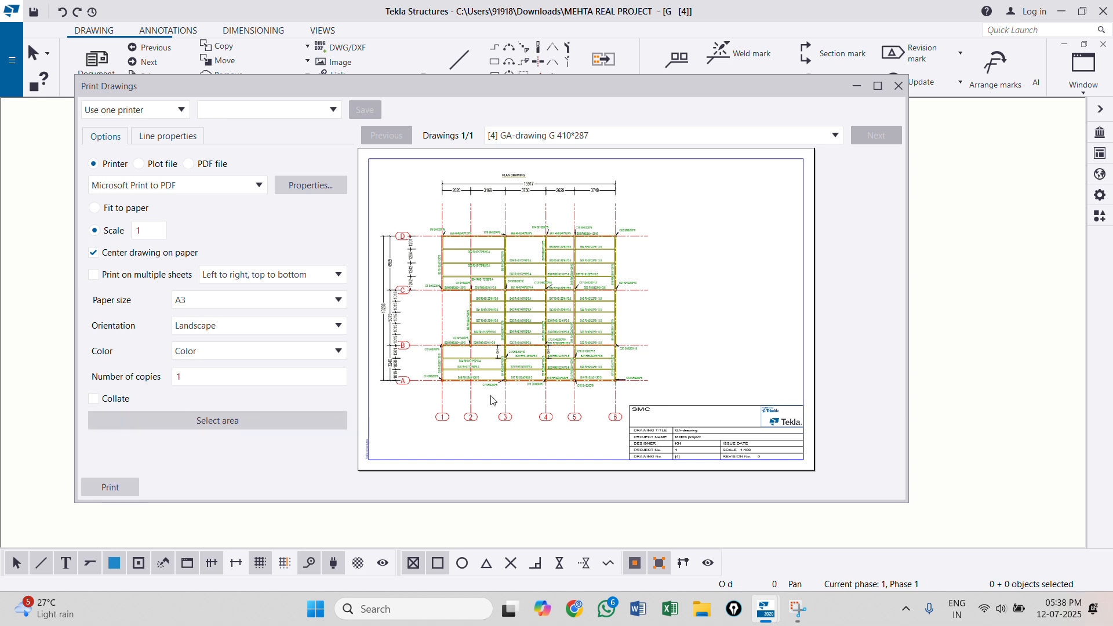
Step: Try to print the drawing with Microsoft Print to PDF, cancel saving the file and close the print setup
{"action": "left_click", "coordinate": [116, 487]}
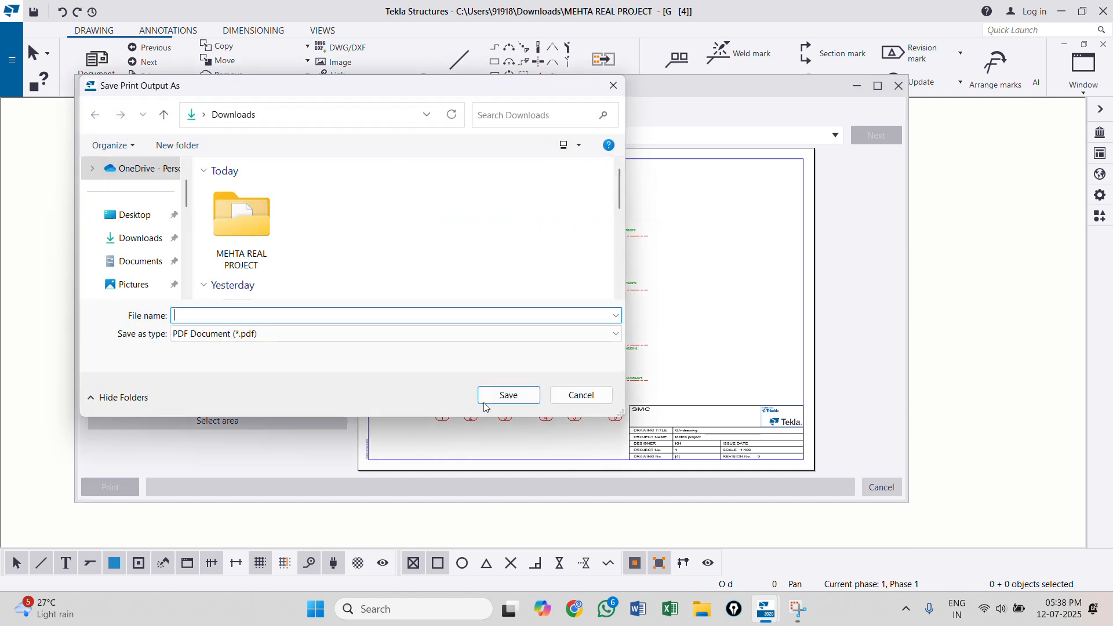
{"action": "left_click", "coordinate": [612, 86]}
{"action": "left_click", "coordinate": [577, 352]}
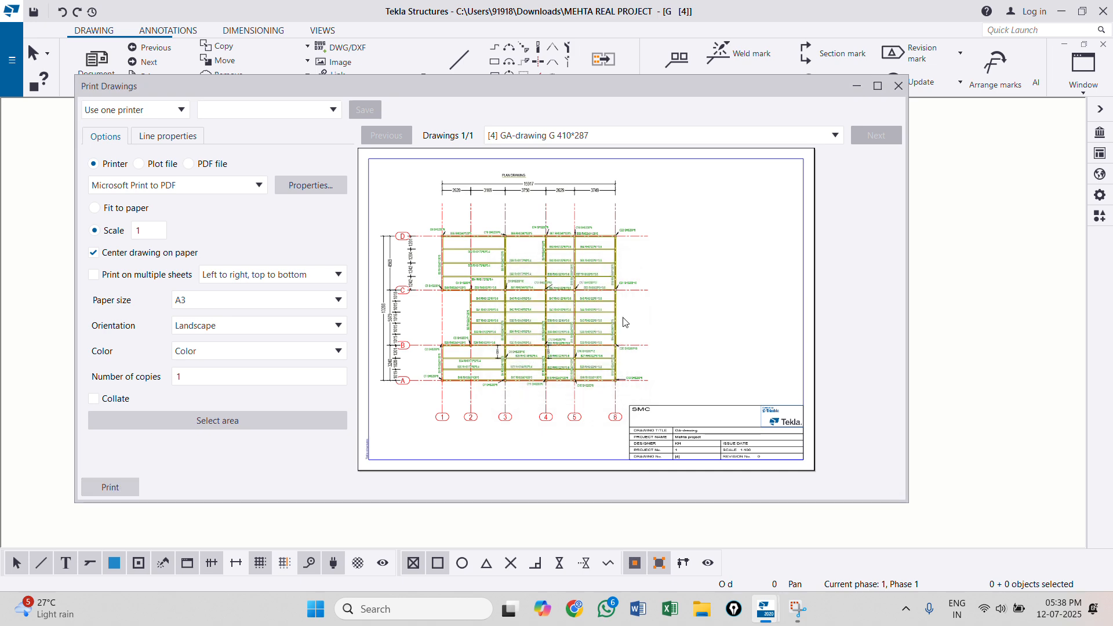
{"action": "left_click", "coordinate": [899, 86]}
Step: Close the plan drawing and keep its changes, returning to the model
{"action": "left_click", "coordinate": [11, 60]}
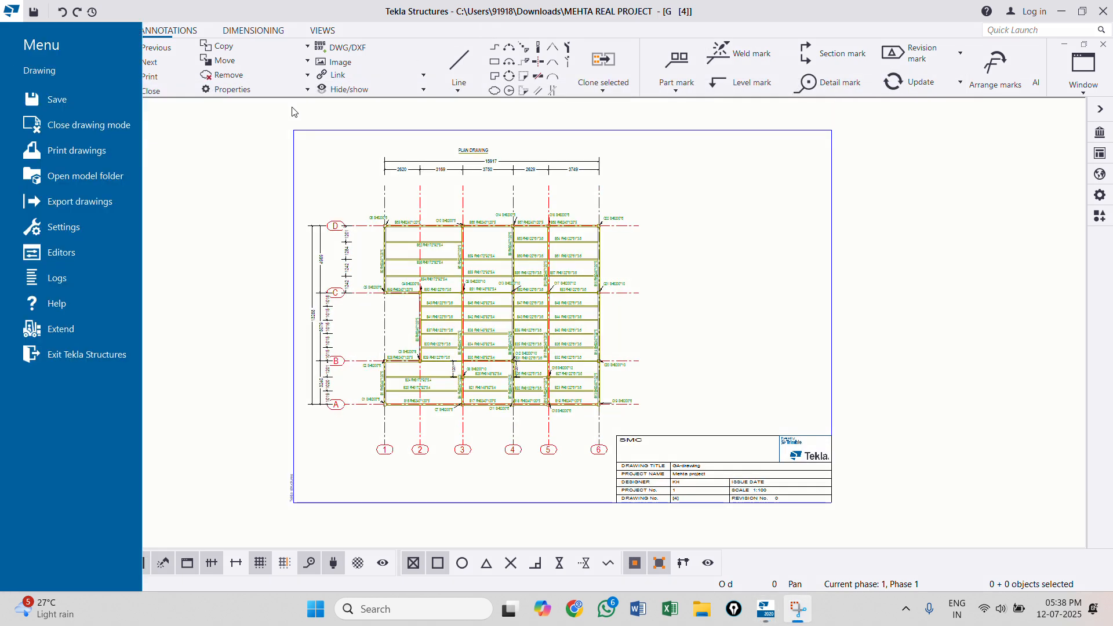
{"action": "left_click", "coordinate": [64, 133]}
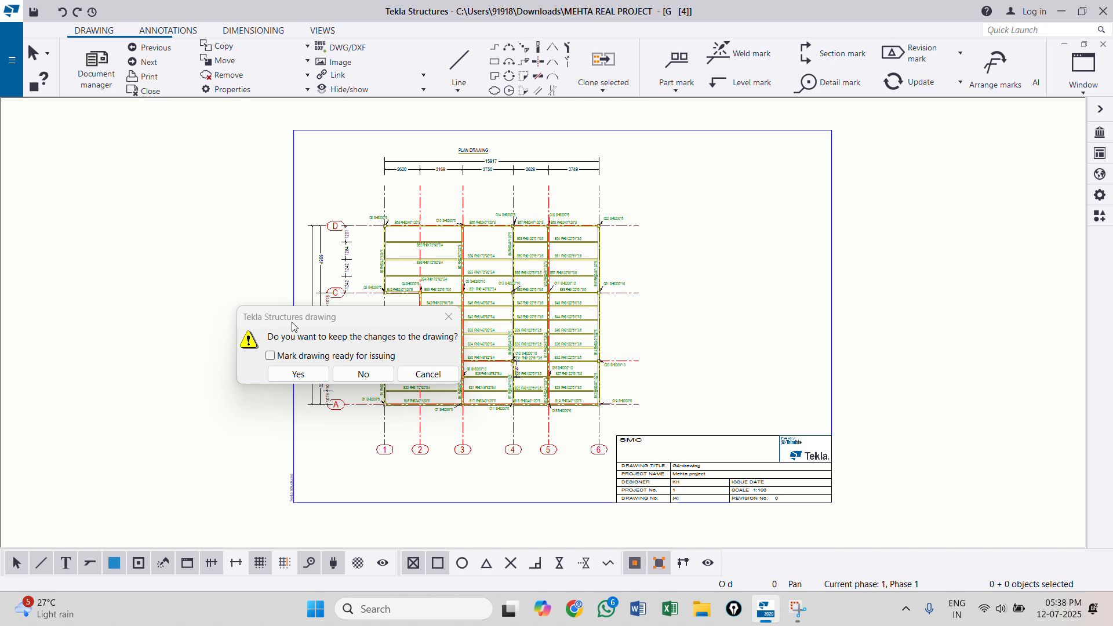
{"action": "left_click", "coordinate": [297, 377]}
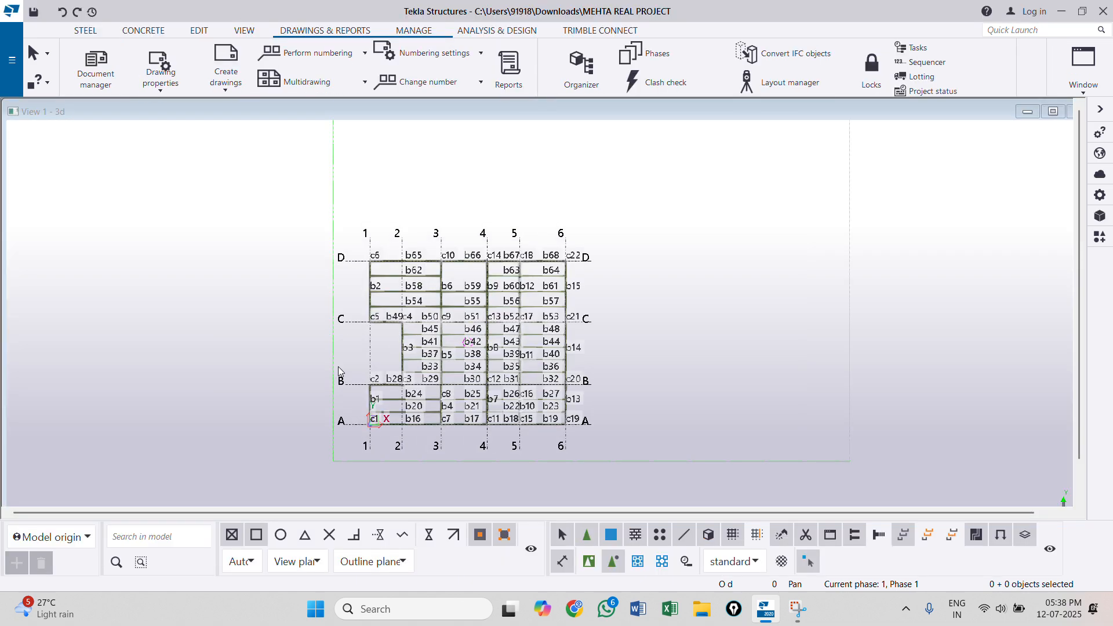
Step: Switch the 3d model view from the flat plan projection to a three-dimensional view of the frame
{"action": "left_click", "coordinate": [674, 312]}
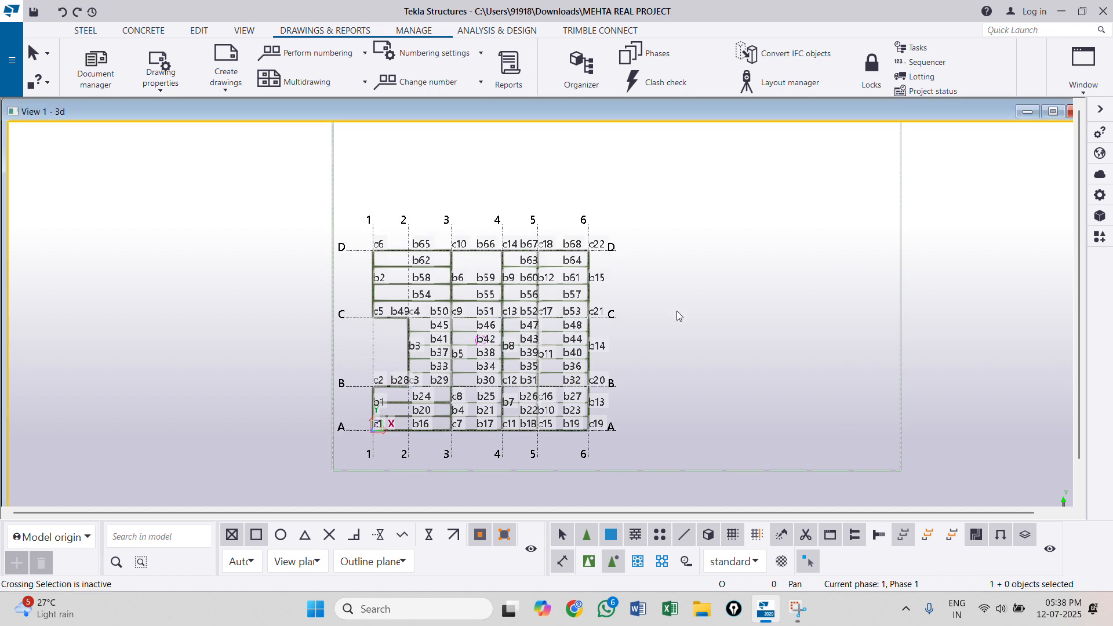
{"action": "key", "text": "ctrl+p"}
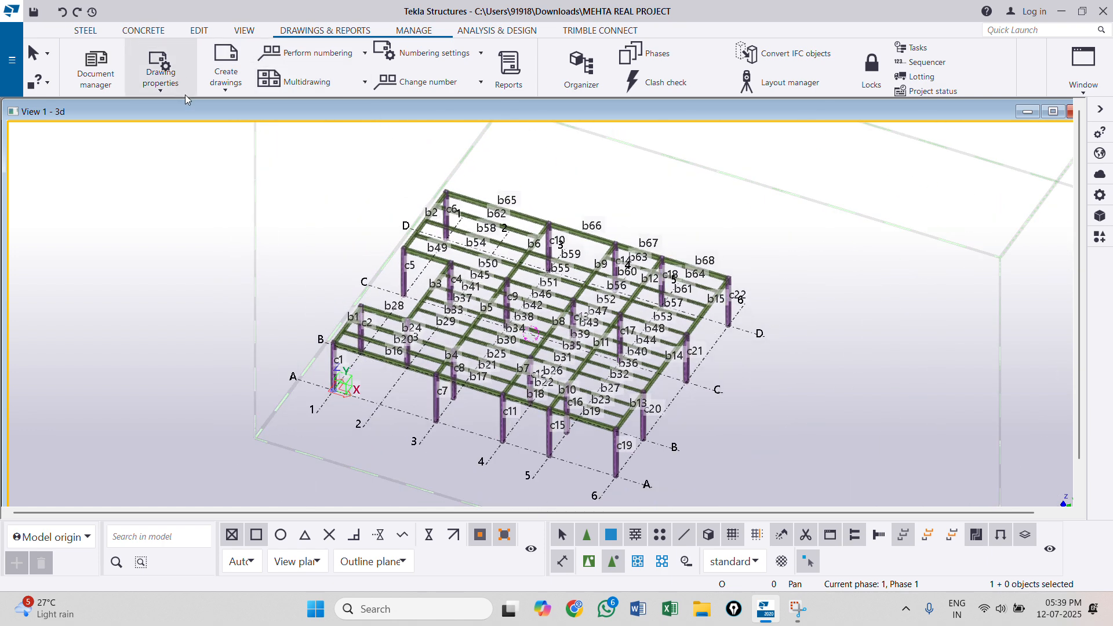
{"action": "scroll", "coordinate": [371, 329], "scroll_direction": "up", "scroll_amount": 1}
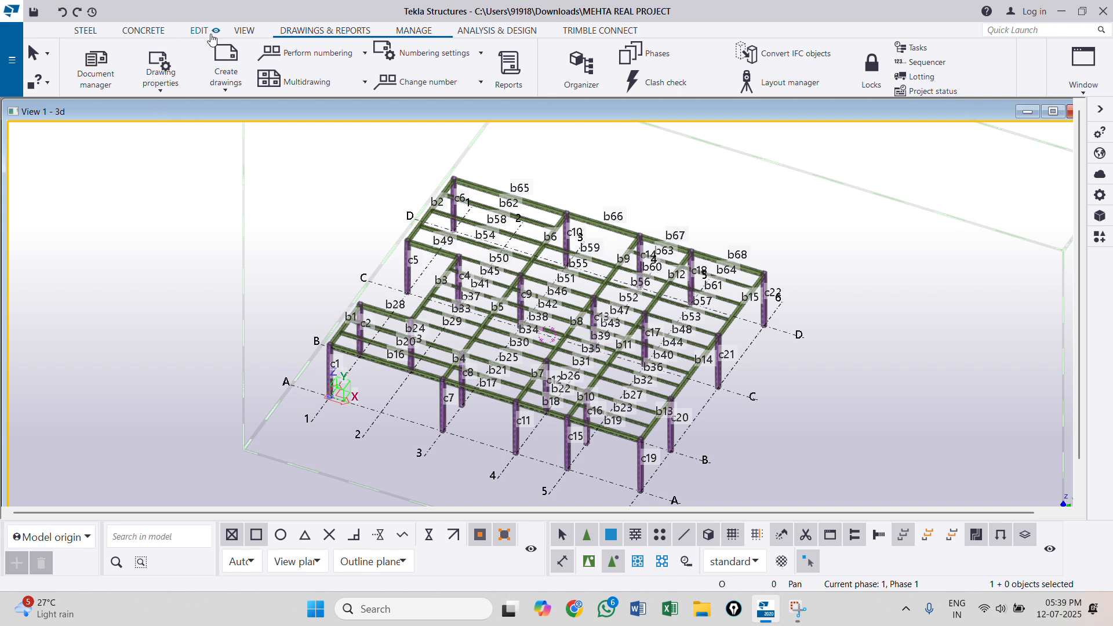
Step: Open the list of named views and show the ELEVATION 14 and ELEVATION 2C views
{"action": "left_click", "coordinate": [240, 32]}
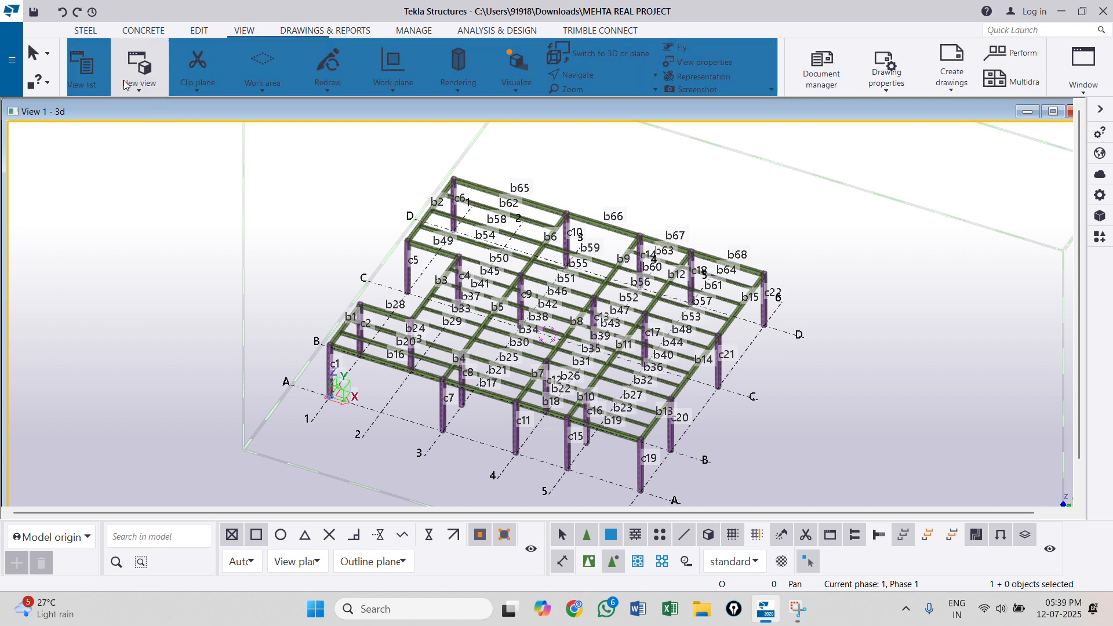
{"action": "left_click", "coordinate": [96, 67]}
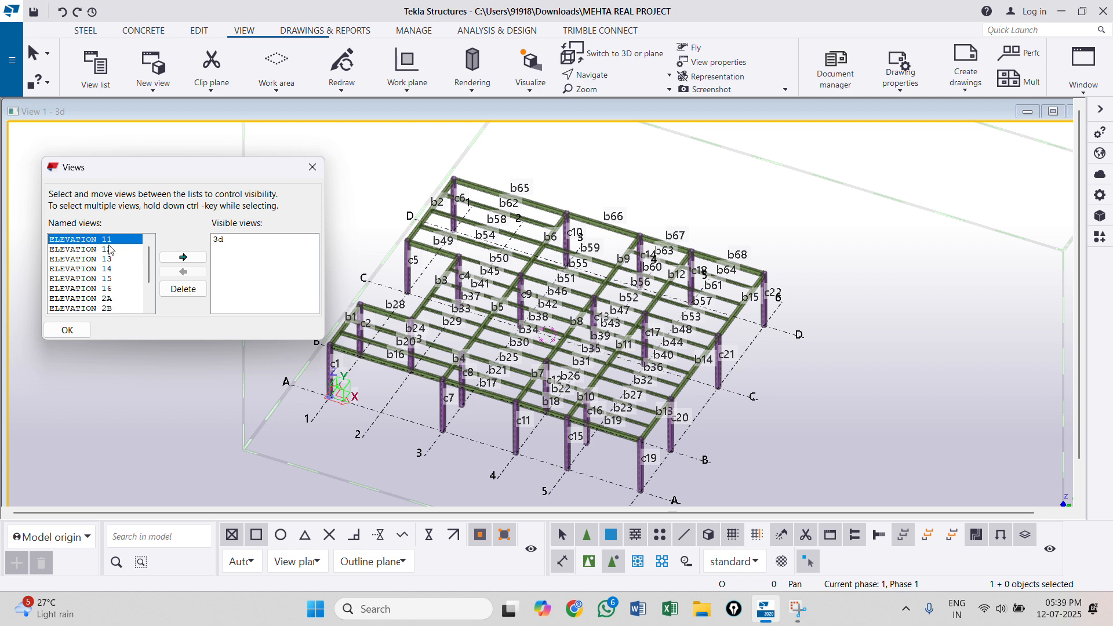
{"action": "scroll", "coordinate": [356, 359], "scroll_direction": "down", "scroll_amount": 1}
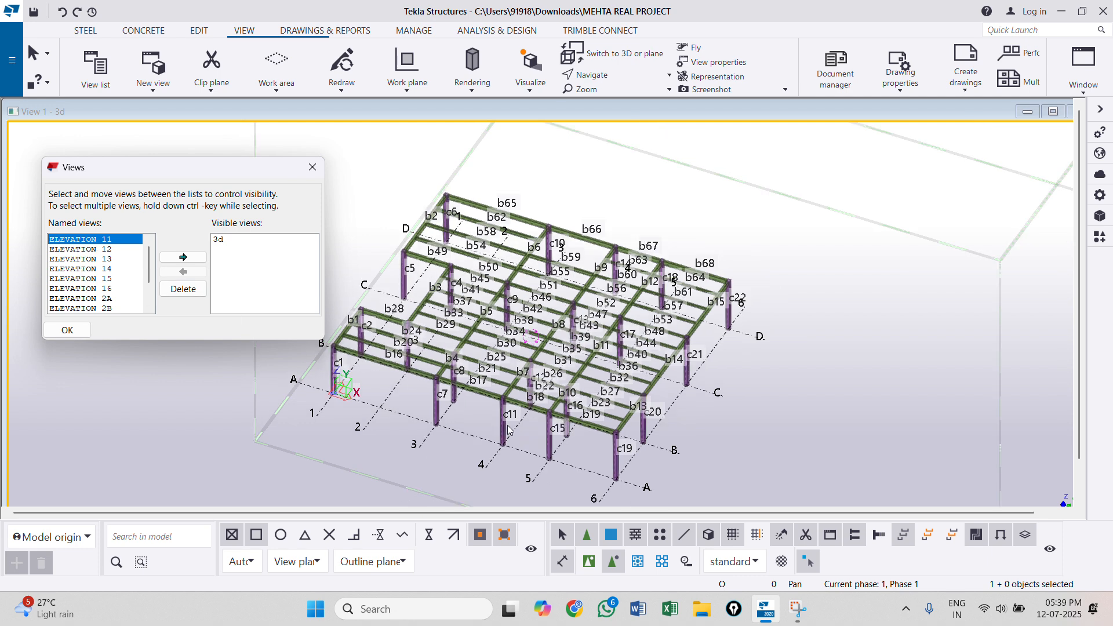
{"action": "double_click", "coordinate": [92, 269]}
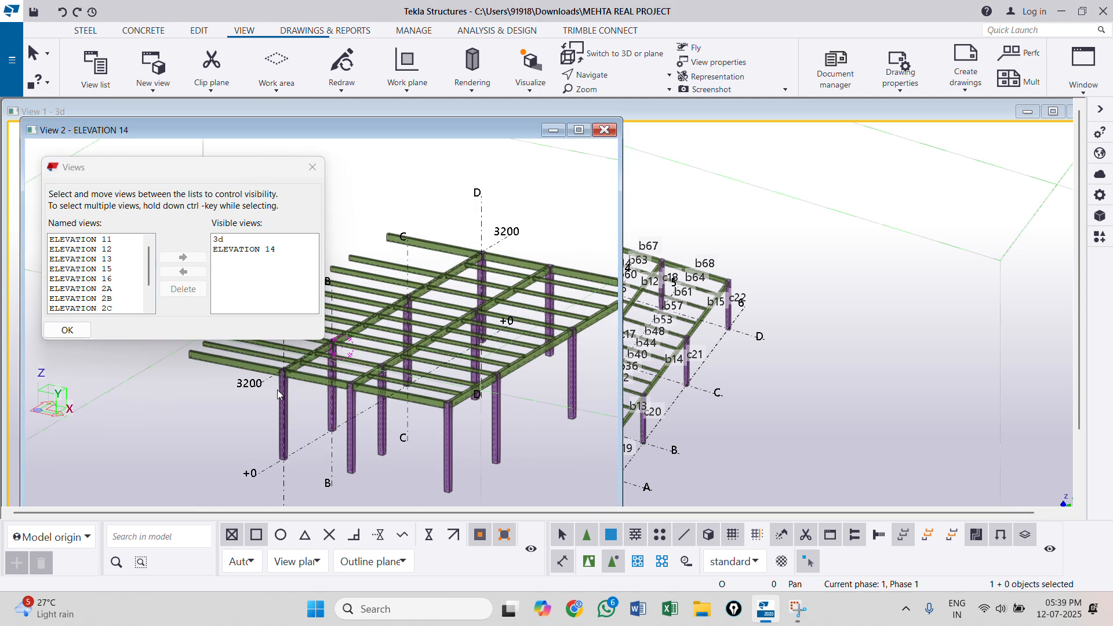
{"action": "scroll", "coordinate": [98, 279], "scroll_direction": "down", "scroll_amount": 1}
{"action": "double_click", "coordinate": [103, 283]}
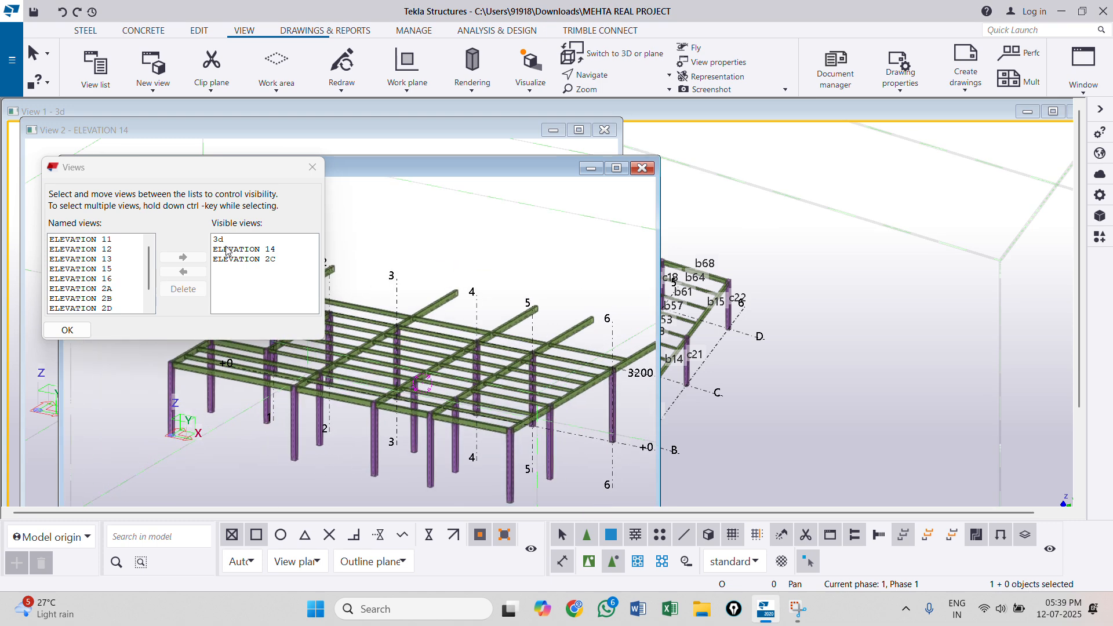
Step: Make ELEVATION 2A the only visible view, hiding ELEVATION 14, ELEVATION 2C and 3d
{"action": "left_click", "coordinate": [244, 249]}
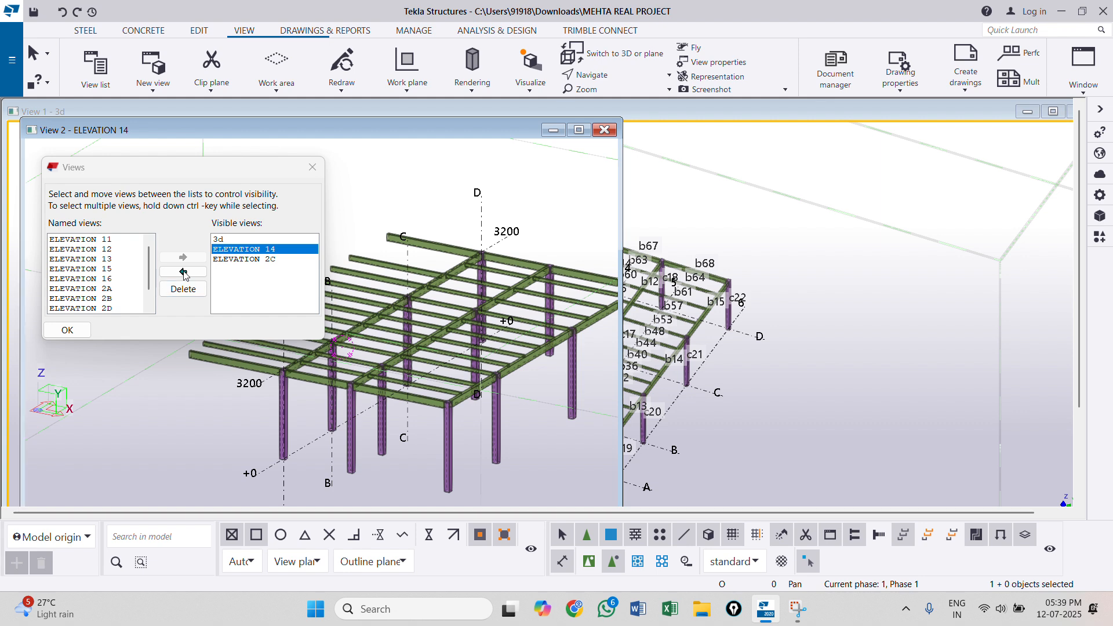
{"action": "left_click", "coordinate": [183, 271]}
{"action": "double_click", "coordinate": [106, 298]}
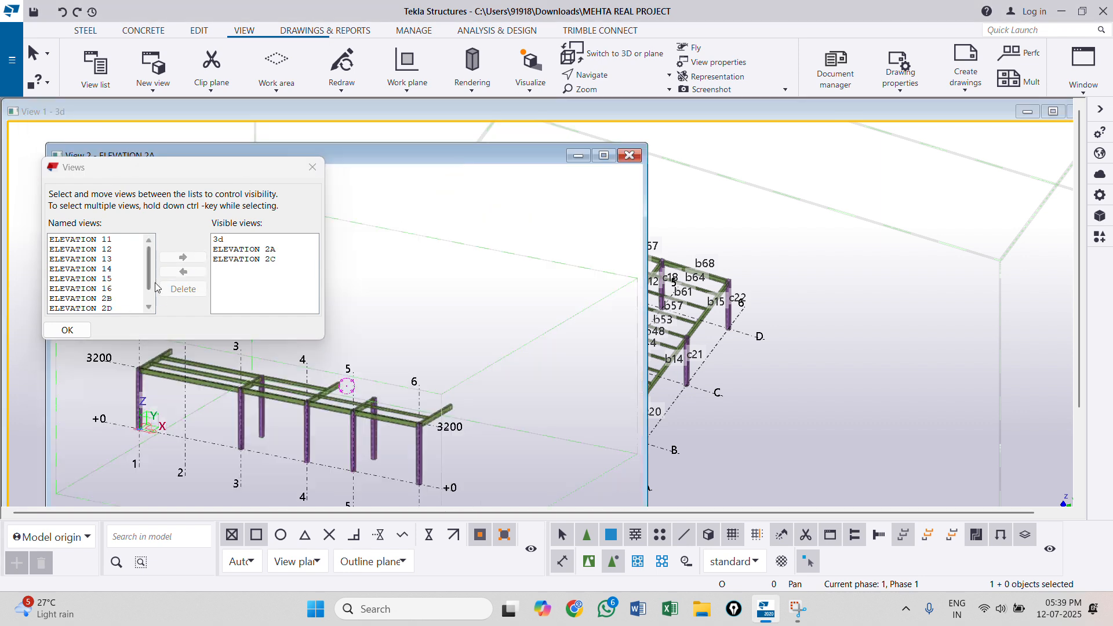
{"action": "left_click", "coordinate": [231, 260]}
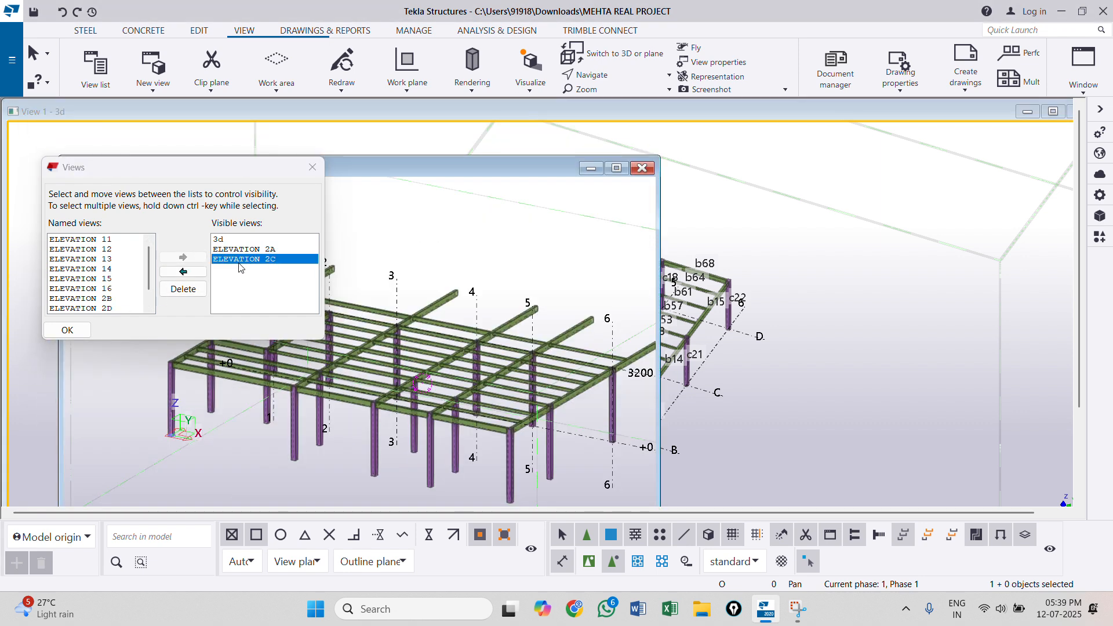
{"action": "left_click", "coordinate": [183, 272]}
{"action": "left_click", "coordinate": [244, 250]}
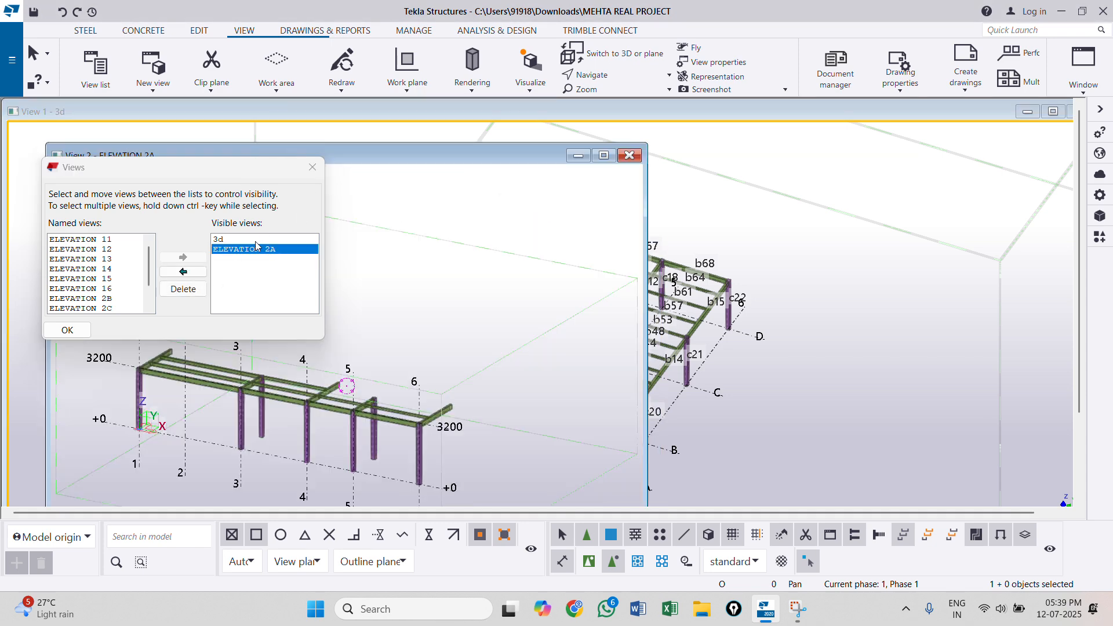
{"action": "left_click", "coordinate": [232, 239]}
{"action": "left_click", "coordinate": [183, 272]}
{"action": "left_click", "coordinate": [67, 329]}
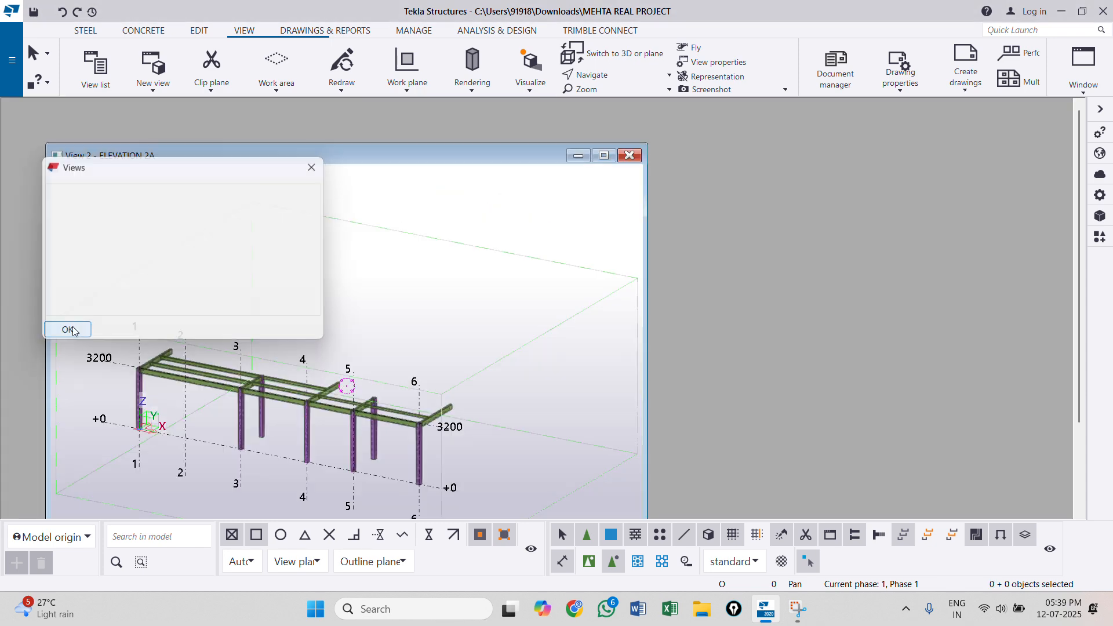
Step: Maximize the ELEVATION 2A view and switch it to a flat plane view of the frame
{"action": "left_click", "coordinate": [603, 155]}
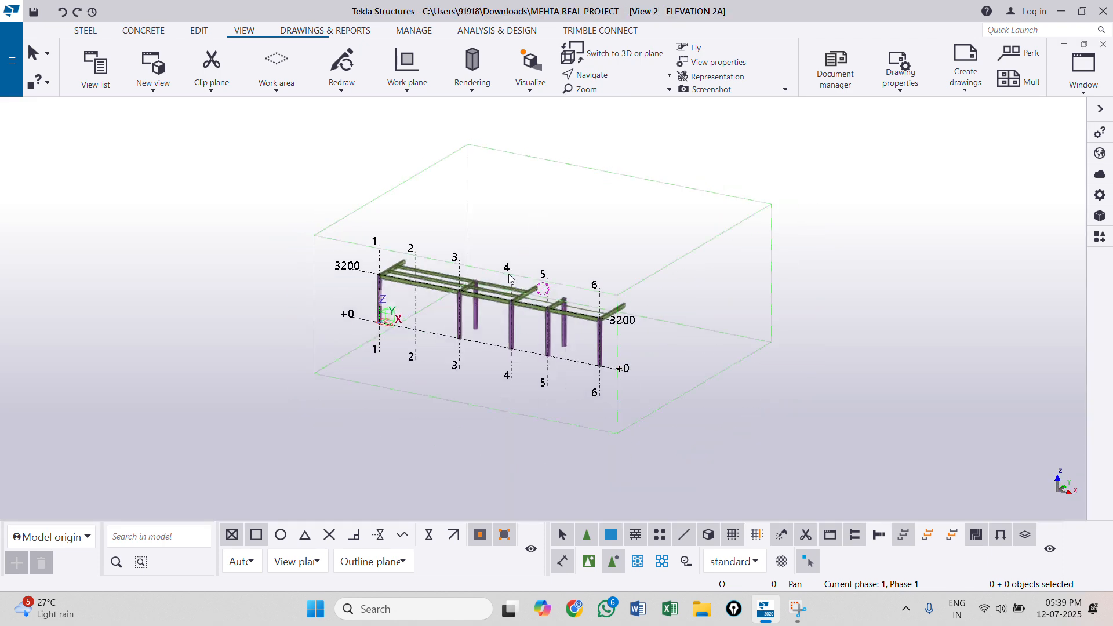
{"action": "scroll", "coordinate": [601, 246], "scroll_direction": "up", "scroll_amount": 3}
{"action": "left_click", "coordinate": [600, 241]}
{"action": "key", "text": "ctrl+p"}
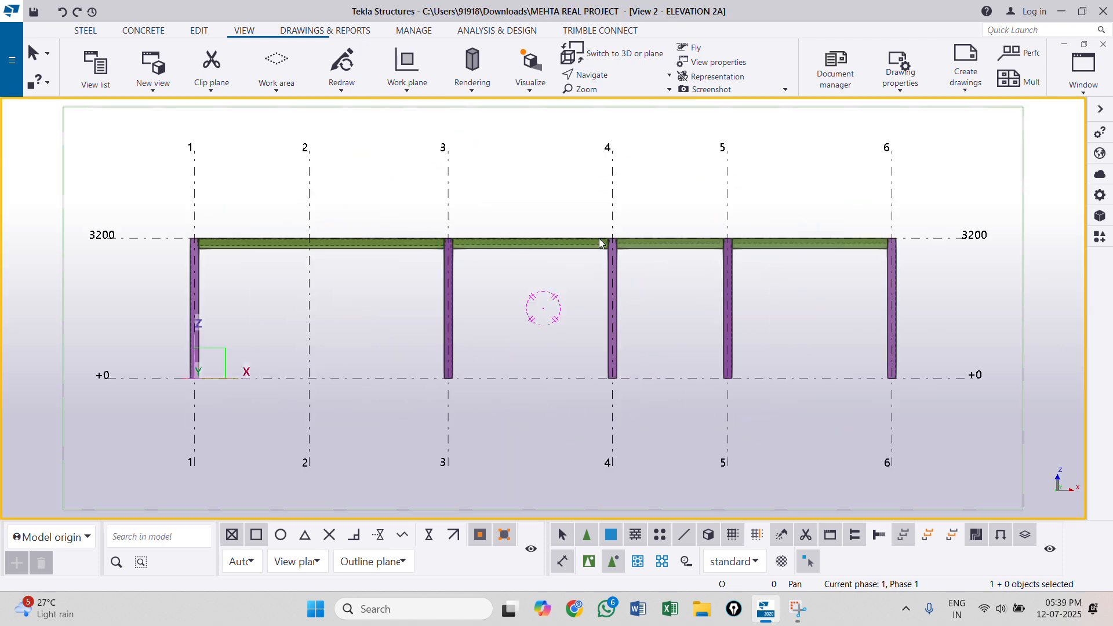
{"action": "scroll", "coordinate": [525, 254], "scroll_direction": "up", "scroll_amount": 1}
{"action": "scroll", "coordinate": [526, 264], "scroll_direction": "down", "scroll_amount": 3}
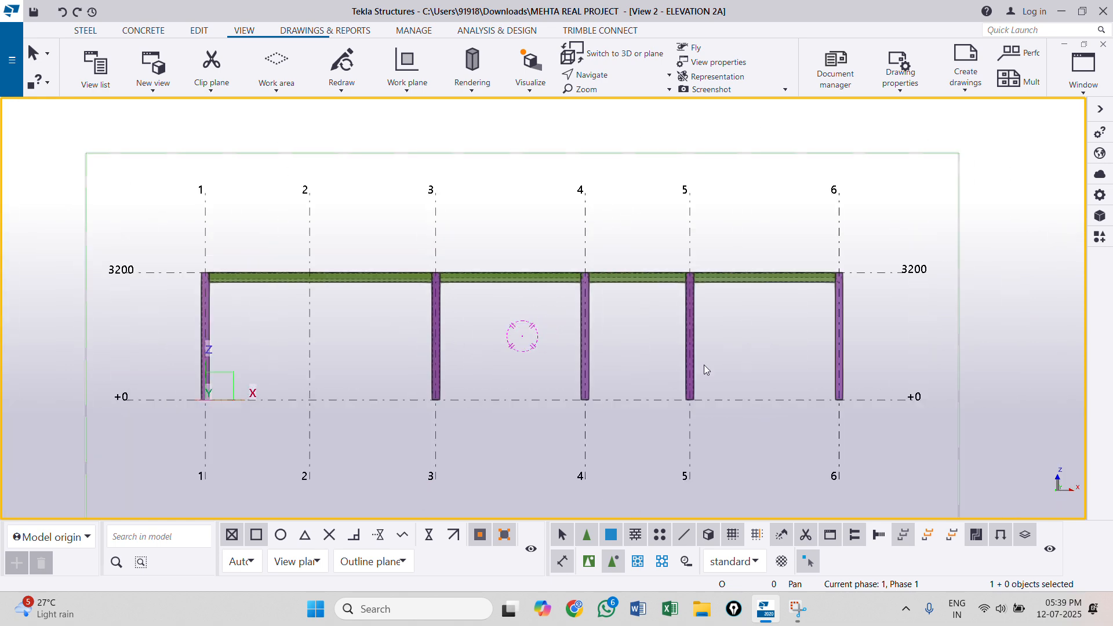
{"action": "scroll", "coordinate": [422, 322], "scroll_direction": "up", "scroll_amount": 1}
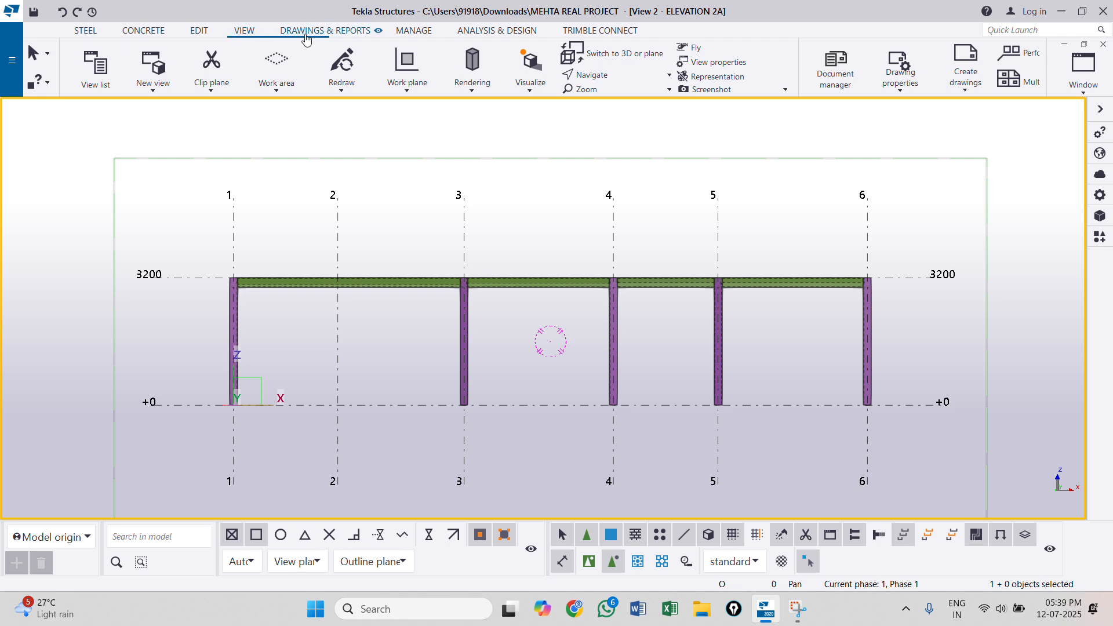
Step: Create a general arrangement drawing from the ELEVATION 2A view, with the drawing set to open on creation
{"action": "left_click", "coordinate": [306, 36]}
{"action": "left_click", "coordinate": [246, 199]}
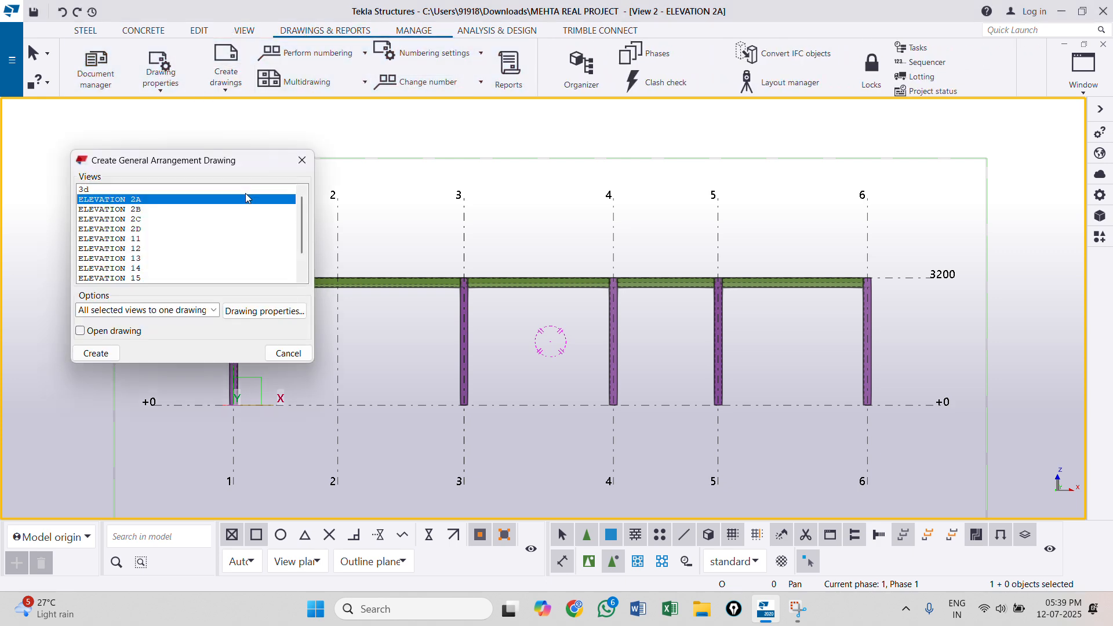
{"action": "left_click", "coordinate": [1083, 68]}
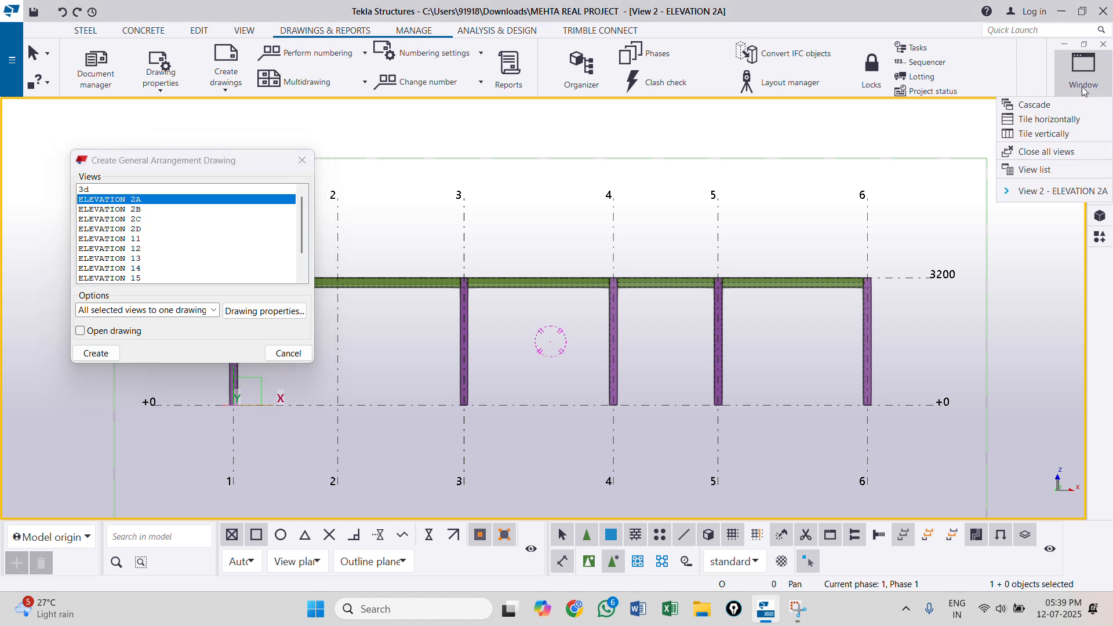
{"action": "left_click", "coordinate": [115, 331]}
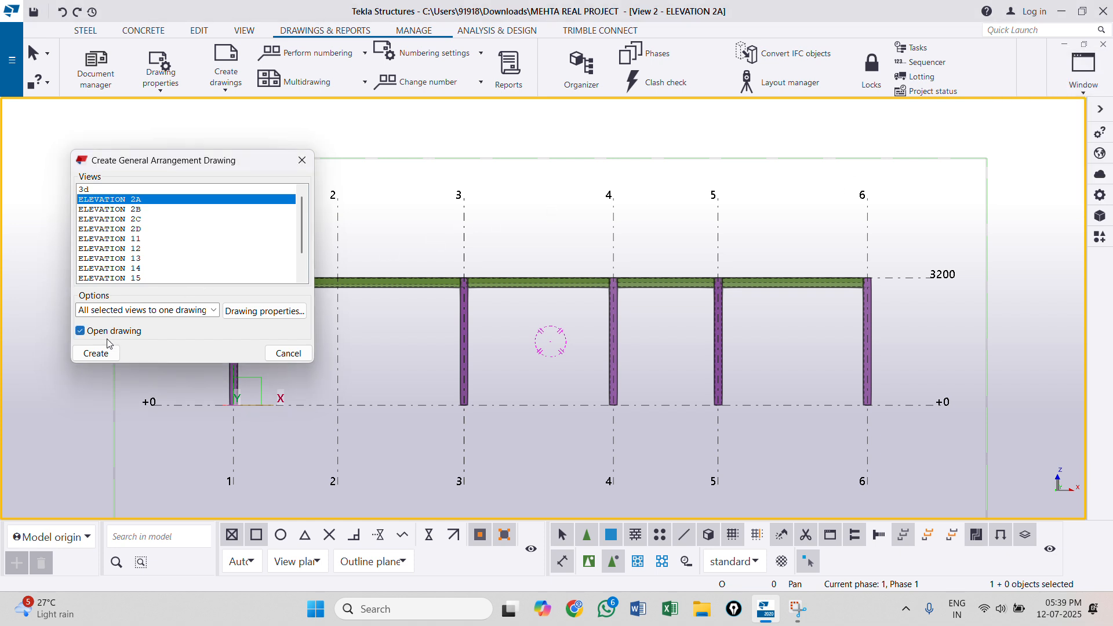
{"action": "left_click", "coordinate": [95, 353]}
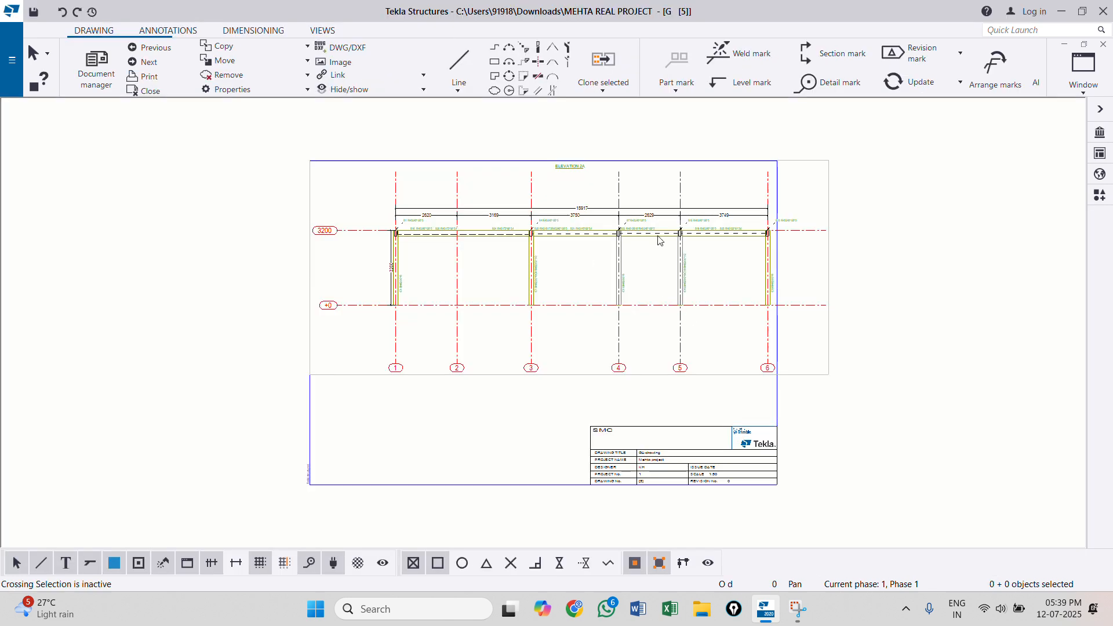
Step: Move the ELEVATION 2A view leftward and slightly down on the sheet so all grid columns lie inside the border
{"action": "scroll", "coordinate": [659, 240], "scroll_direction": "up", "scroll_amount": 1}
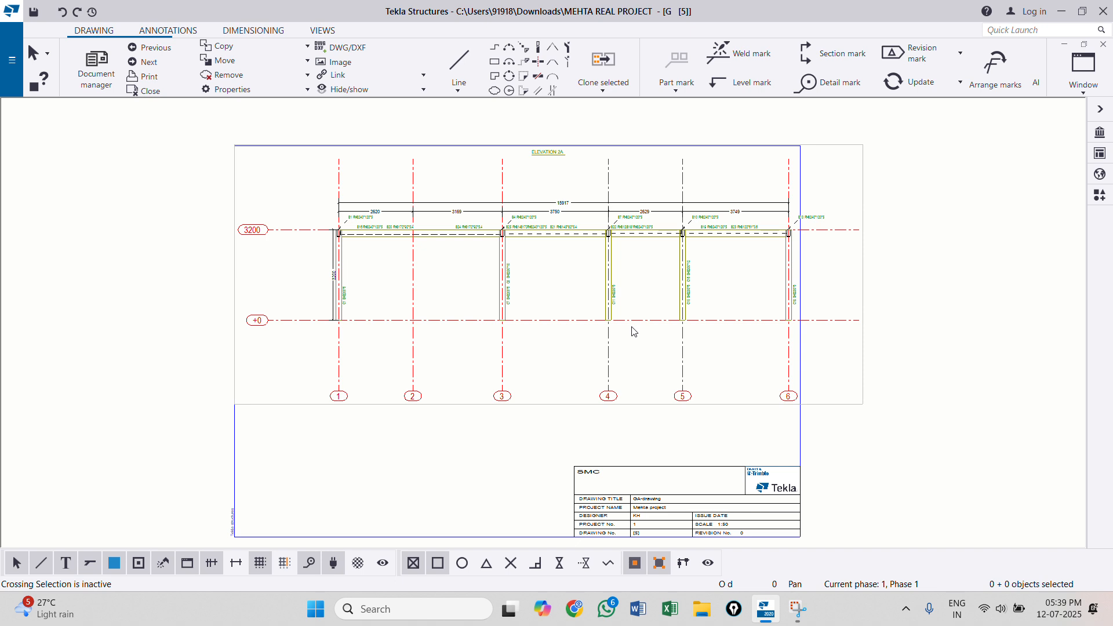
{"action": "left_click", "coordinate": [865, 267]}
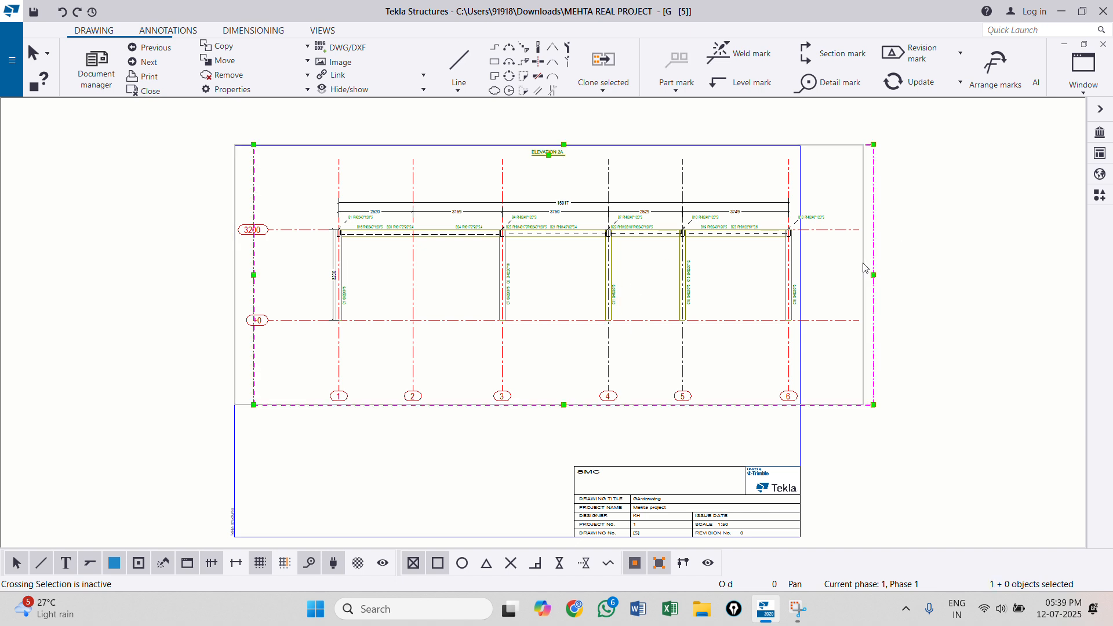
{"action": "left_click_drag", "start_coordinate": [865, 268], "coordinate": [830, 277]}
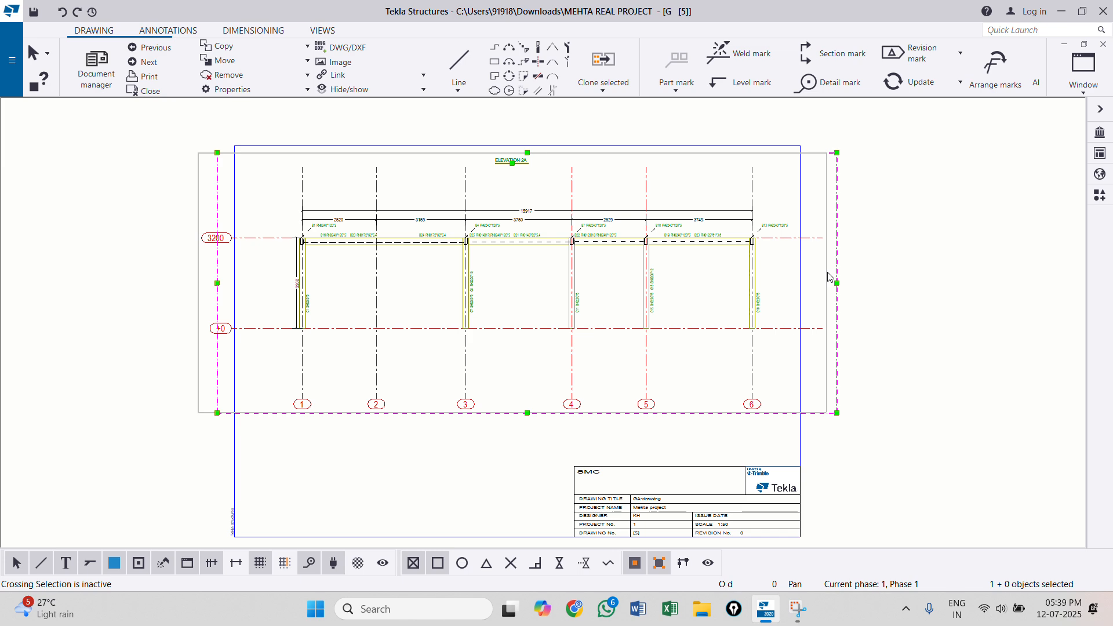
Step: Examine the beam and column part marks and the dimensions along the frame in the ELEVATION 2A drawing
{"action": "scroll", "coordinate": [741, 378], "scroll_direction": "down", "scroll_amount": 1}
{"action": "scroll", "coordinate": [580, 261], "scroll_direction": "up", "scroll_amount": 3}
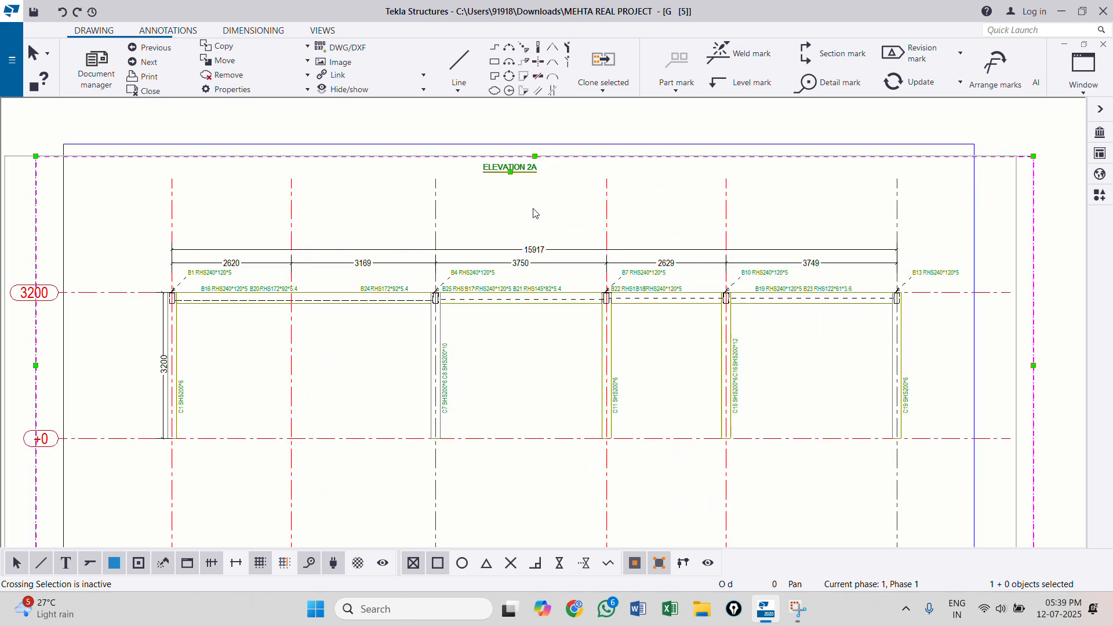
{"action": "scroll", "coordinate": [576, 278], "scroll_direction": "up", "scroll_amount": 5}
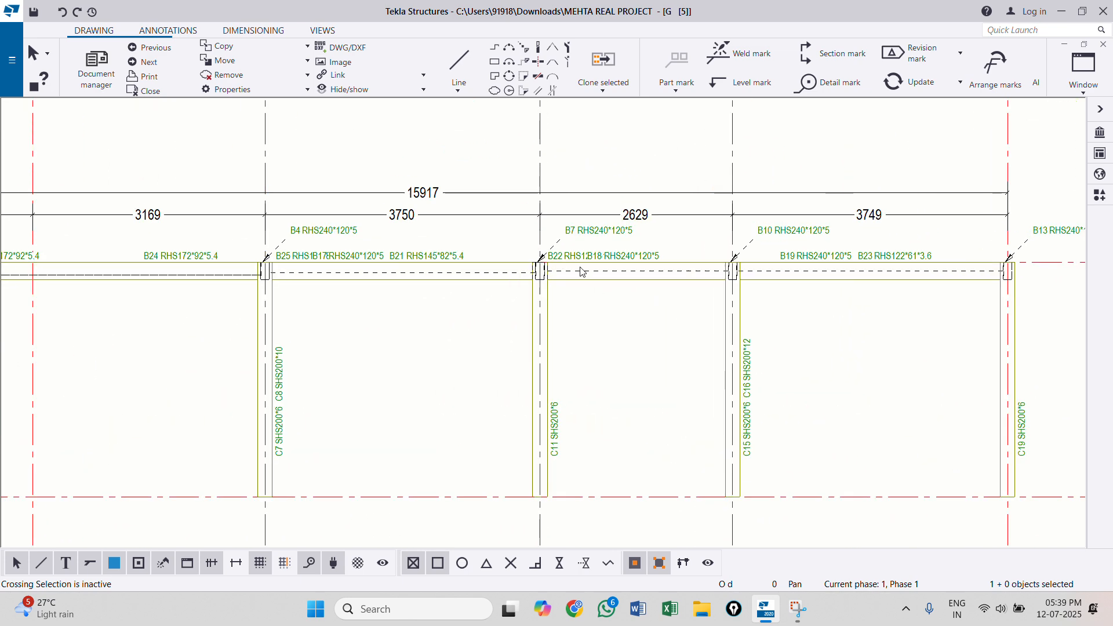
{"action": "scroll", "coordinate": [557, 262], "scroll_direction": "up", "scroll_amount": 1}
{"action": "scroll", "coordinate": [771, 275], "scroll_direction": "down", "scroll_amount": 3}
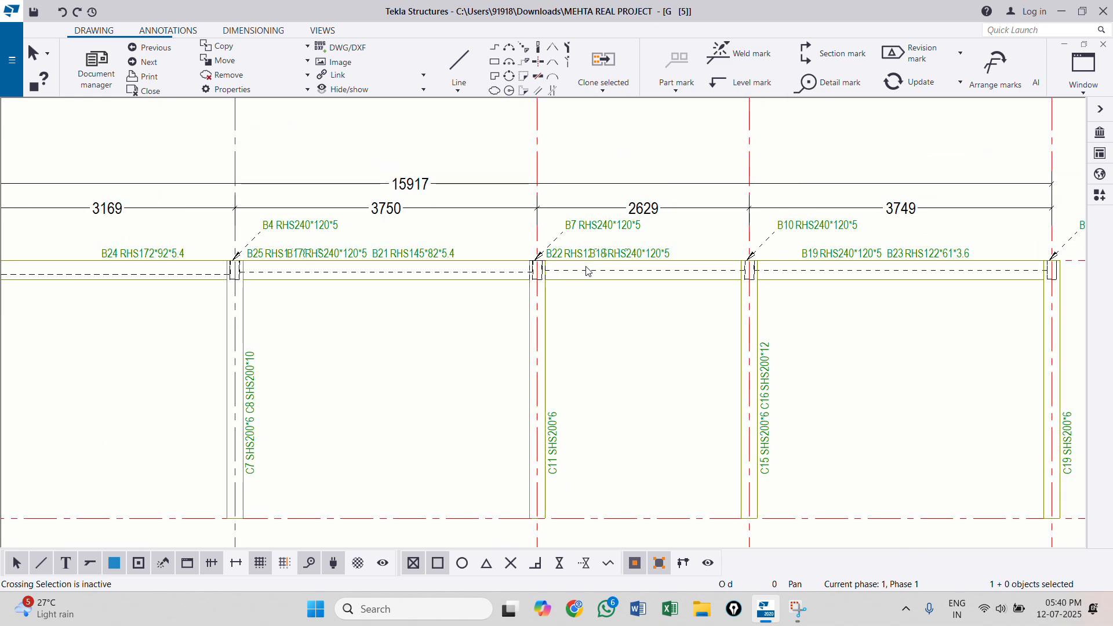
{"action": "scroll", "coordinate": [548, 296], "scroll_direction": "down", "scroll_amount": 1}
{"action": "scroll", "coordinate": [368, 343], "scroll_direction": "up", "scroll_amount": 3}
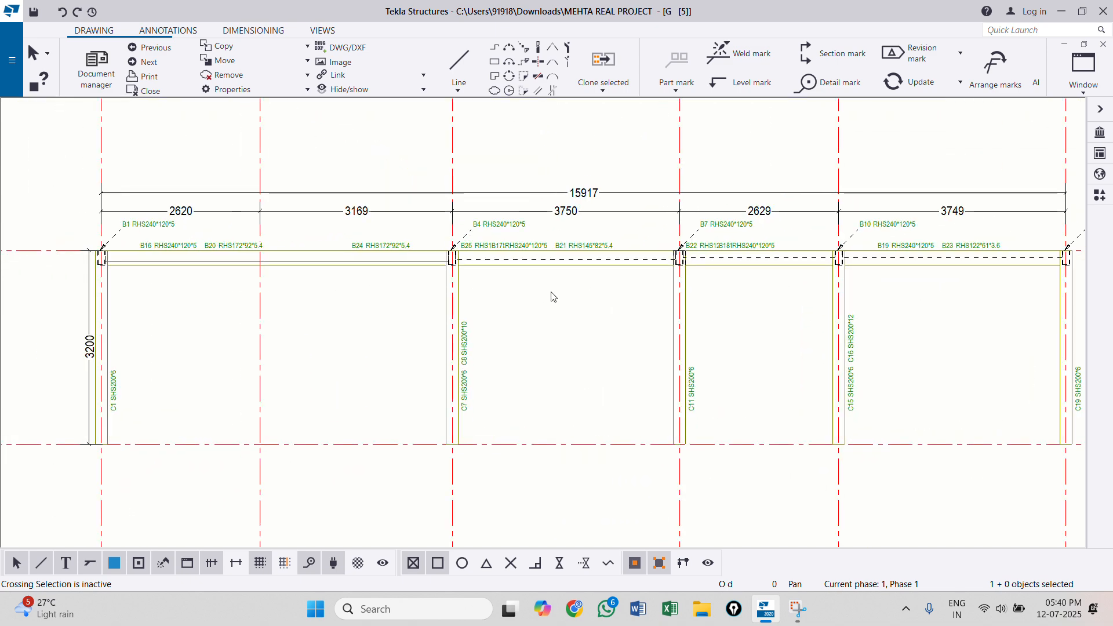
{"action": "scroll", "coordinate": [553, 297], "scroll_direction": "down", "scroll_amount": 3}
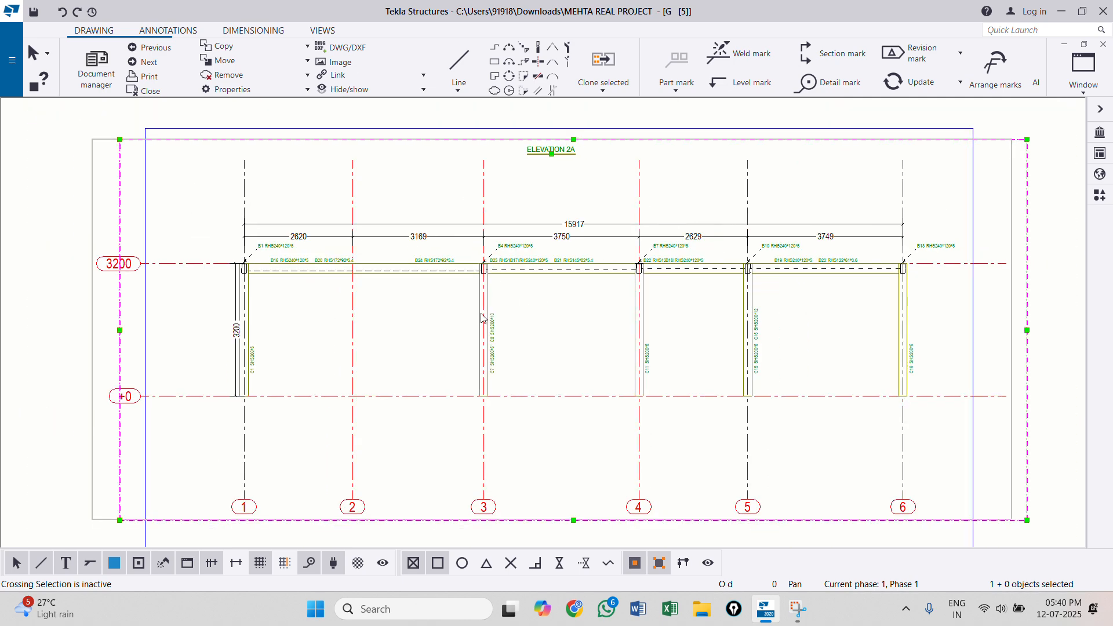
{"action": "scroll", "coordinate": [481, 317], "scroll_direction": "down", "scroll_amount": 1}
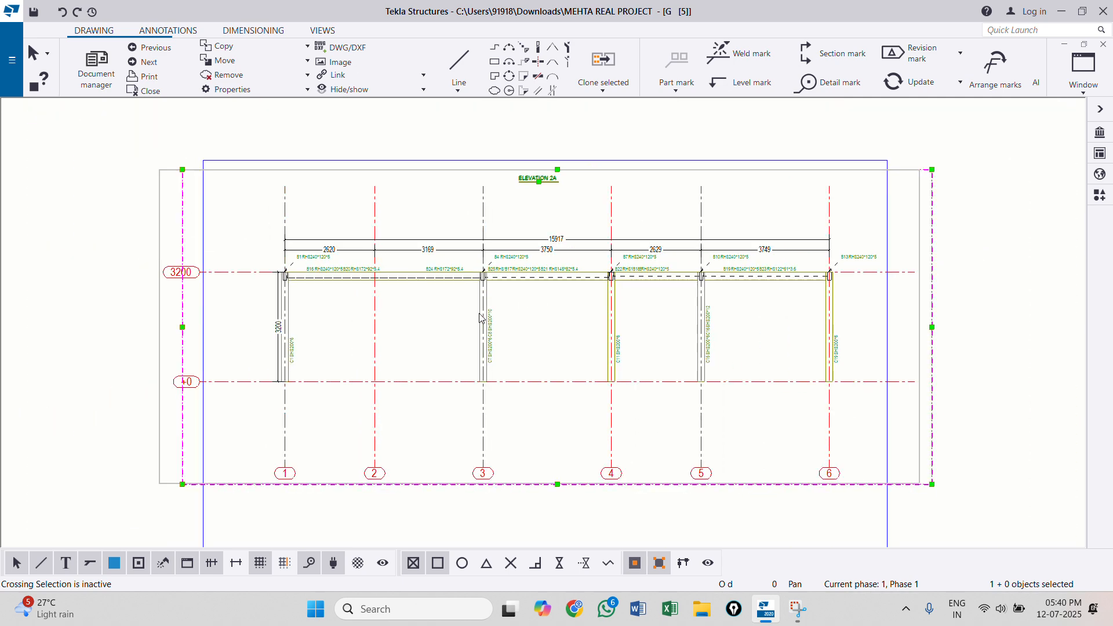